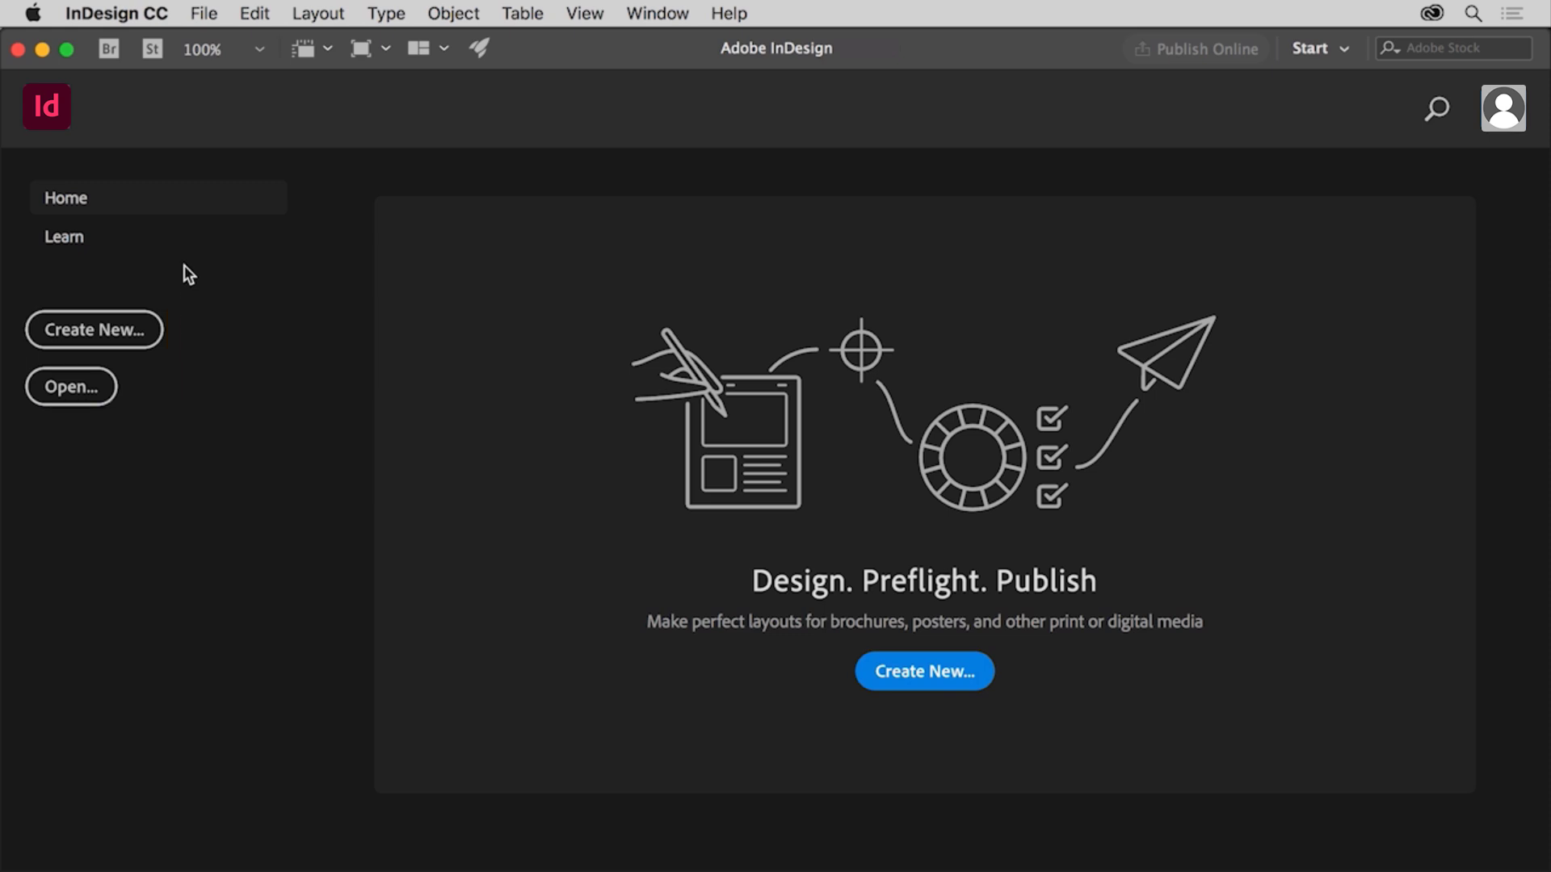
# Start a new print document and choose the Tabloid blank preset from the full set of presets
pyautogui.click(207, 16)
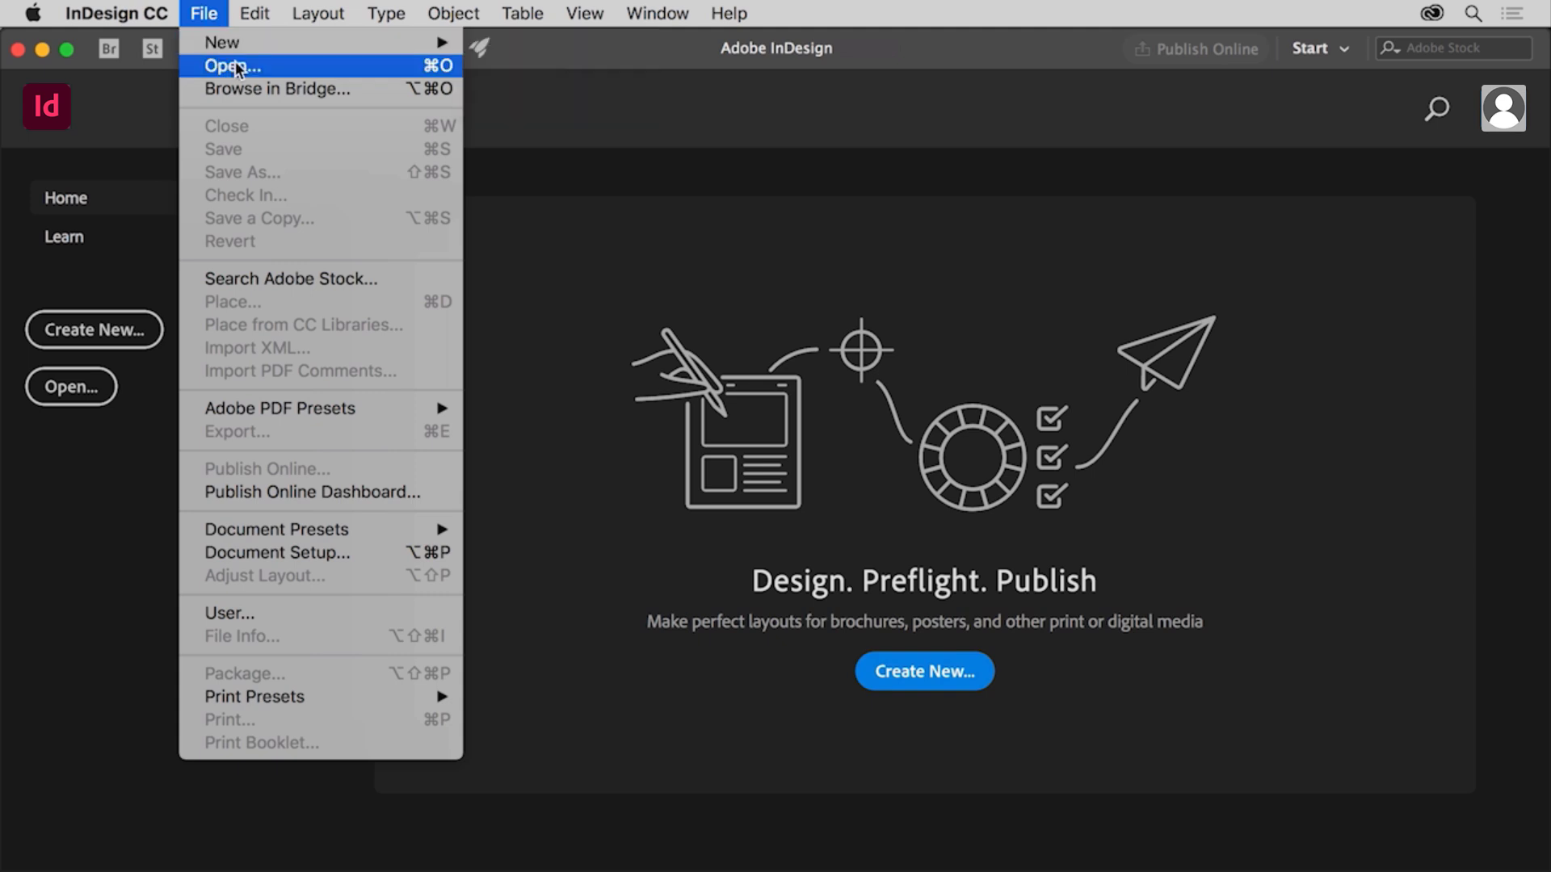
pyautogui.moveTo(254, 48)
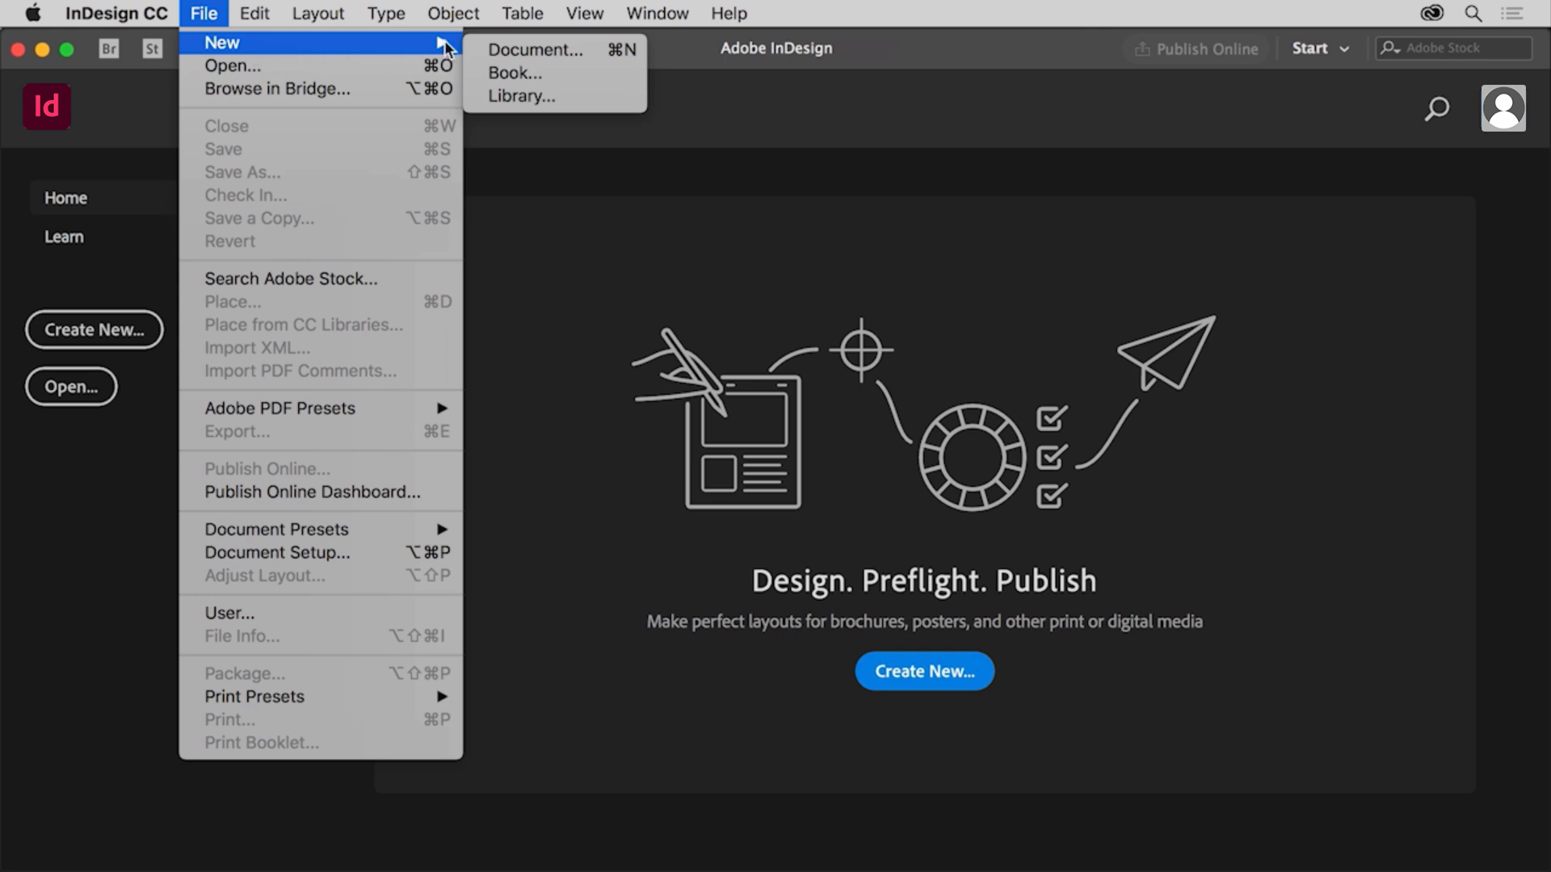
pyautogui.click(590, 55)
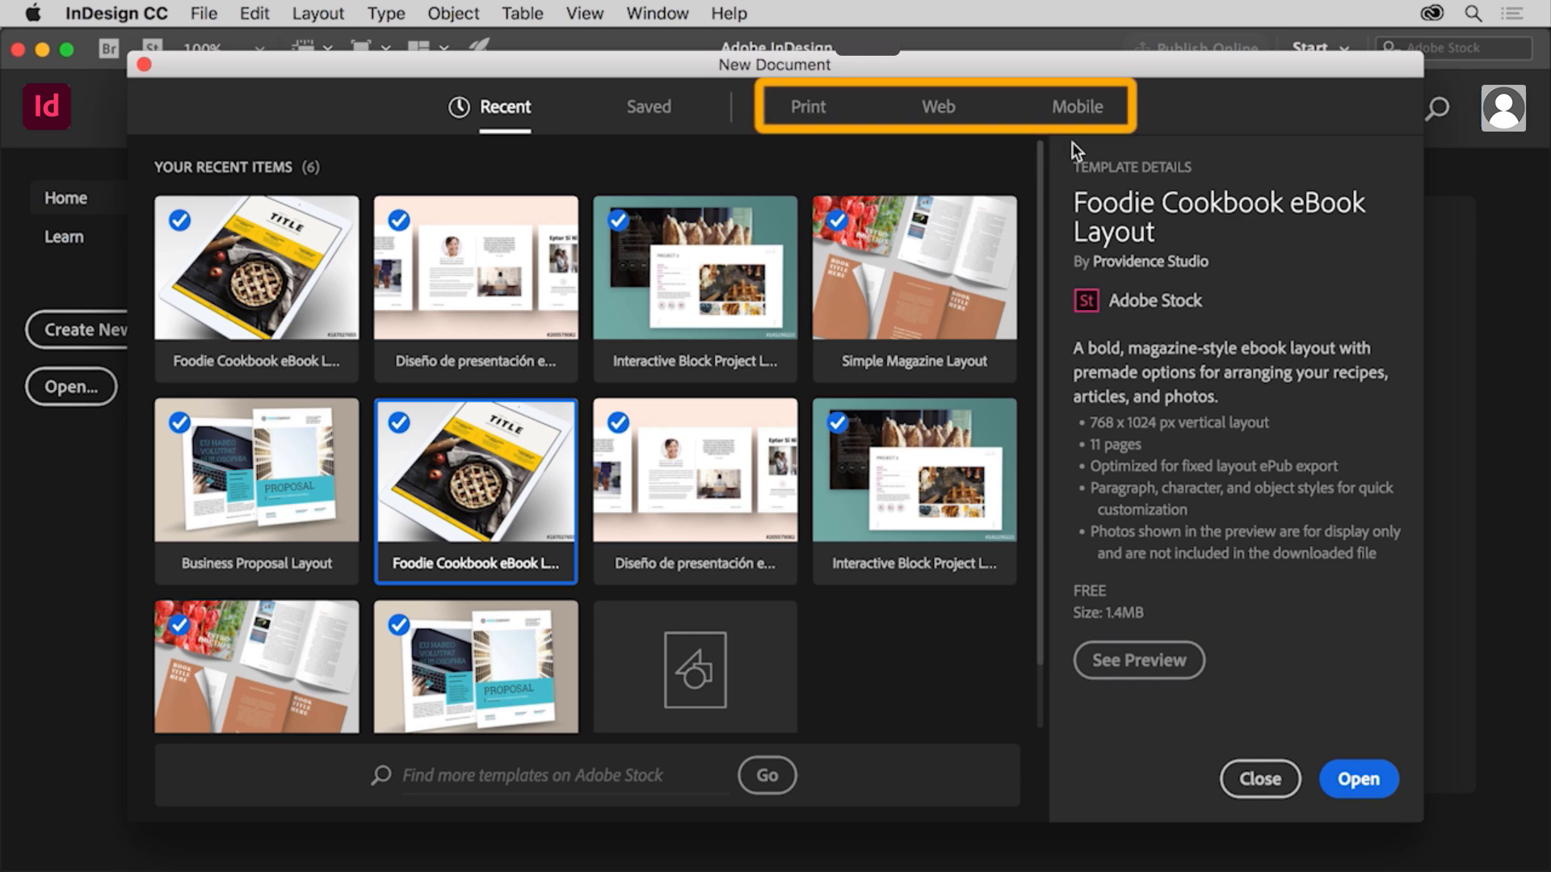
pyautogui.click(819, 121)
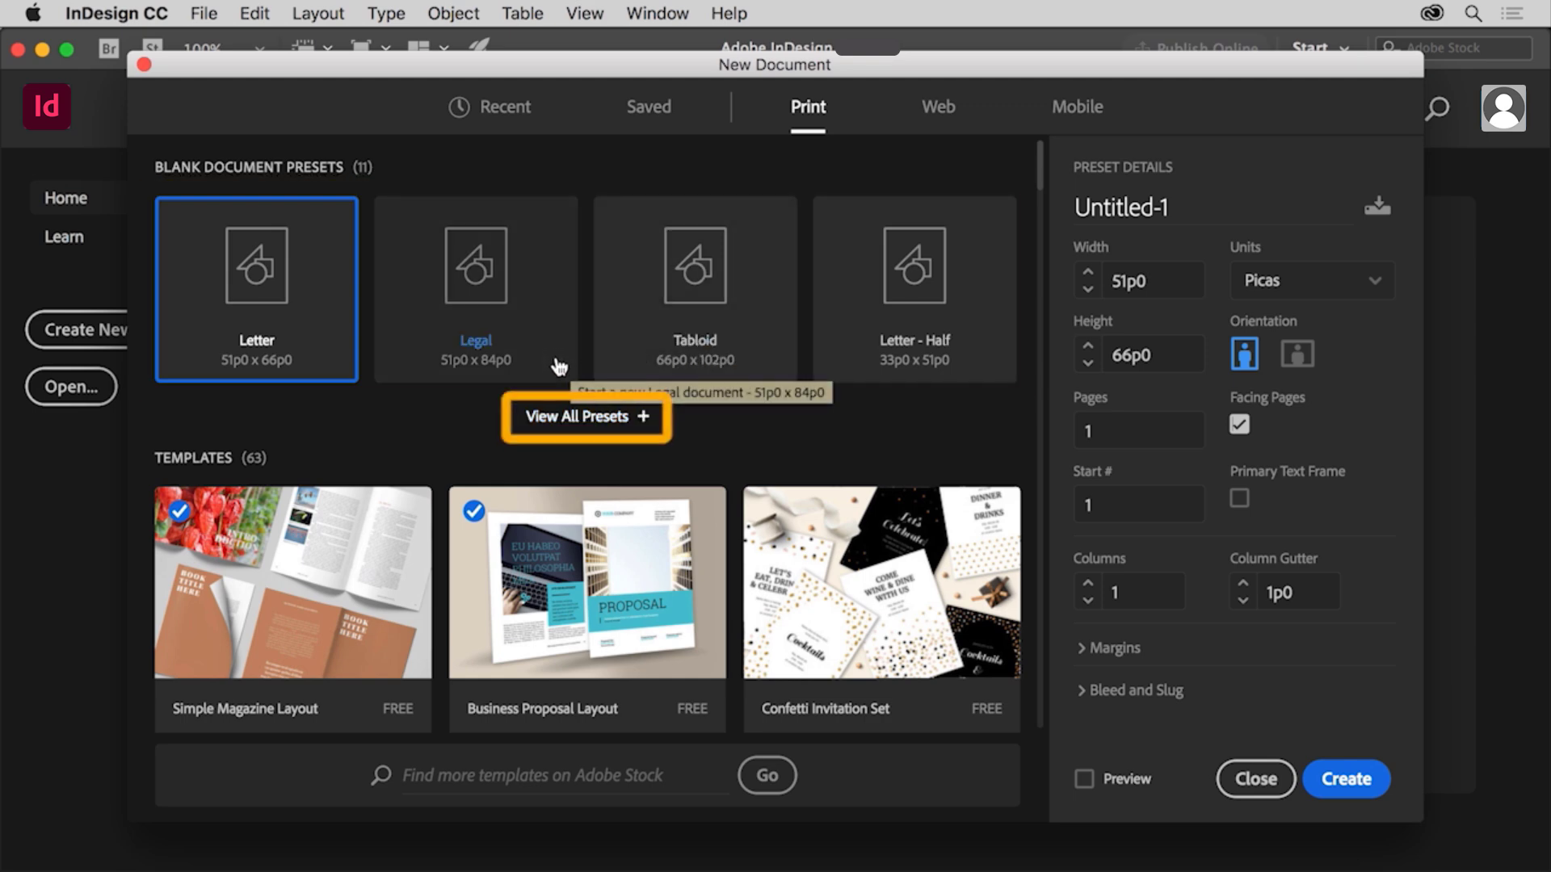
pyautogui.click(569, 411)
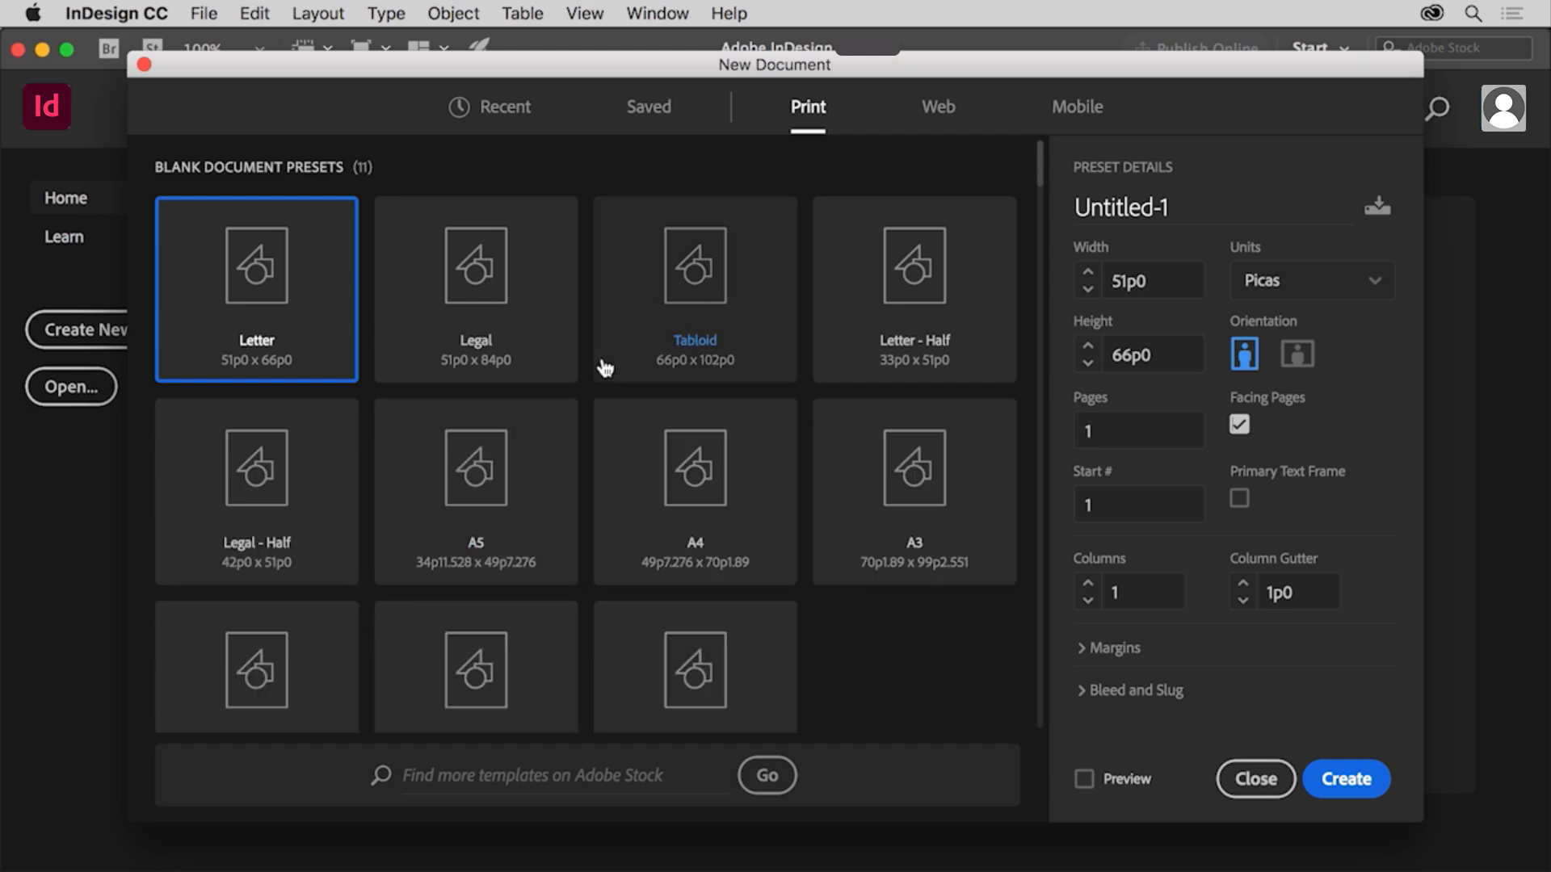
pyautogui.click(631, 329)
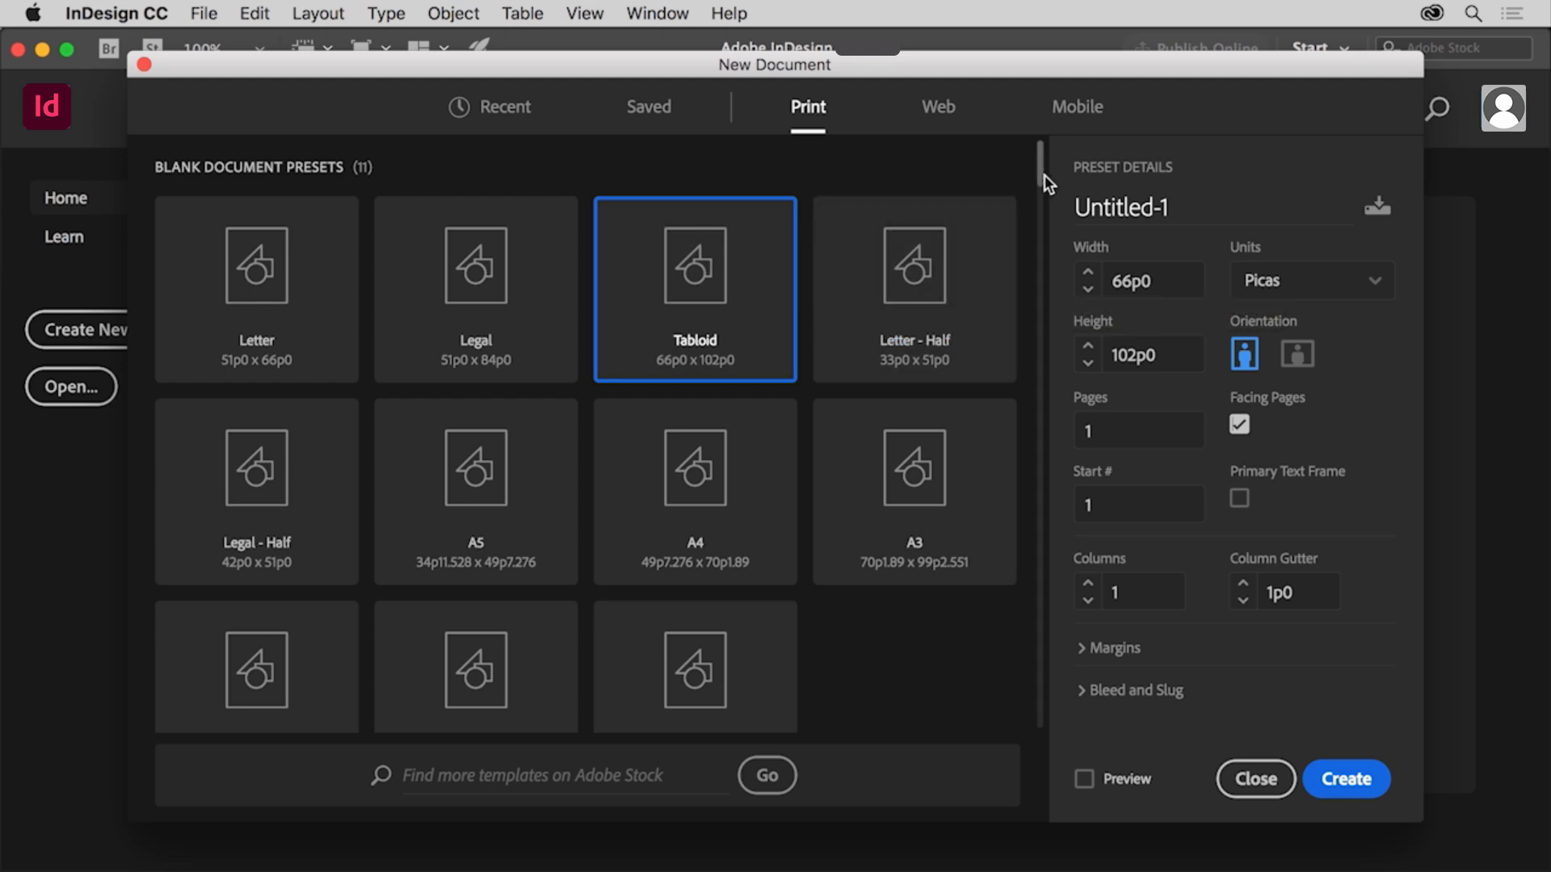
# Name the new document Flyer and set its units to inches
pyautogui.moveTo(1044, 174); pyautogui.dragTo(1058, 245)
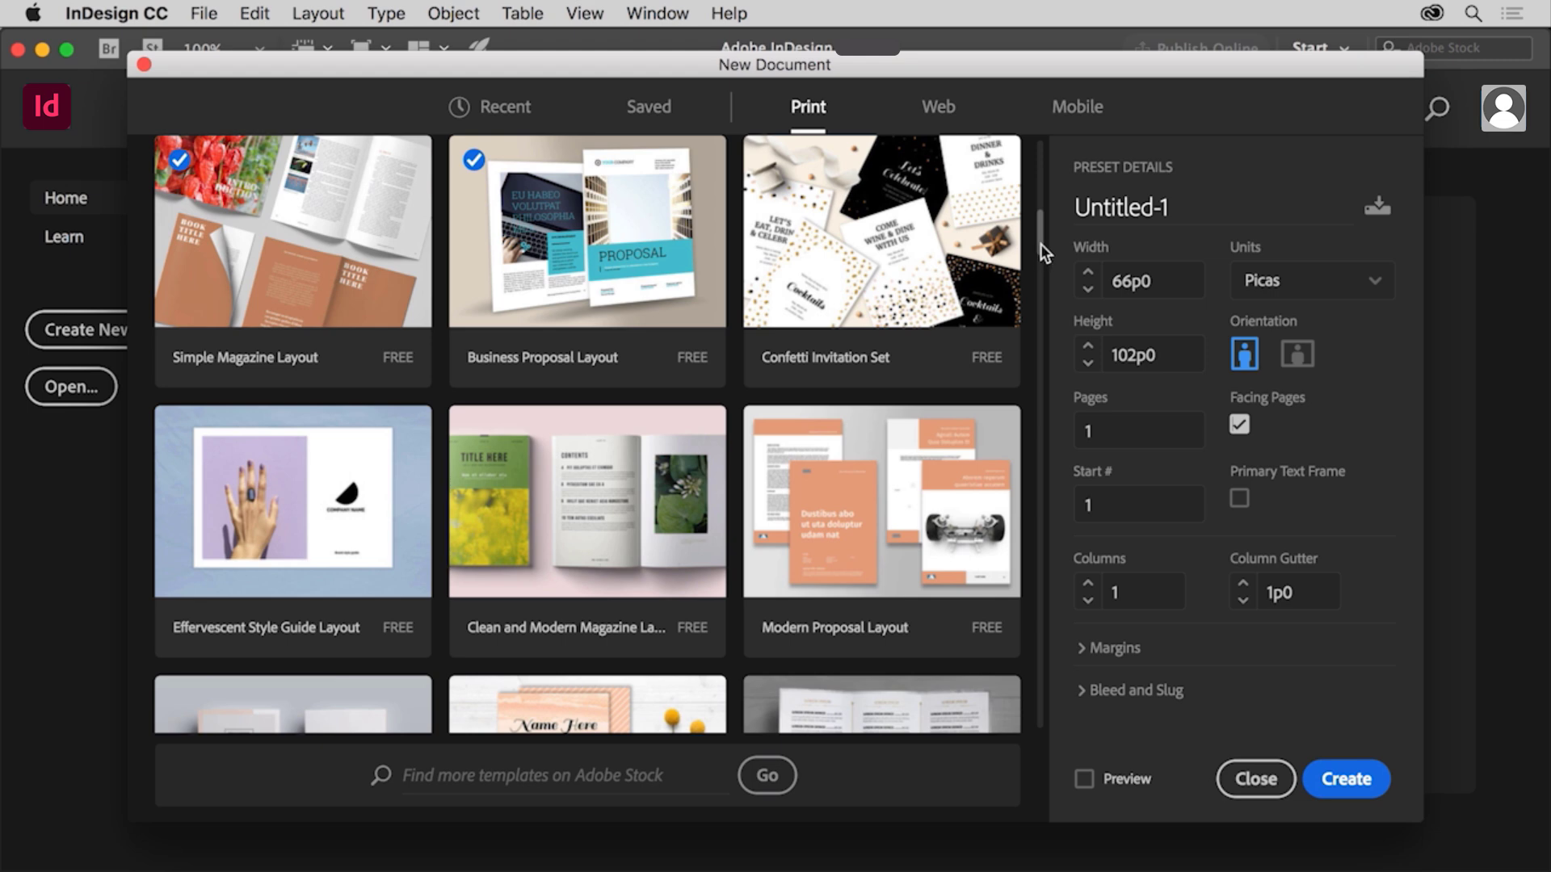
pyautogui.moveTo(1040, 244); pyautogui.dragTo(1047, 161)
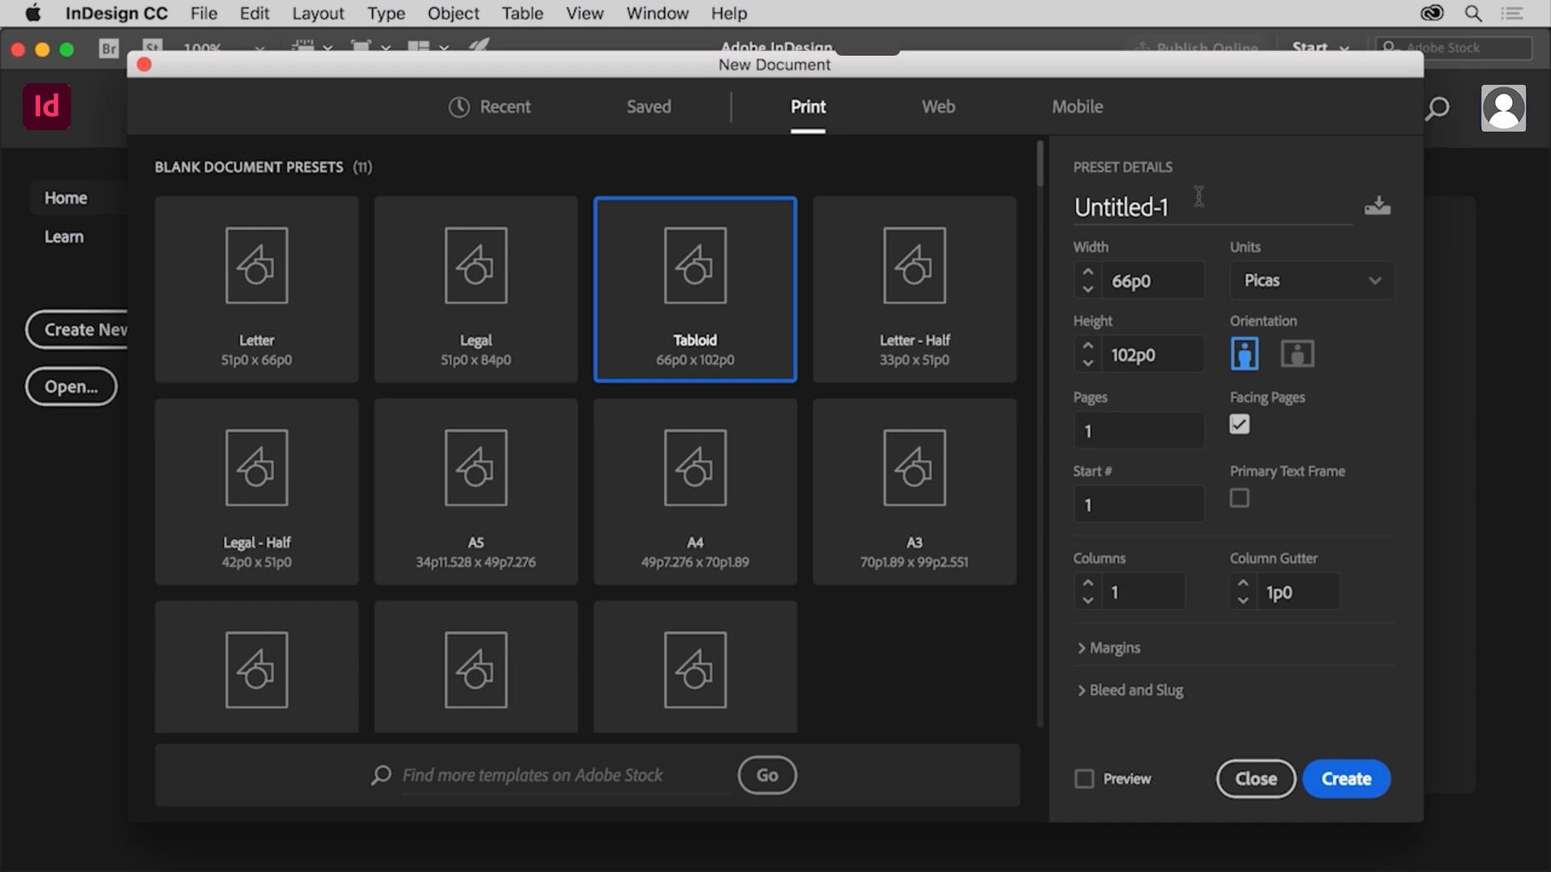
pyautogui.moveTo(1198, 196); pyautogui.dragTo(1041, 207)
pyautogui.write('Flyer')
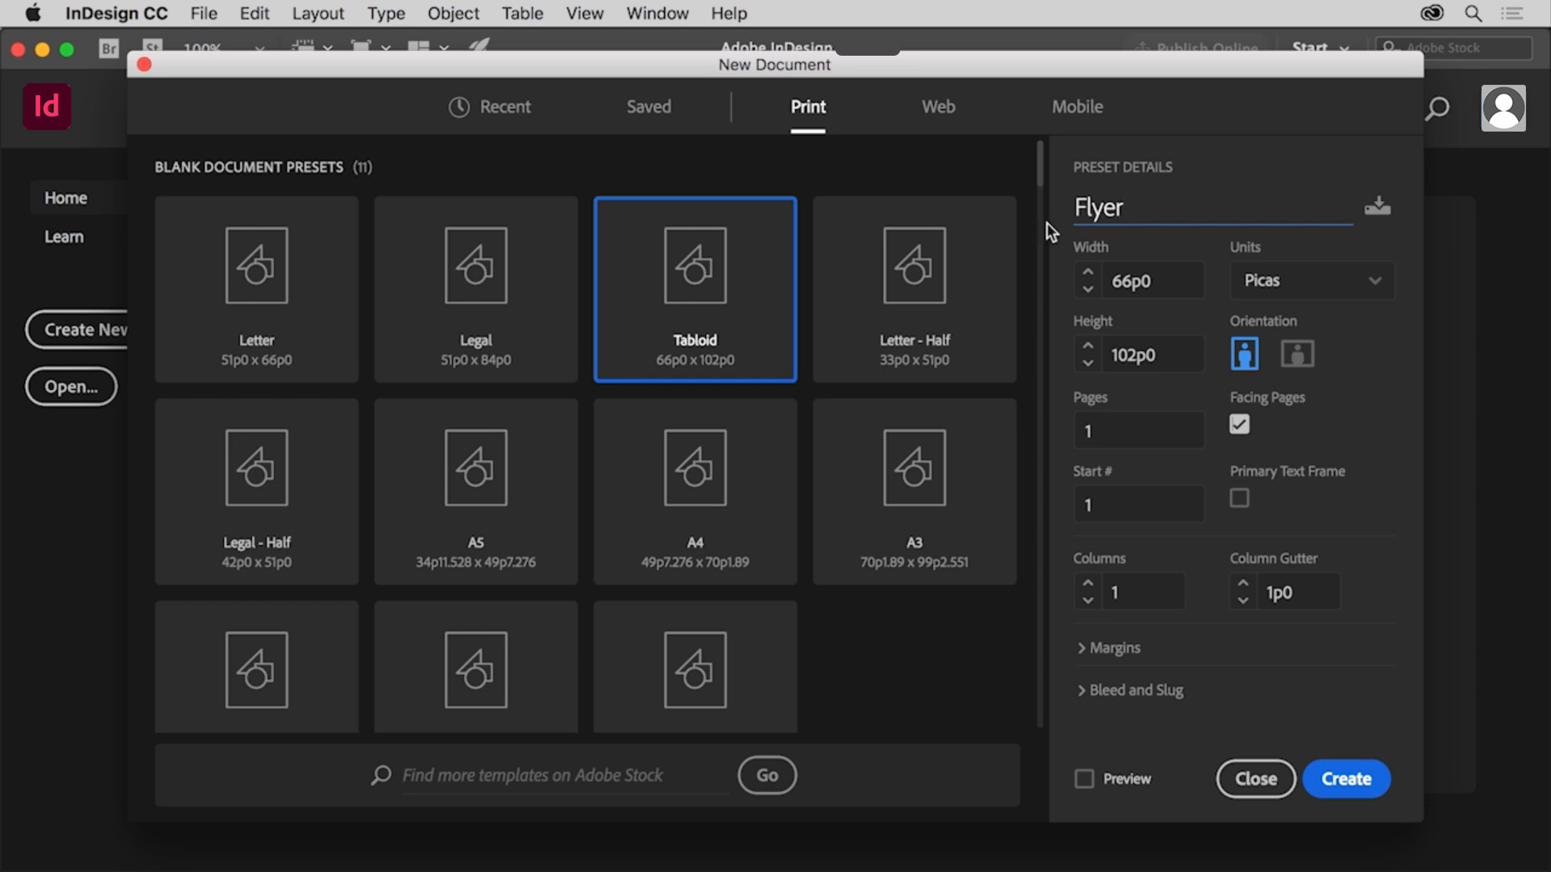
pyautogui.click(1289, 284)
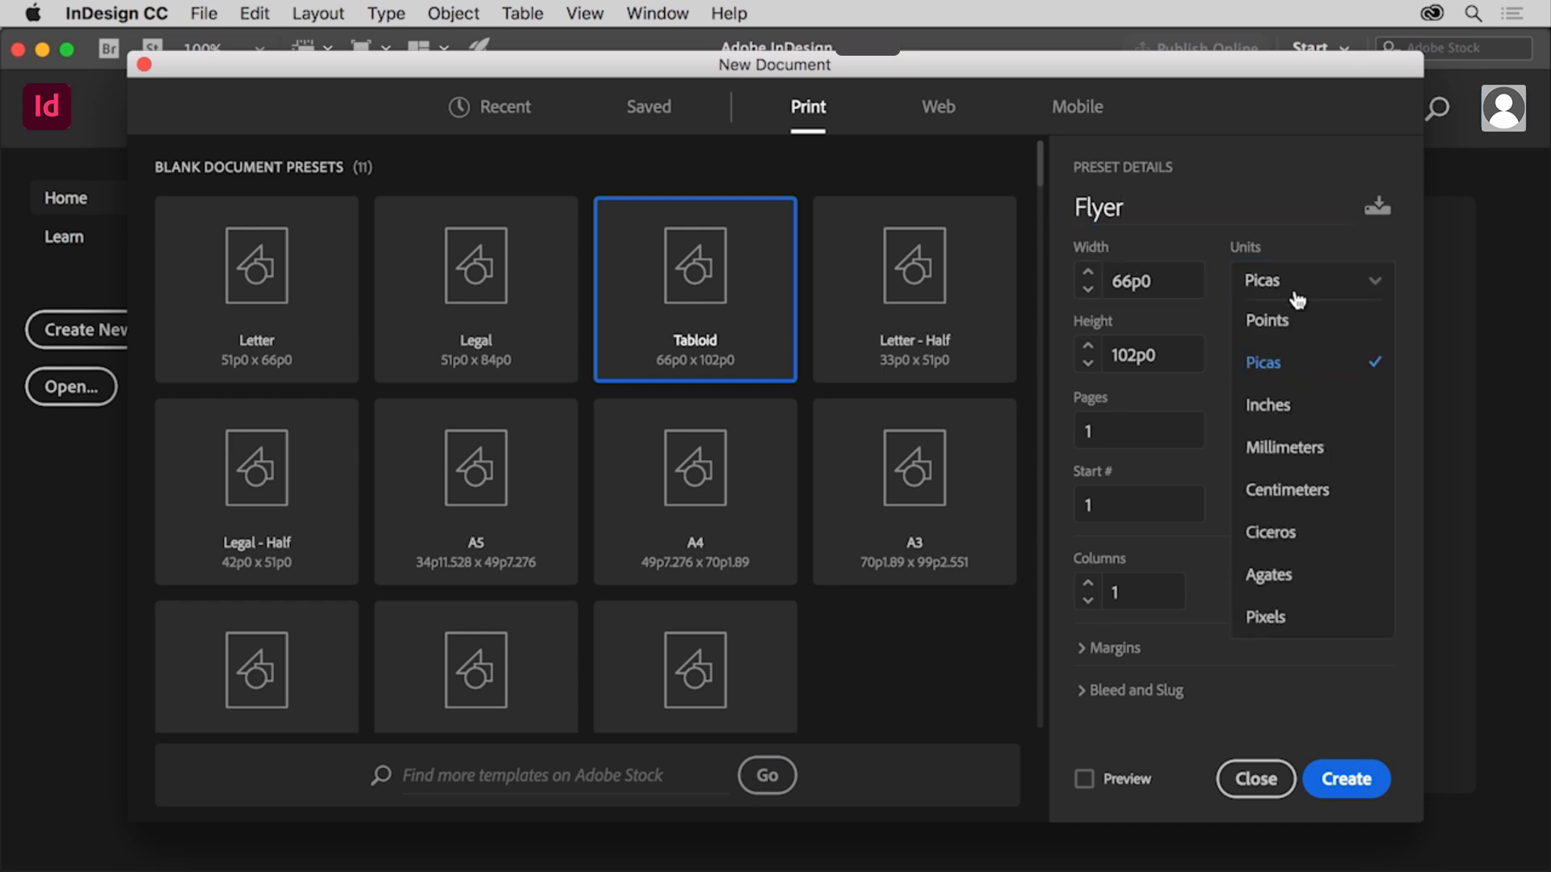
pyautogui.click(1331, 407)
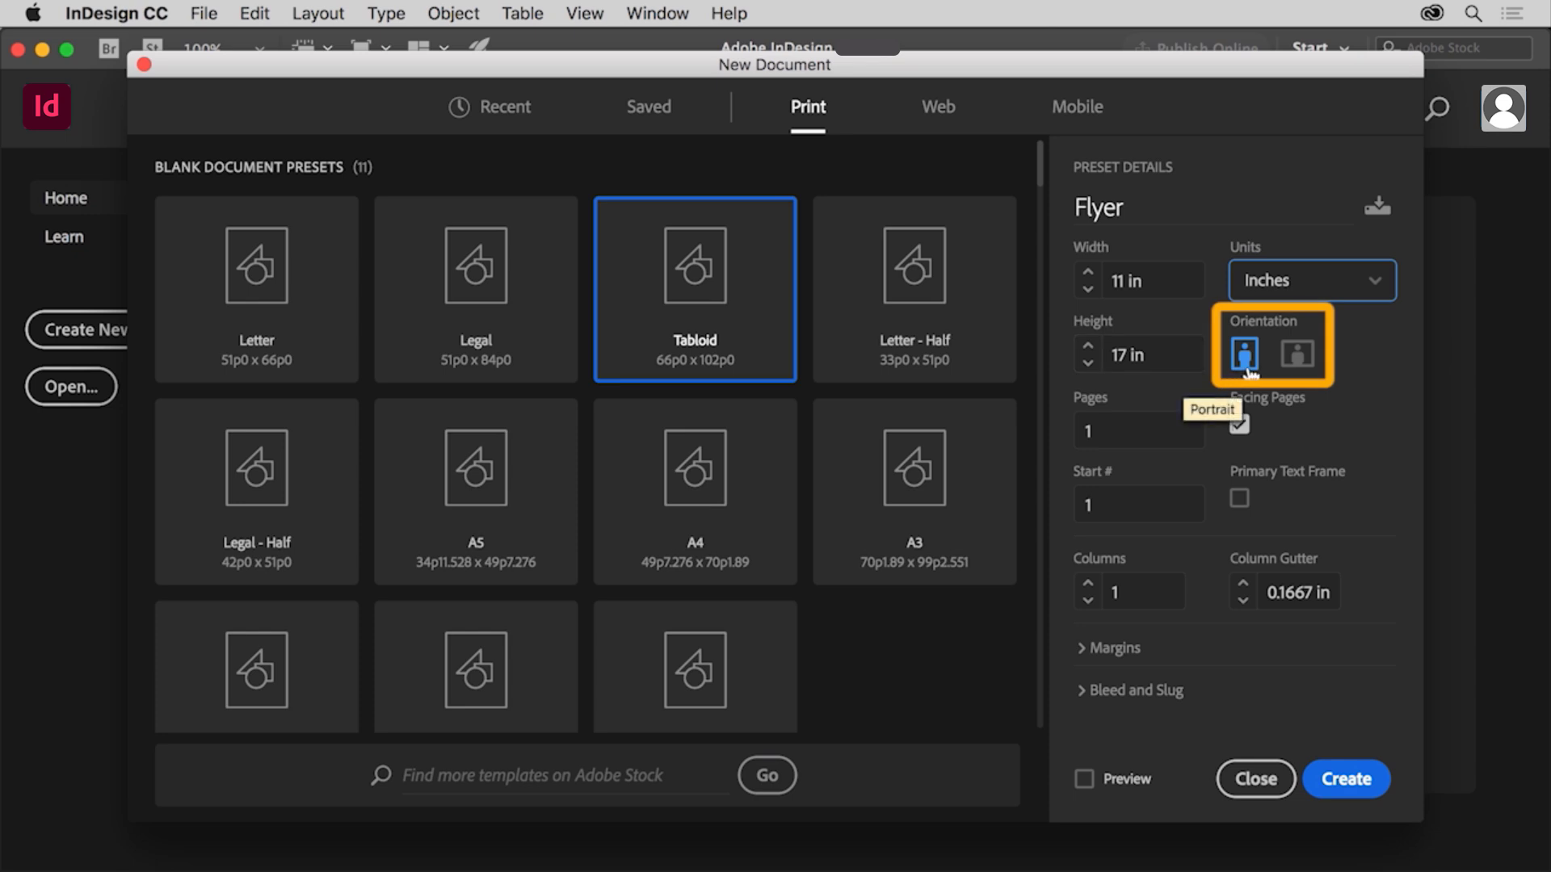
# Set landscape orientation, turn off facing pages and create the Flyer document, dismissing the introductory tip
pyautogui.click(1297, 356)
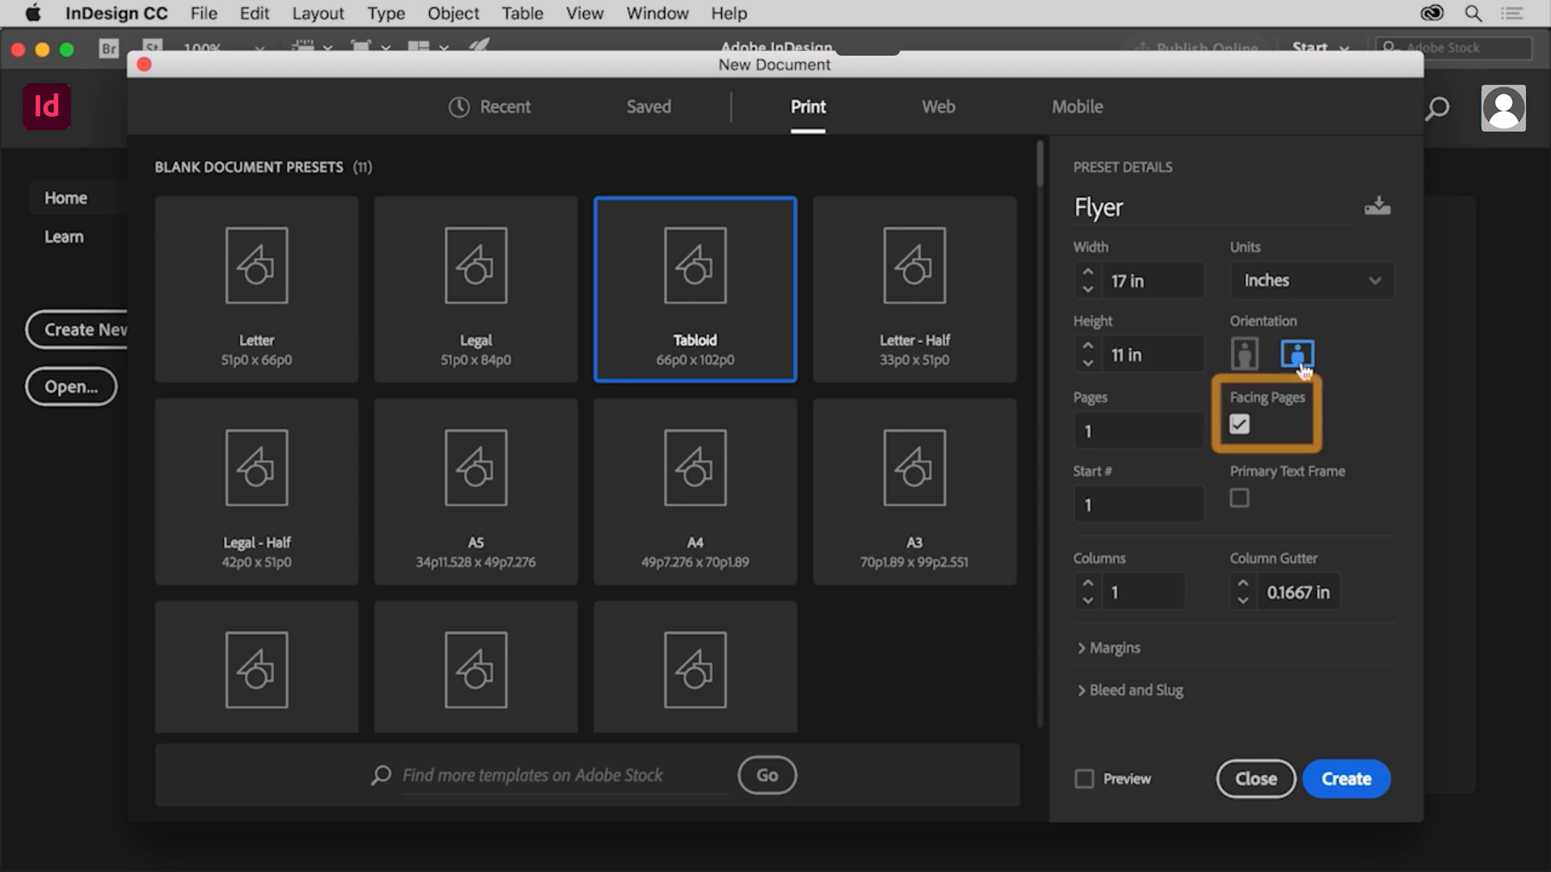
pyautogui.click(1240, 425)
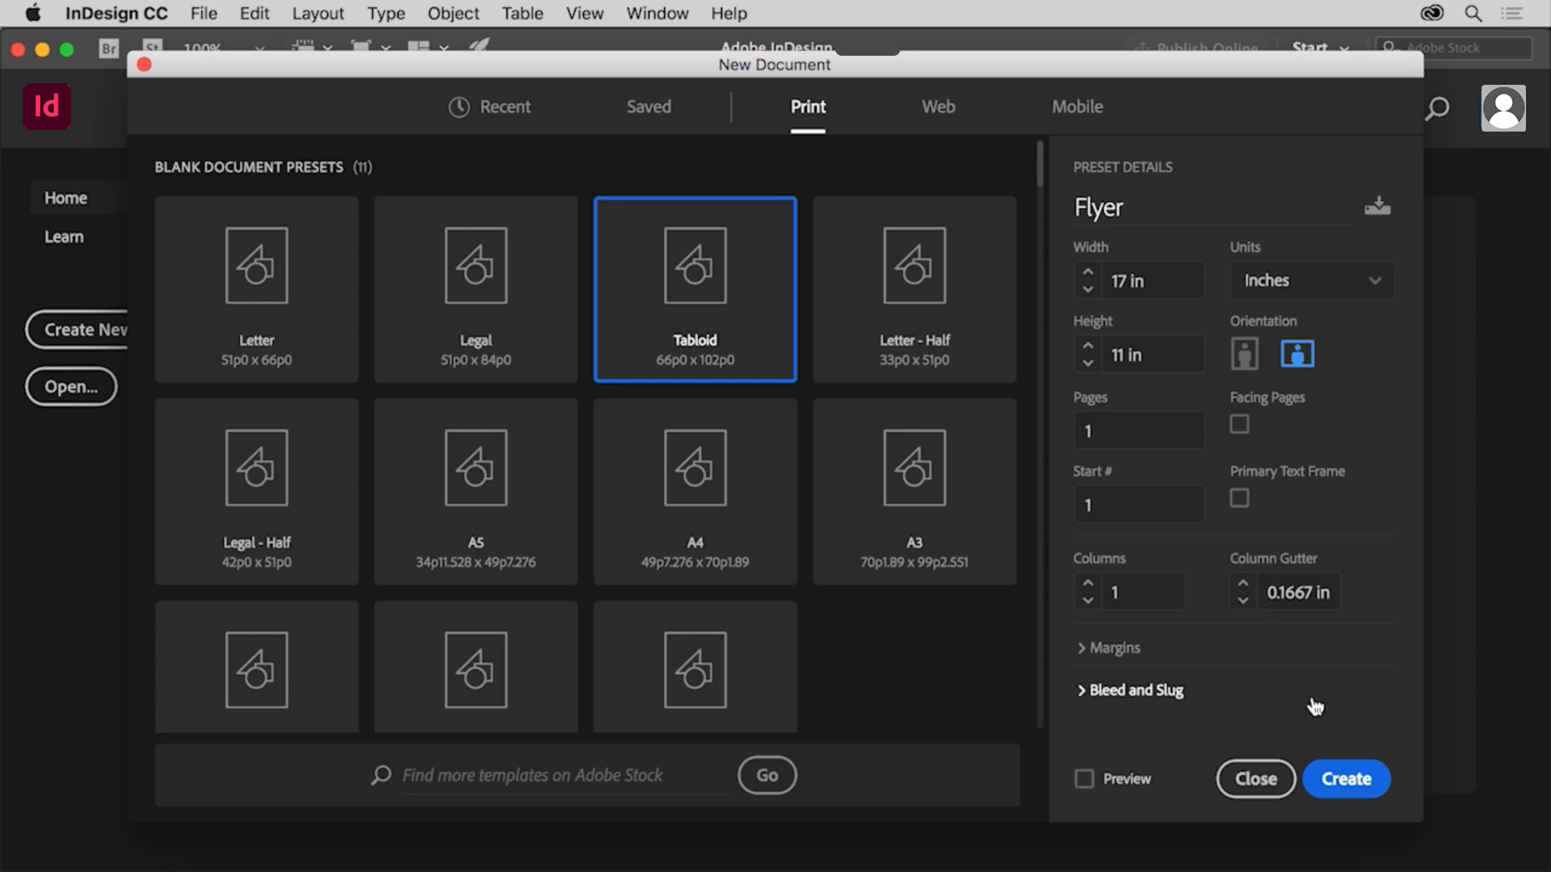
pyautogui.click(1365, 775)
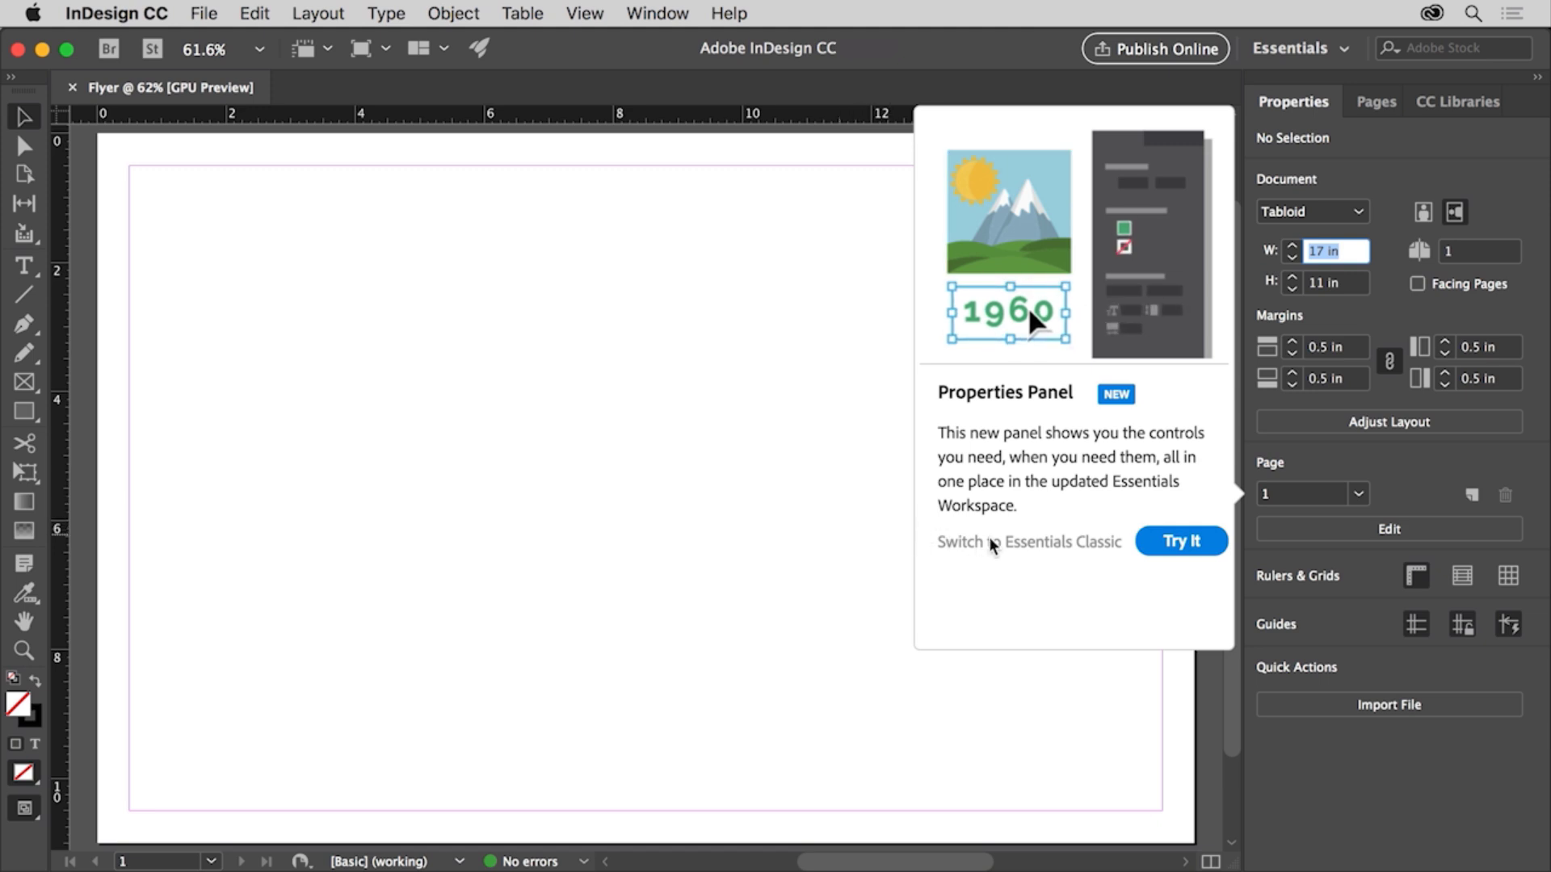
pyautogui.click(1163, 547)
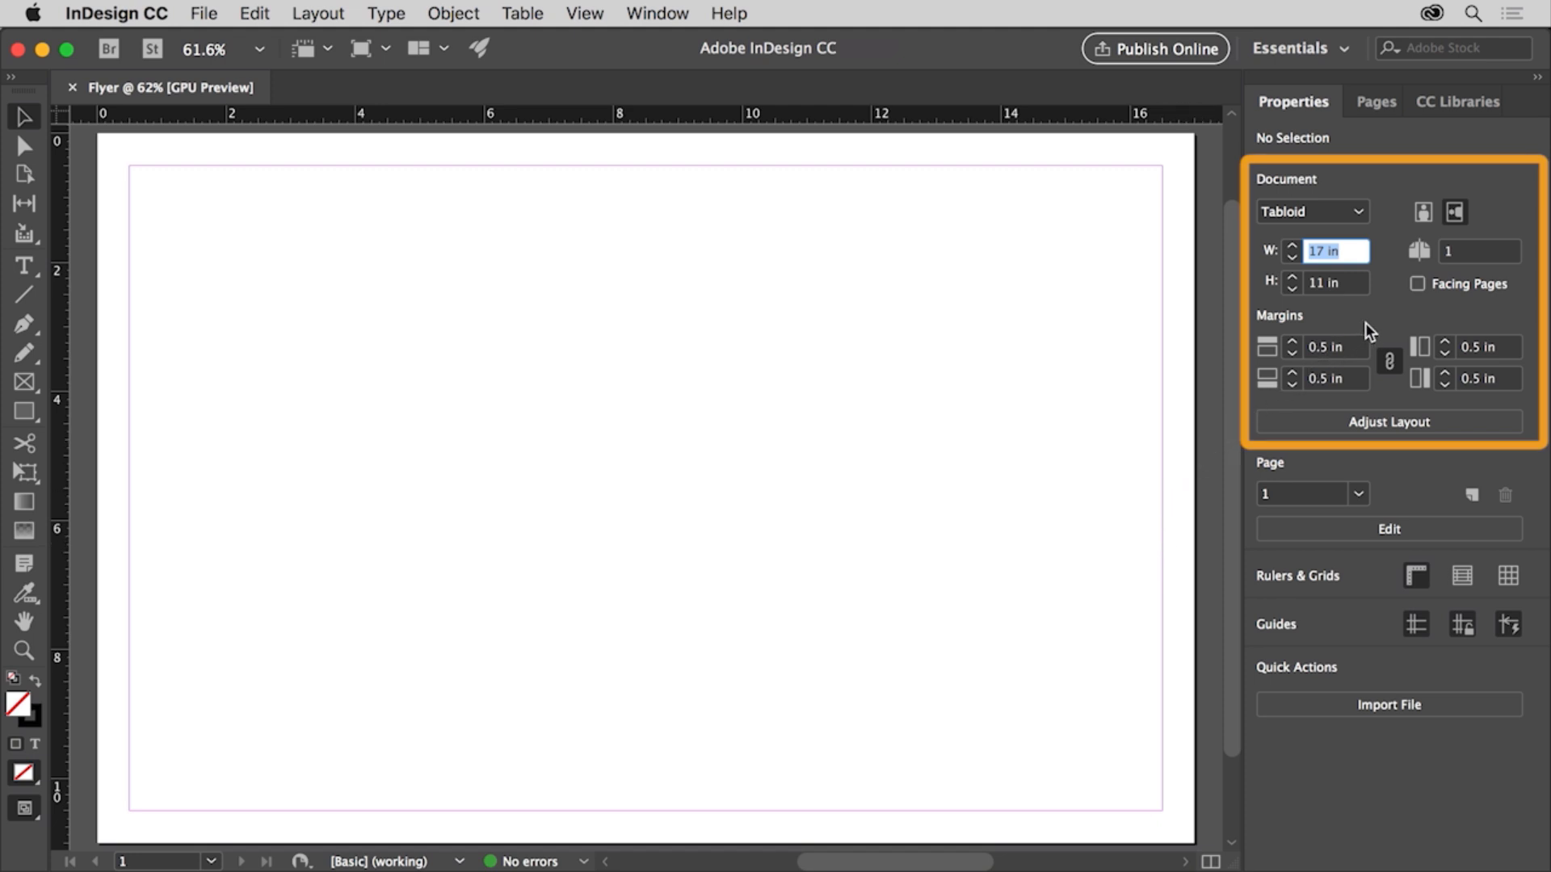
pyautogui.click(1362, 212)
pyautogui.click(1362, 213)
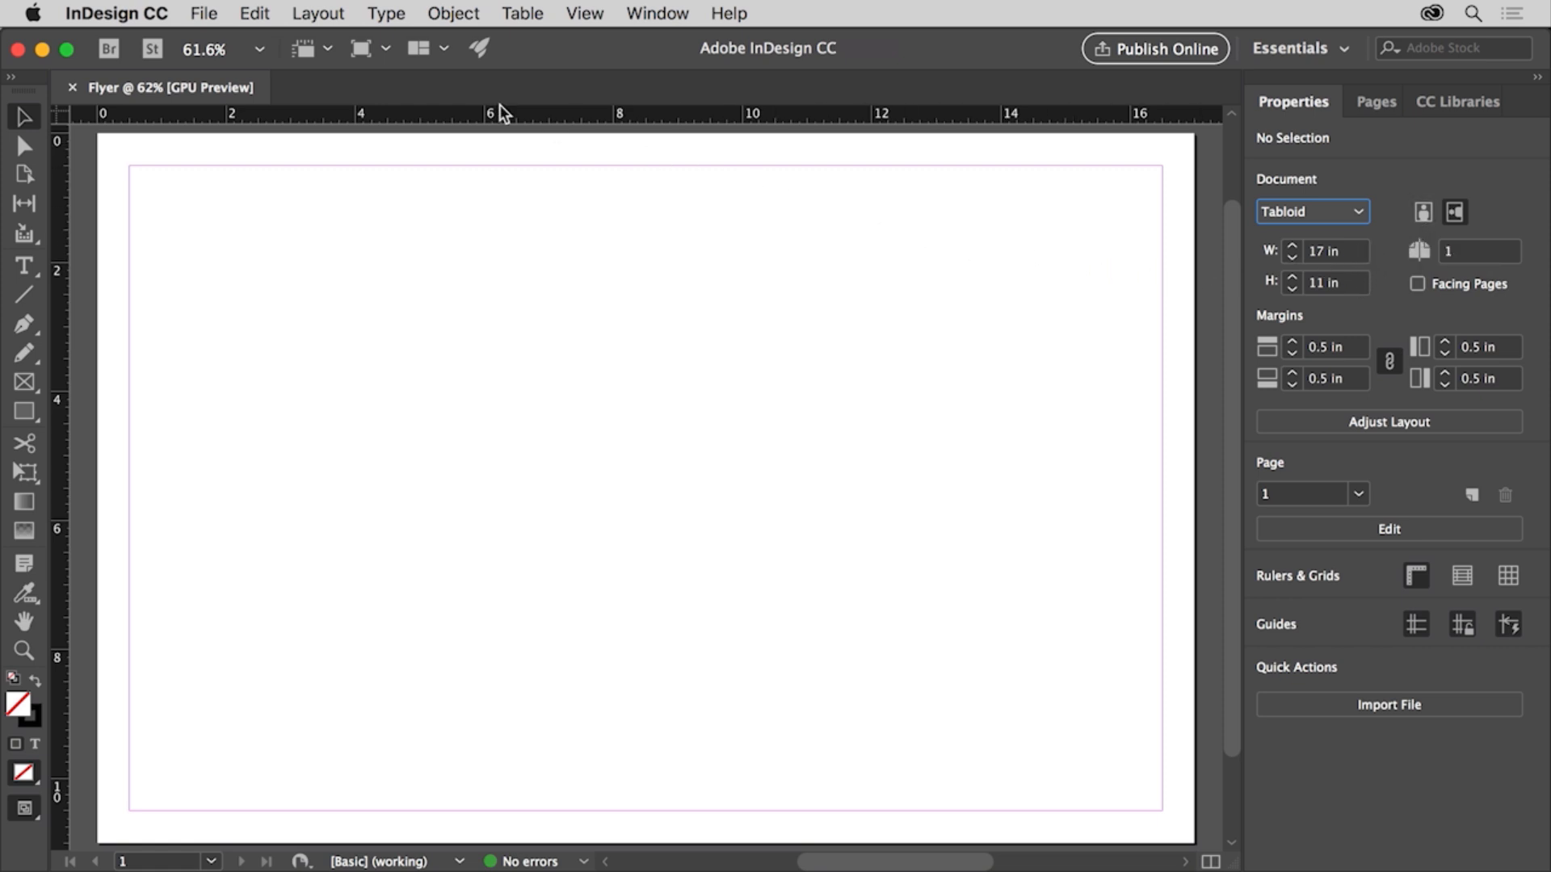
# Save the document as Flyer on the Desktop in InDesign CC 2019 document format
pyautogui.click(204, 12)
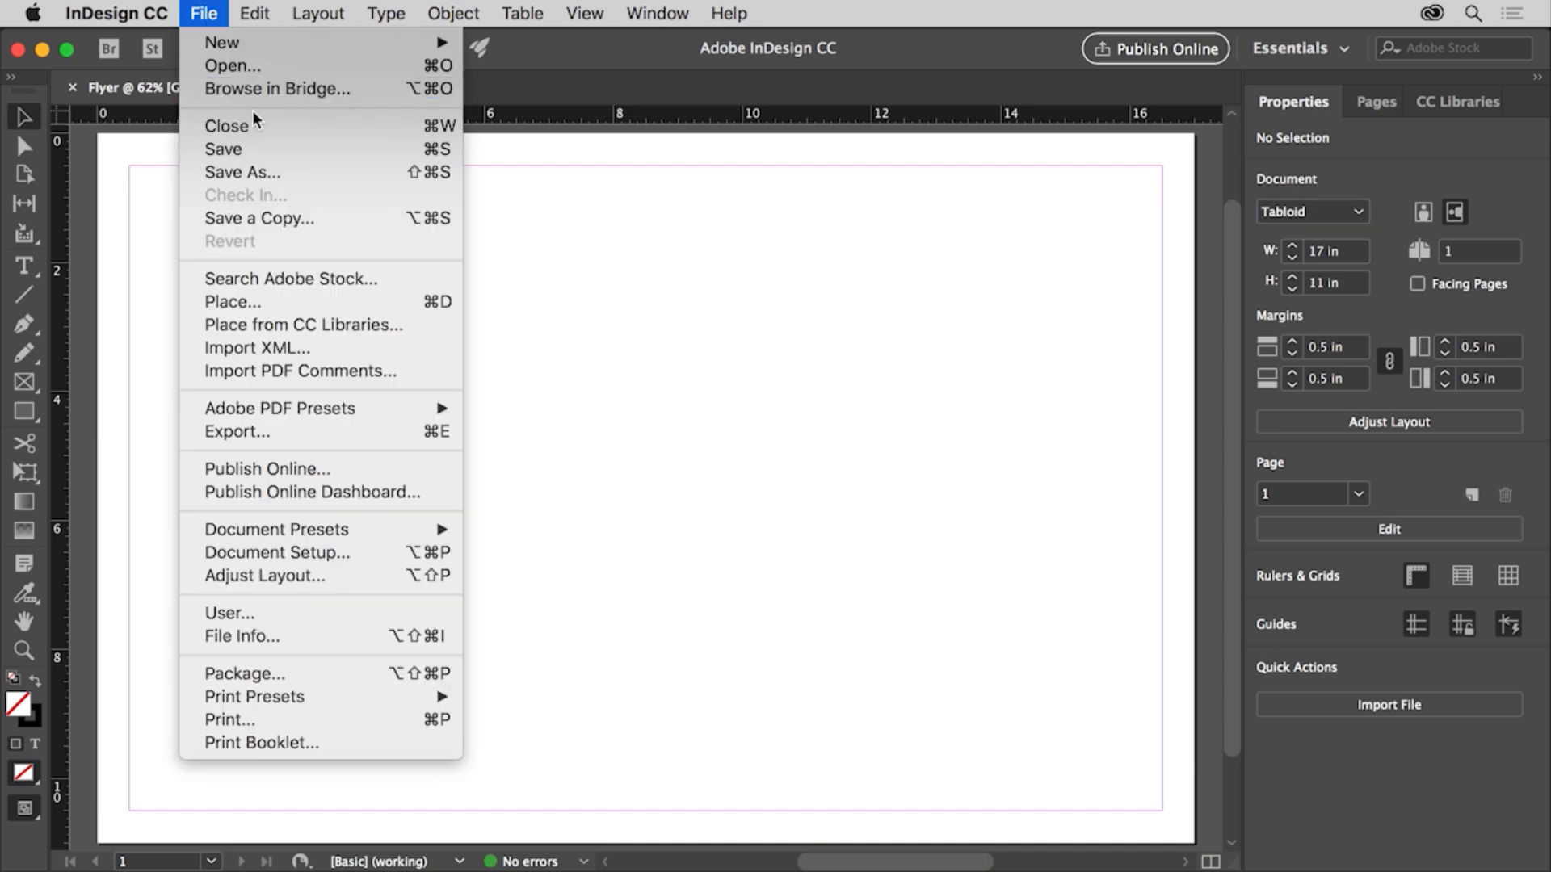
pyautogui.click(264, 147)
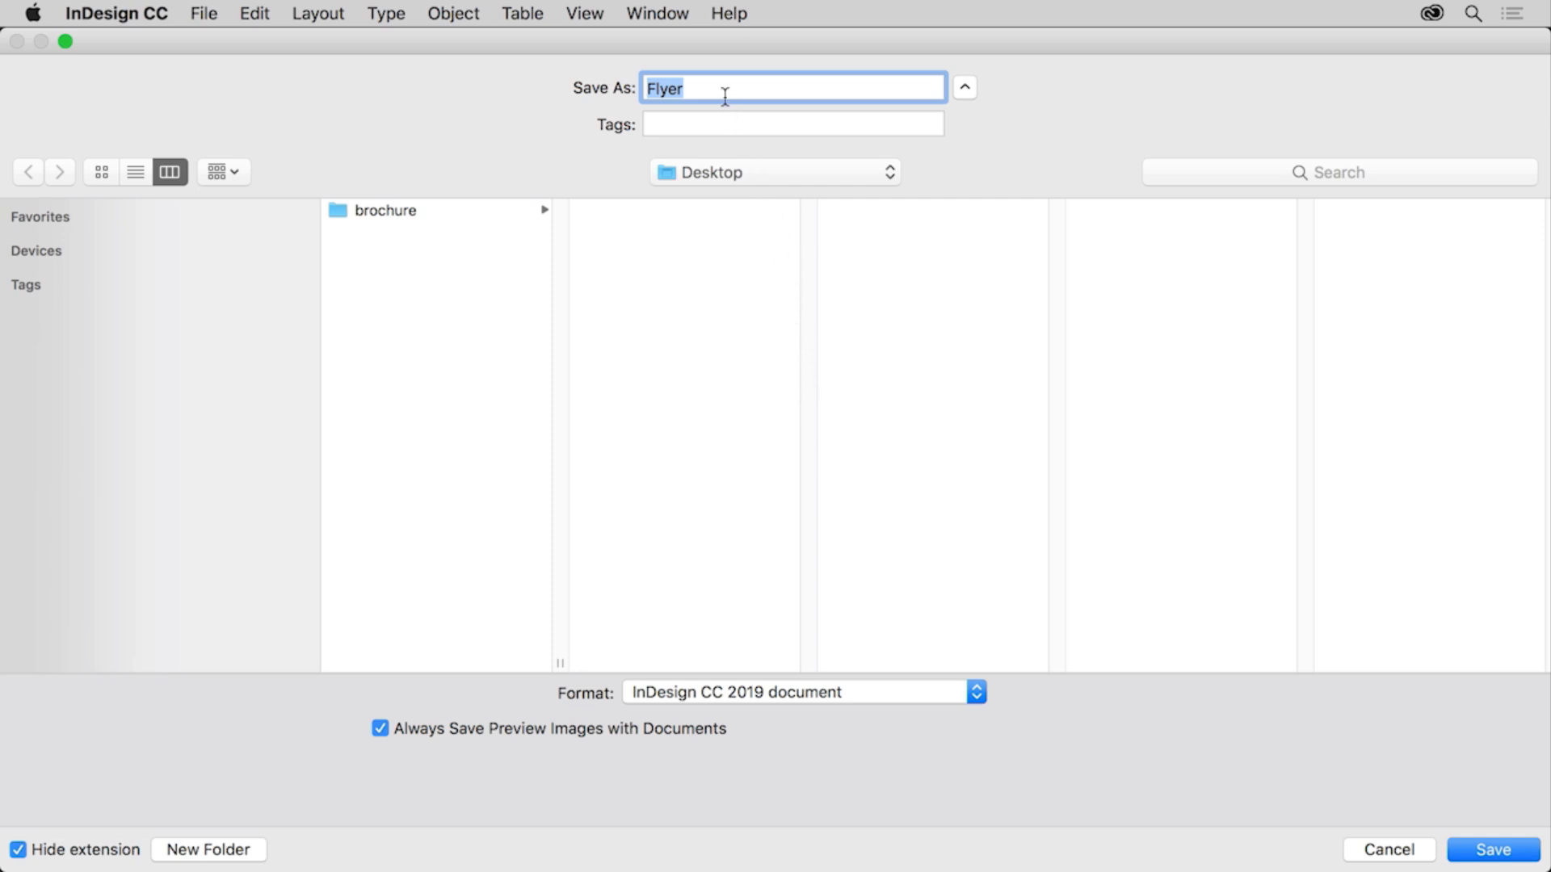
pyautogui.click(1493, 850)
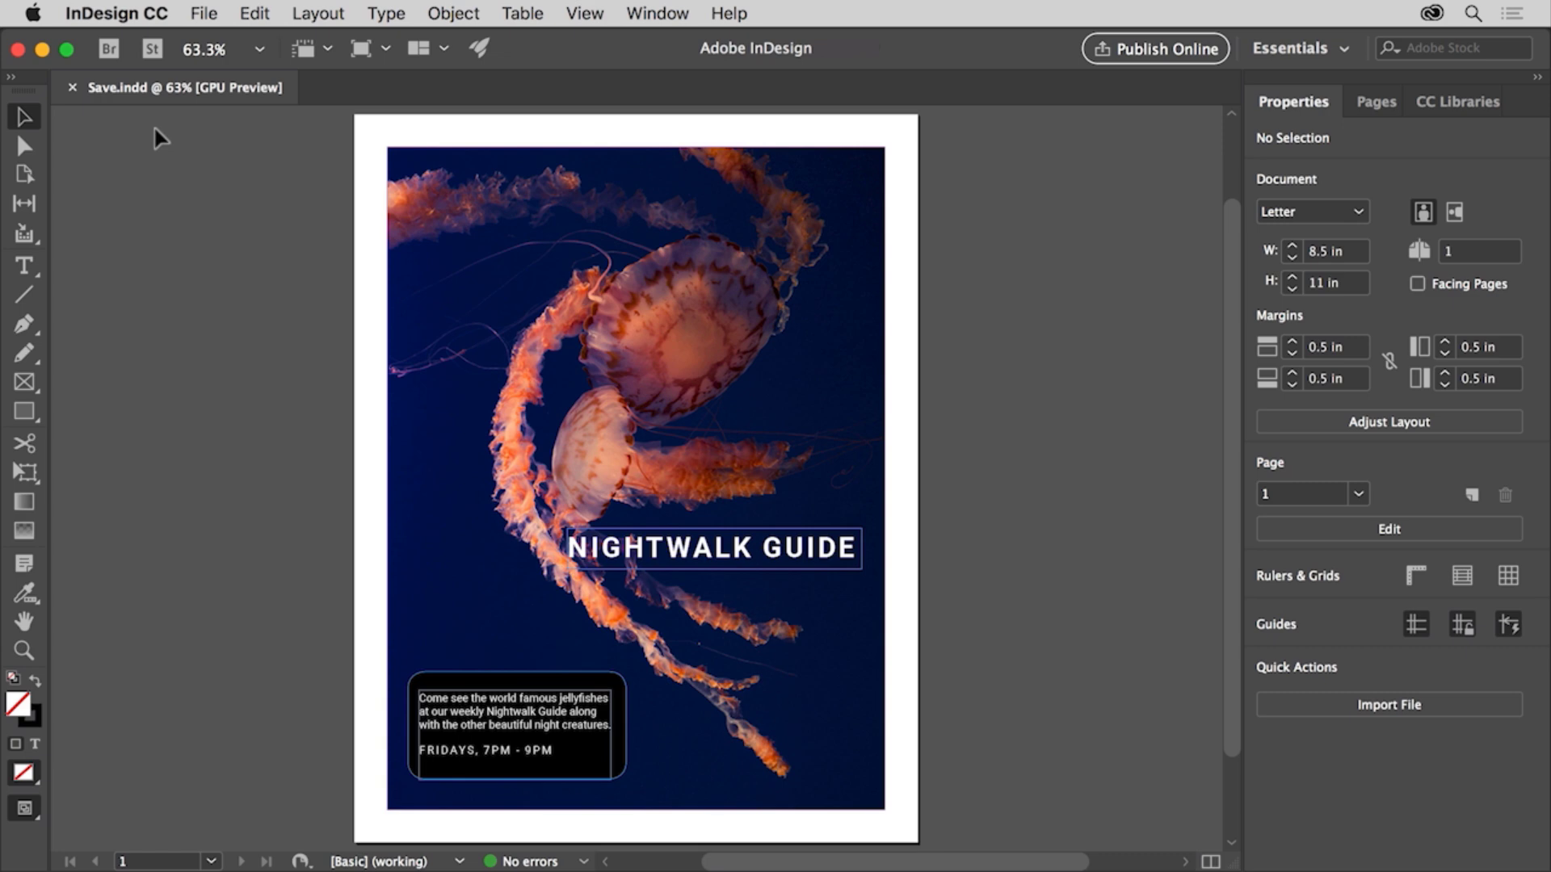
pyautogui.click(203, 14)
pyautogui.moveTo(215, 44)
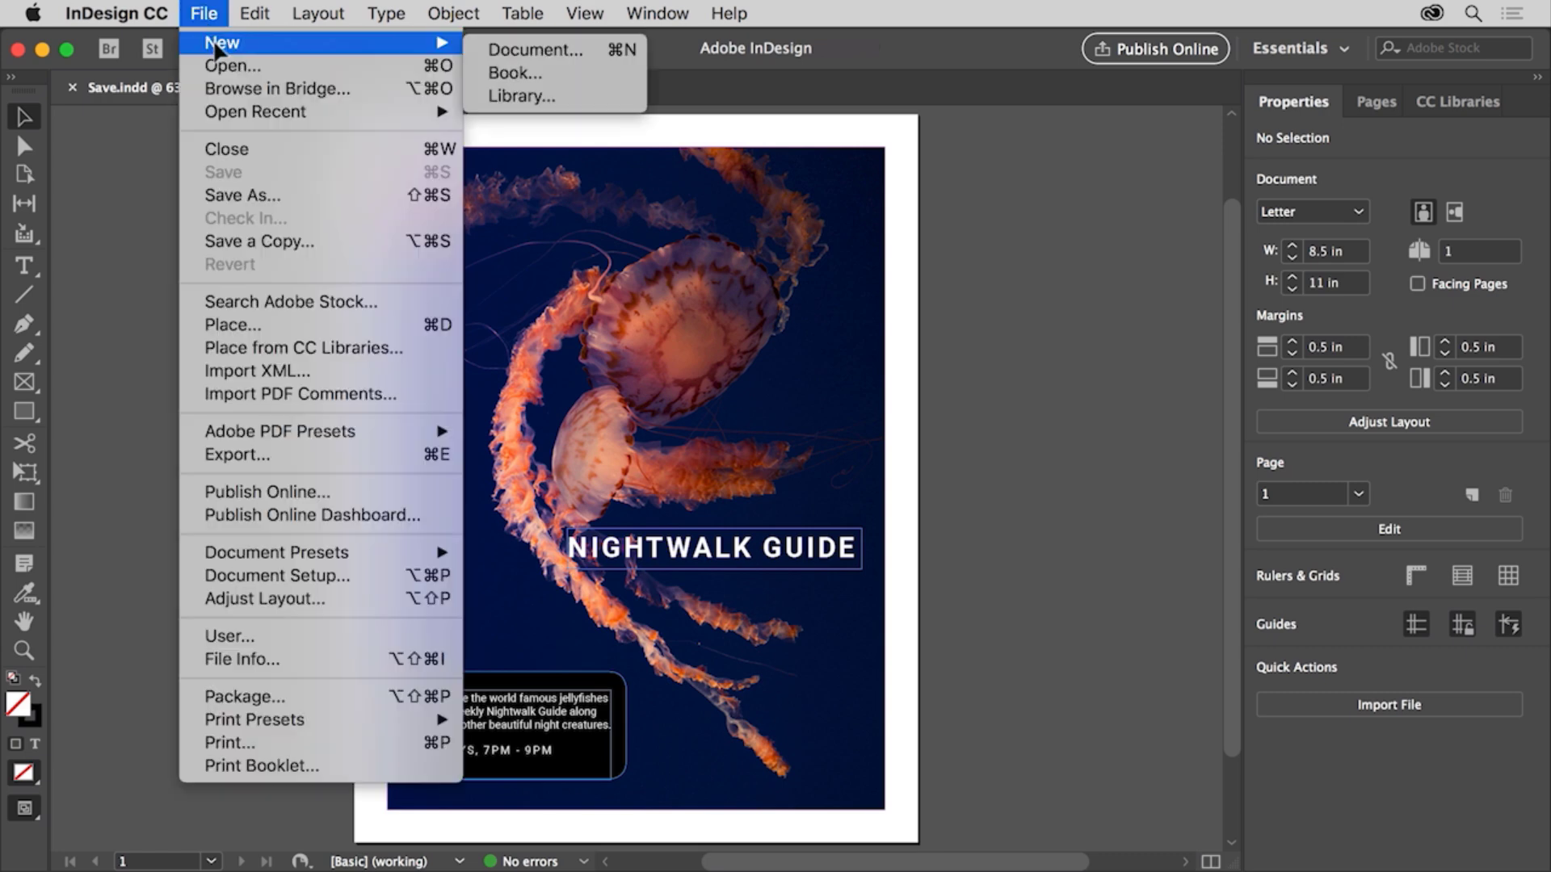
pyautogui.click(267, 66)
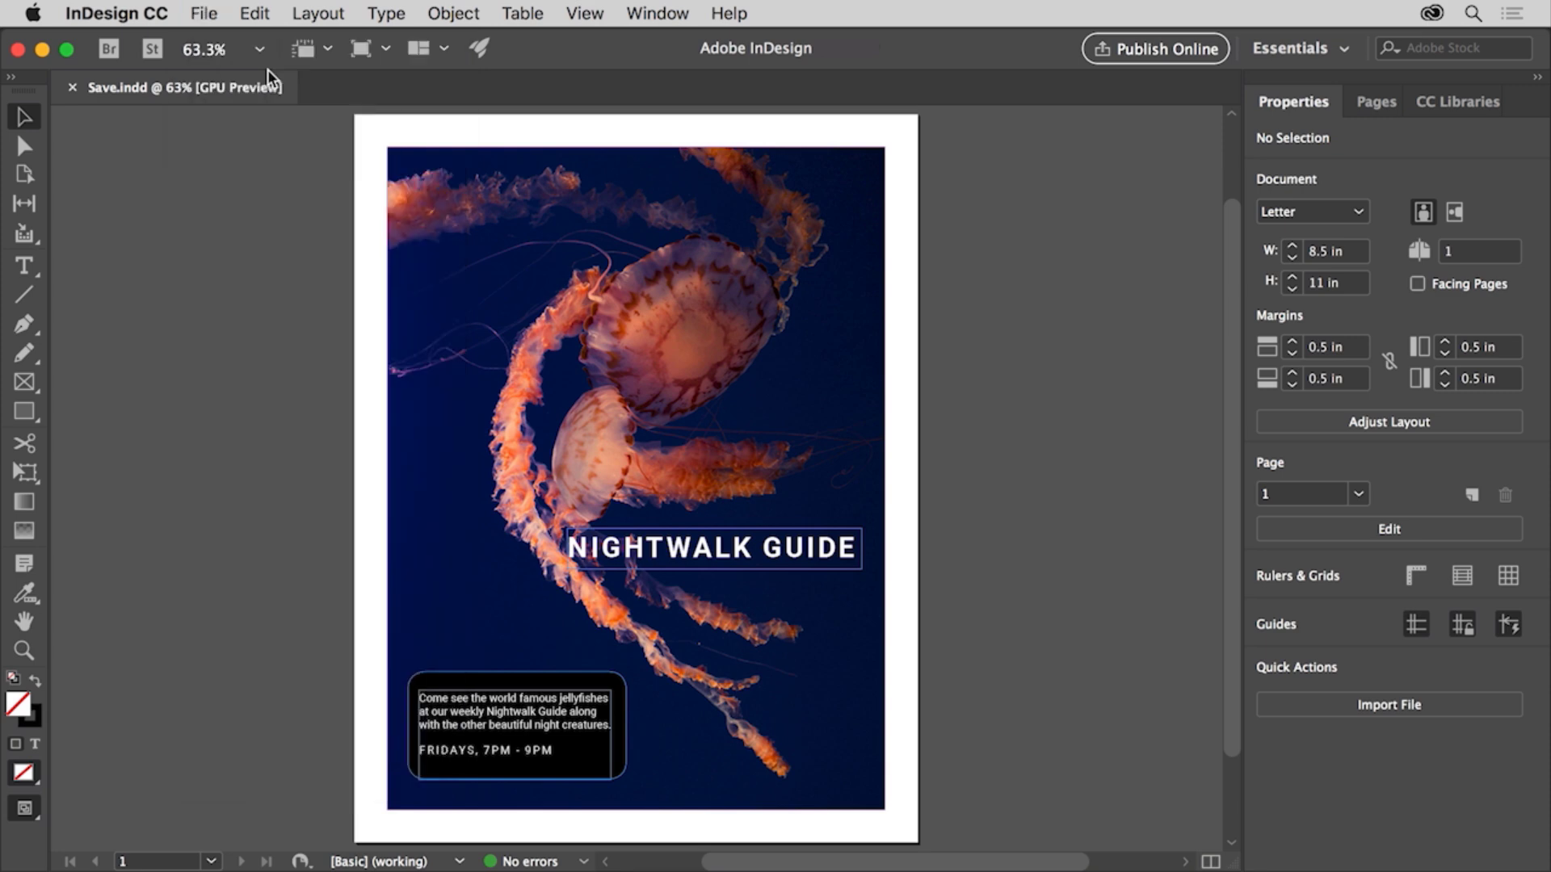
# Save the Nightwalk Guide document under the new name Save_v2 in the 01 folder
pyautogui.click(217, 14)
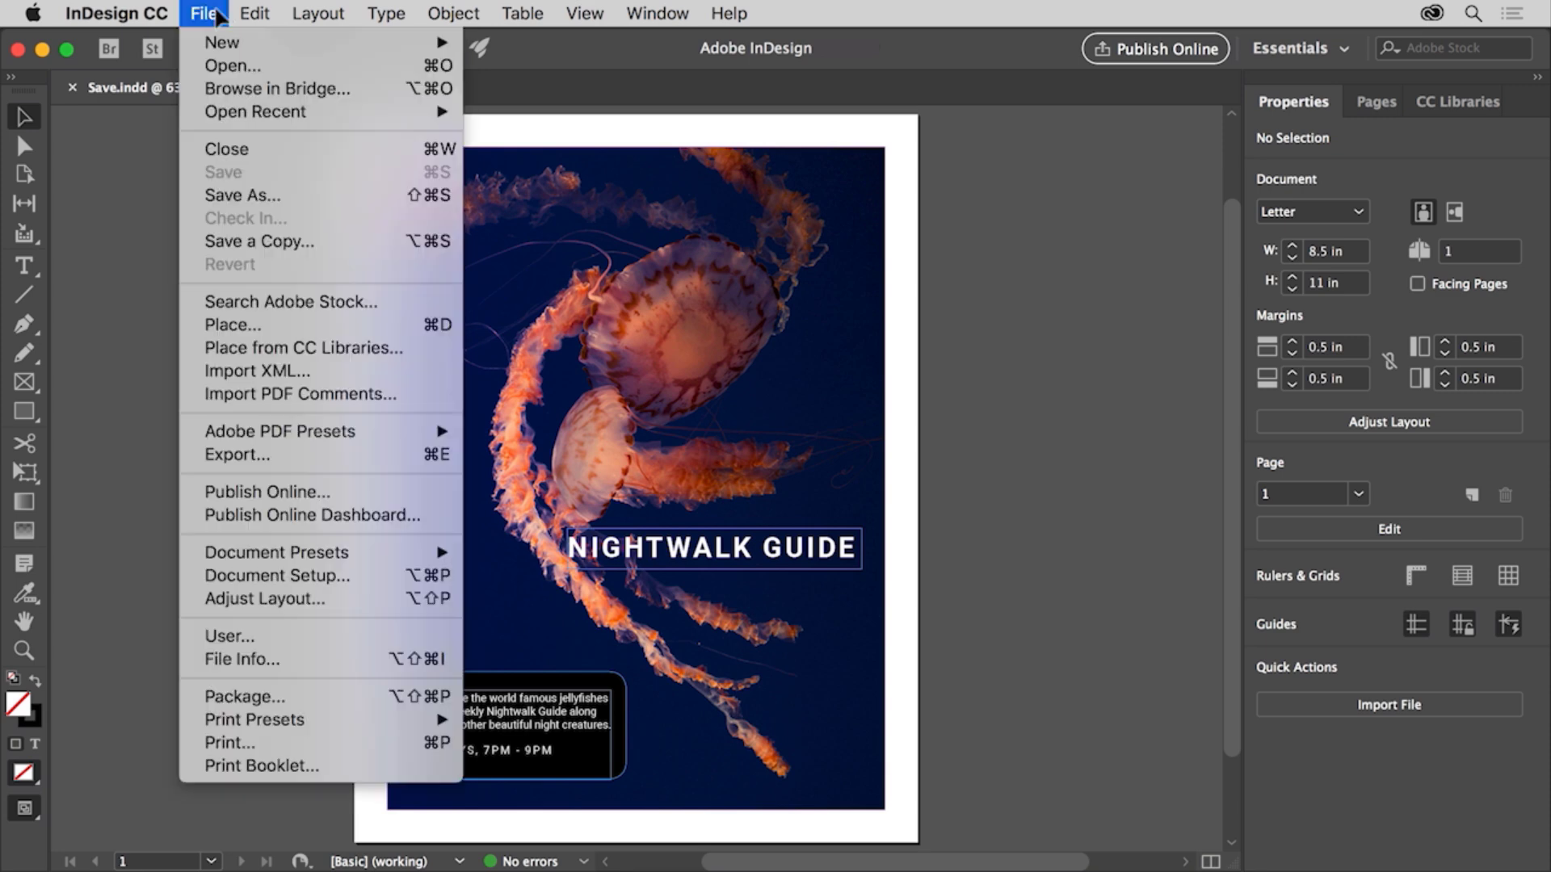
pyautogui.click(298, 195)
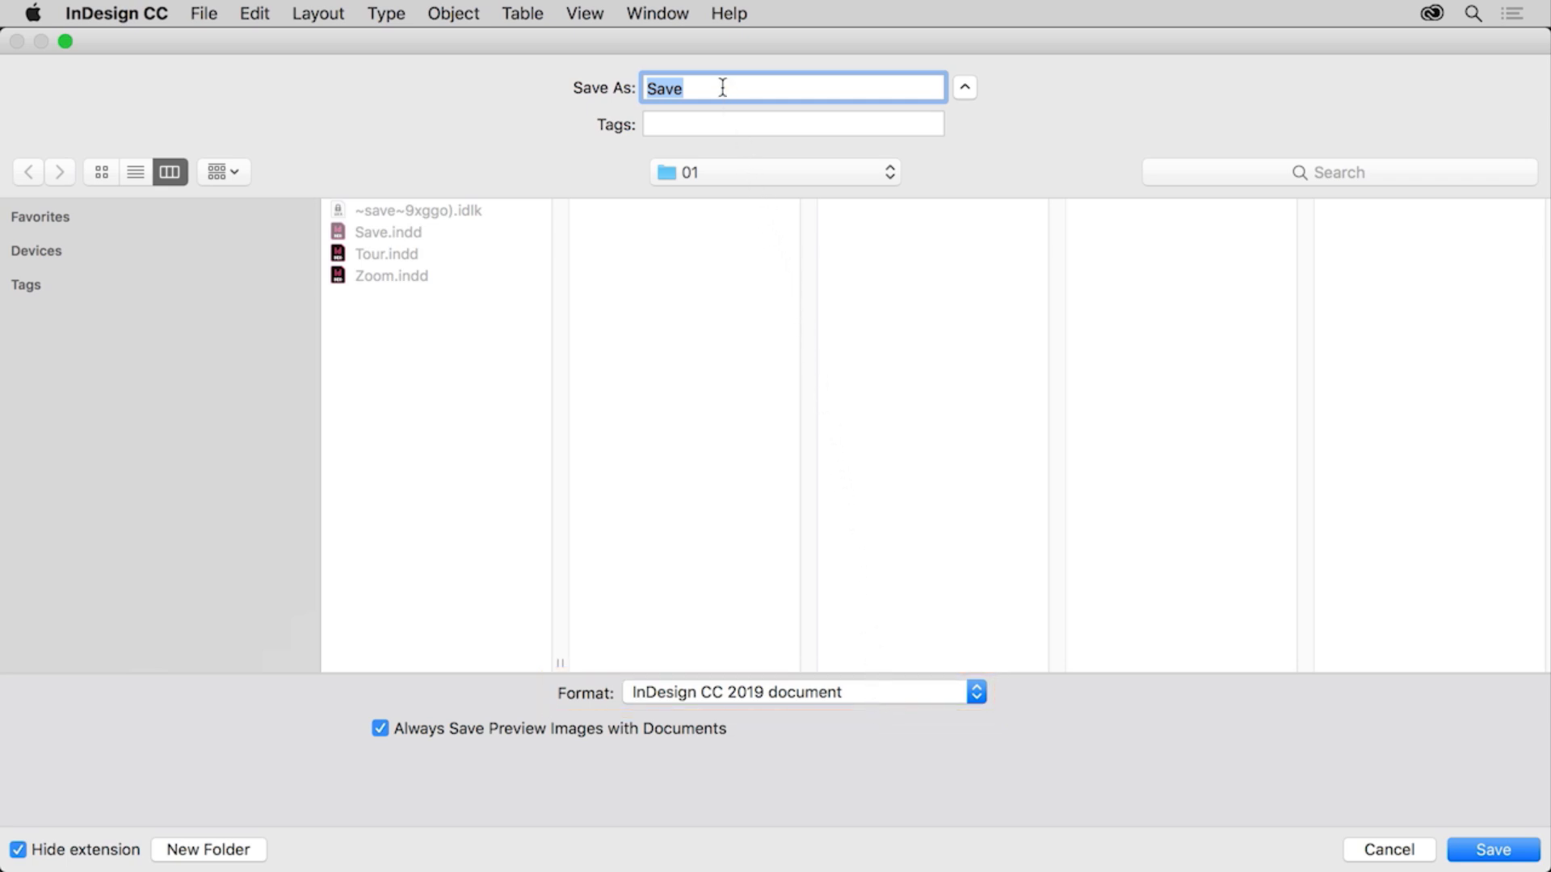
pyautogui.click(719, 86)
pyautogui.write('_v2')
pyautogui.click(1475, 849)
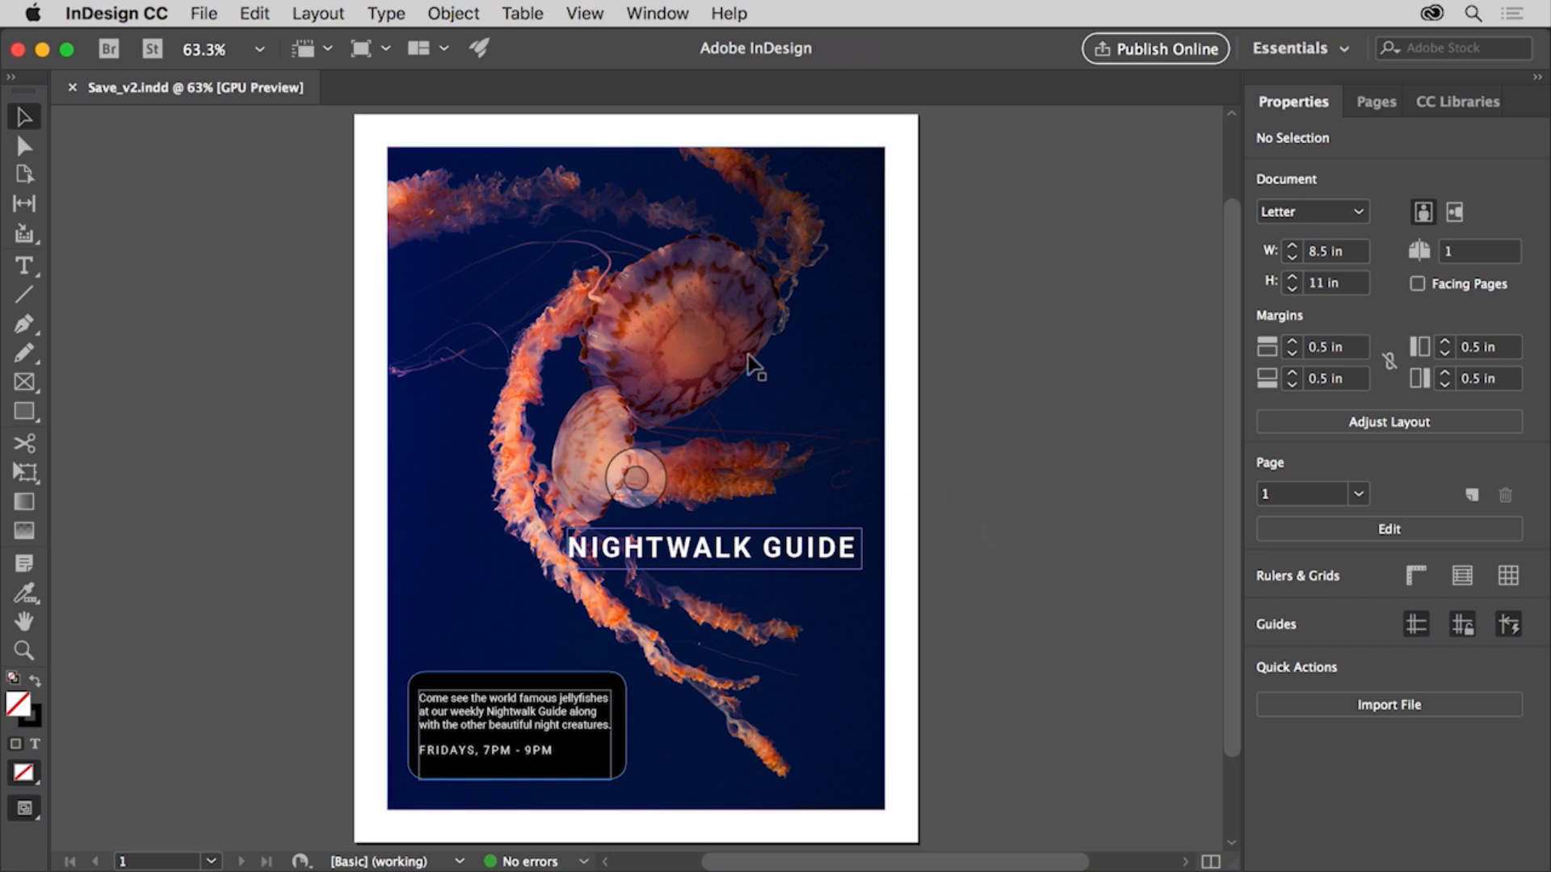
# Export the Nightwalk Guide as an Adobe PDF (Print) file named Save_v2, using the High Quality Print preset
pyautogui.click(215, 14)
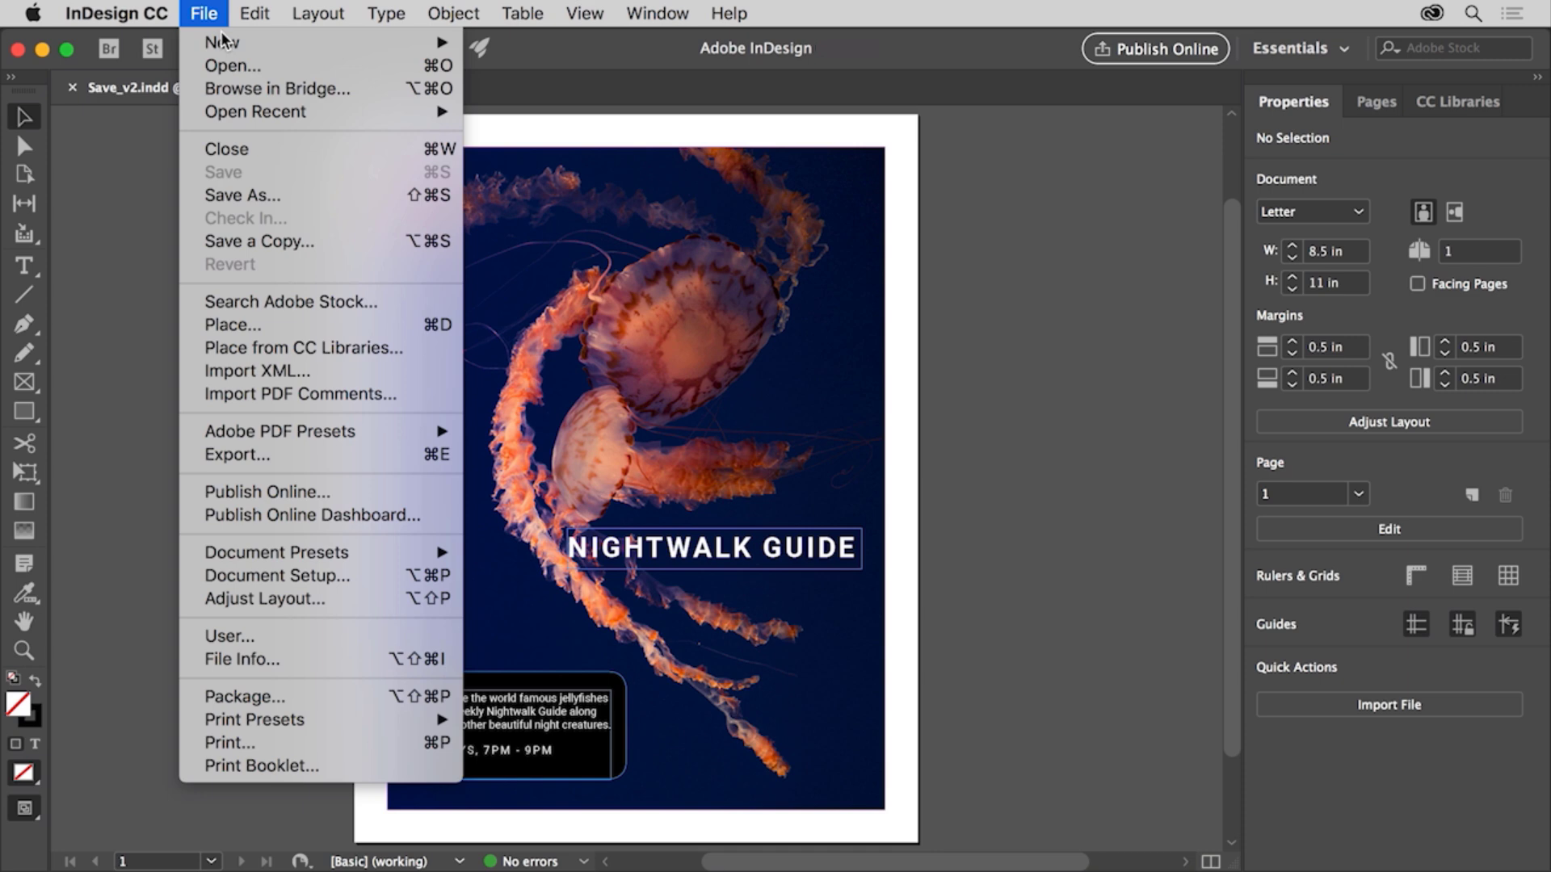
pyautogui.click(287, 455)
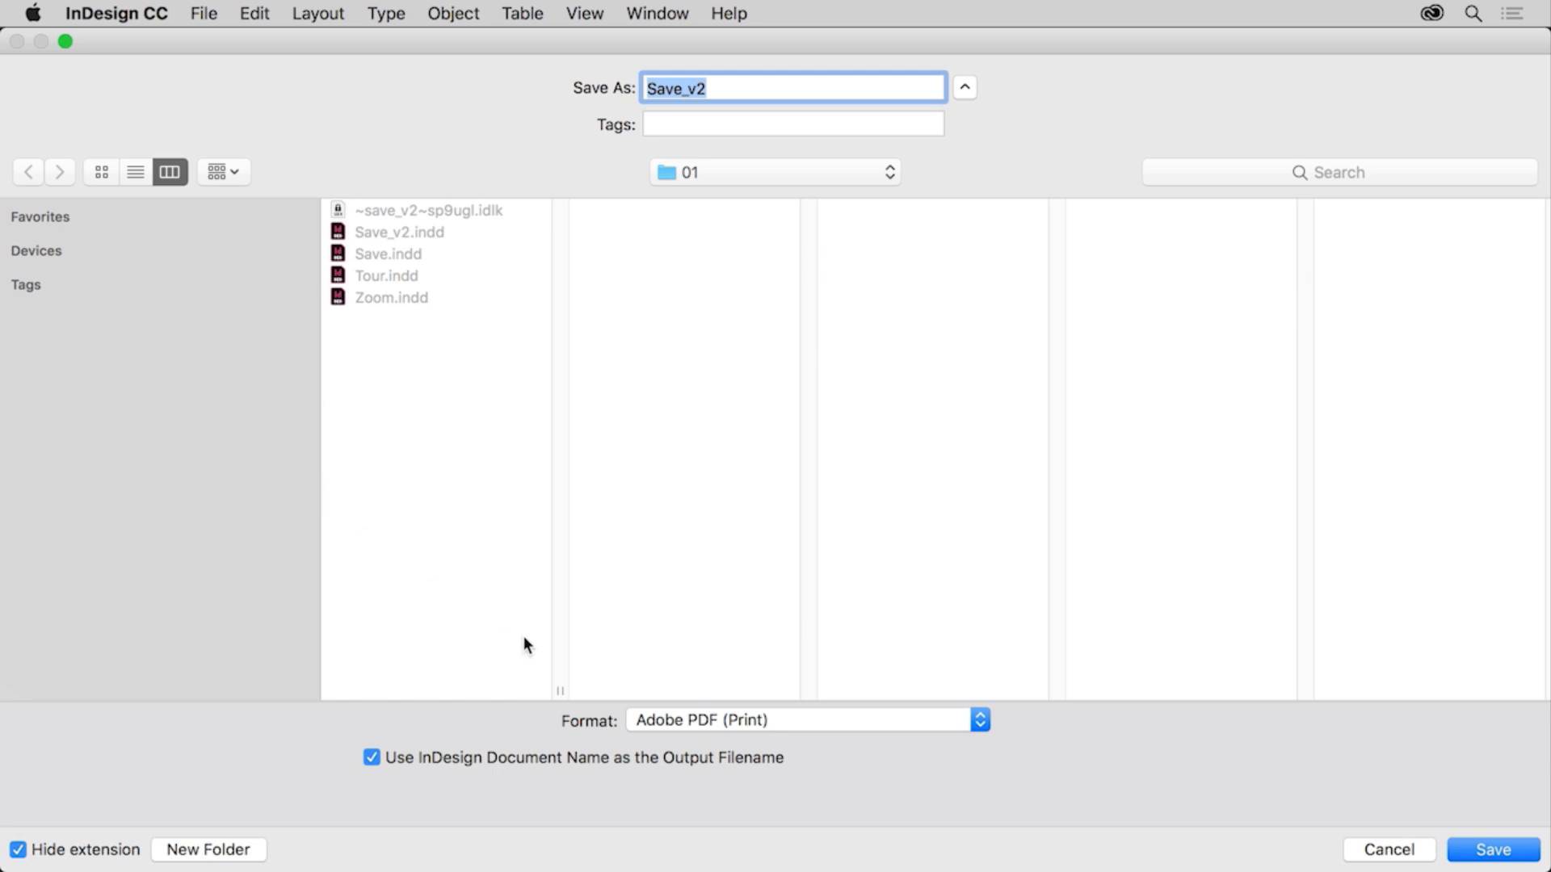
pyautogui.click(843, 721)
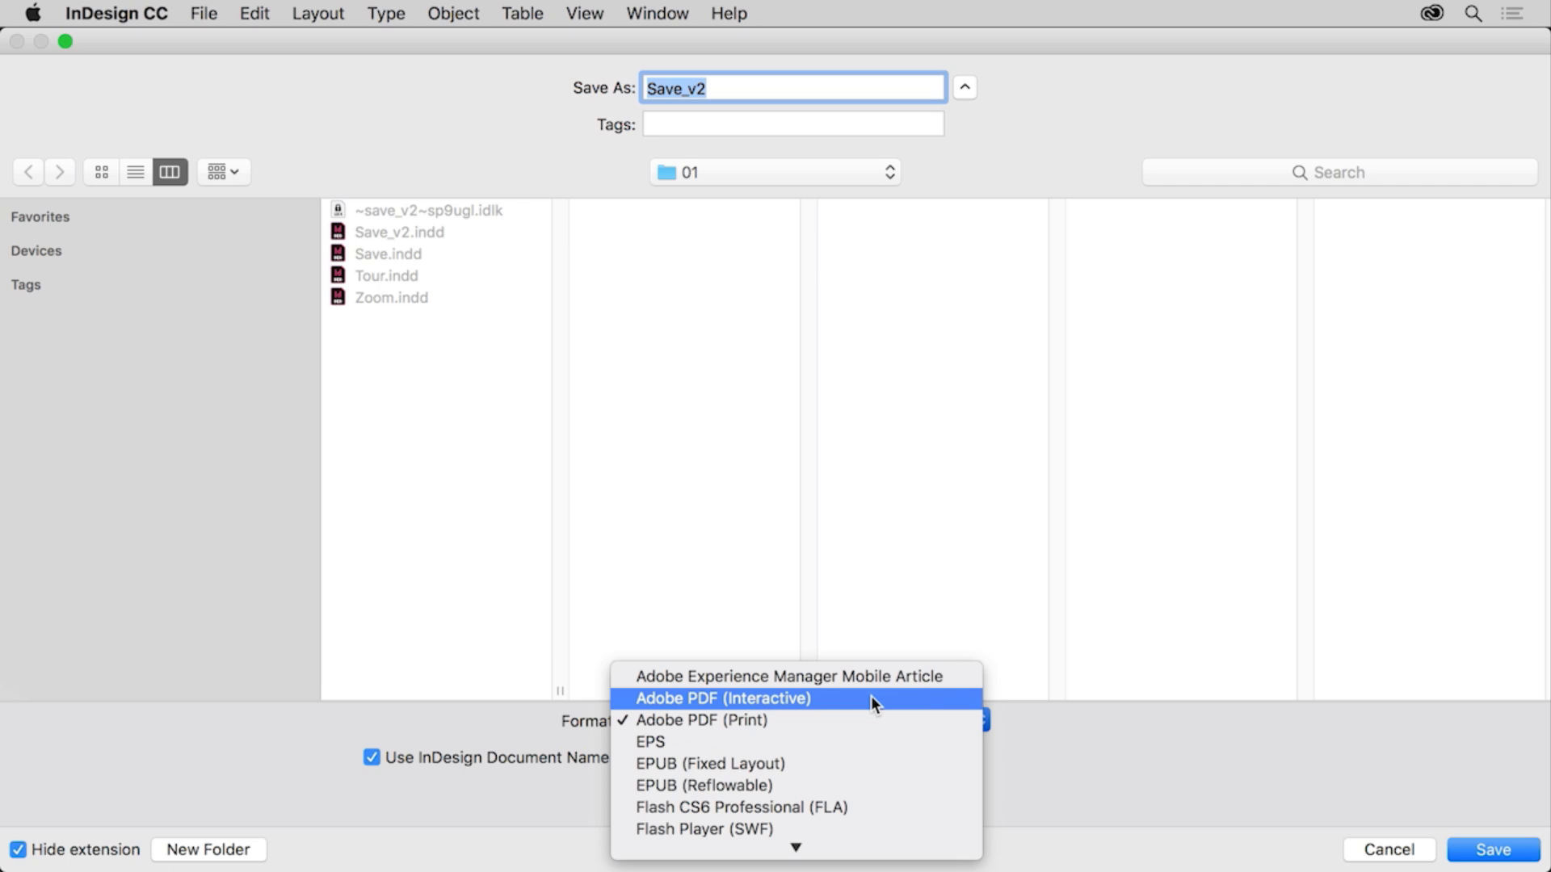
pyautogui.scroll(-3, 870, 696)
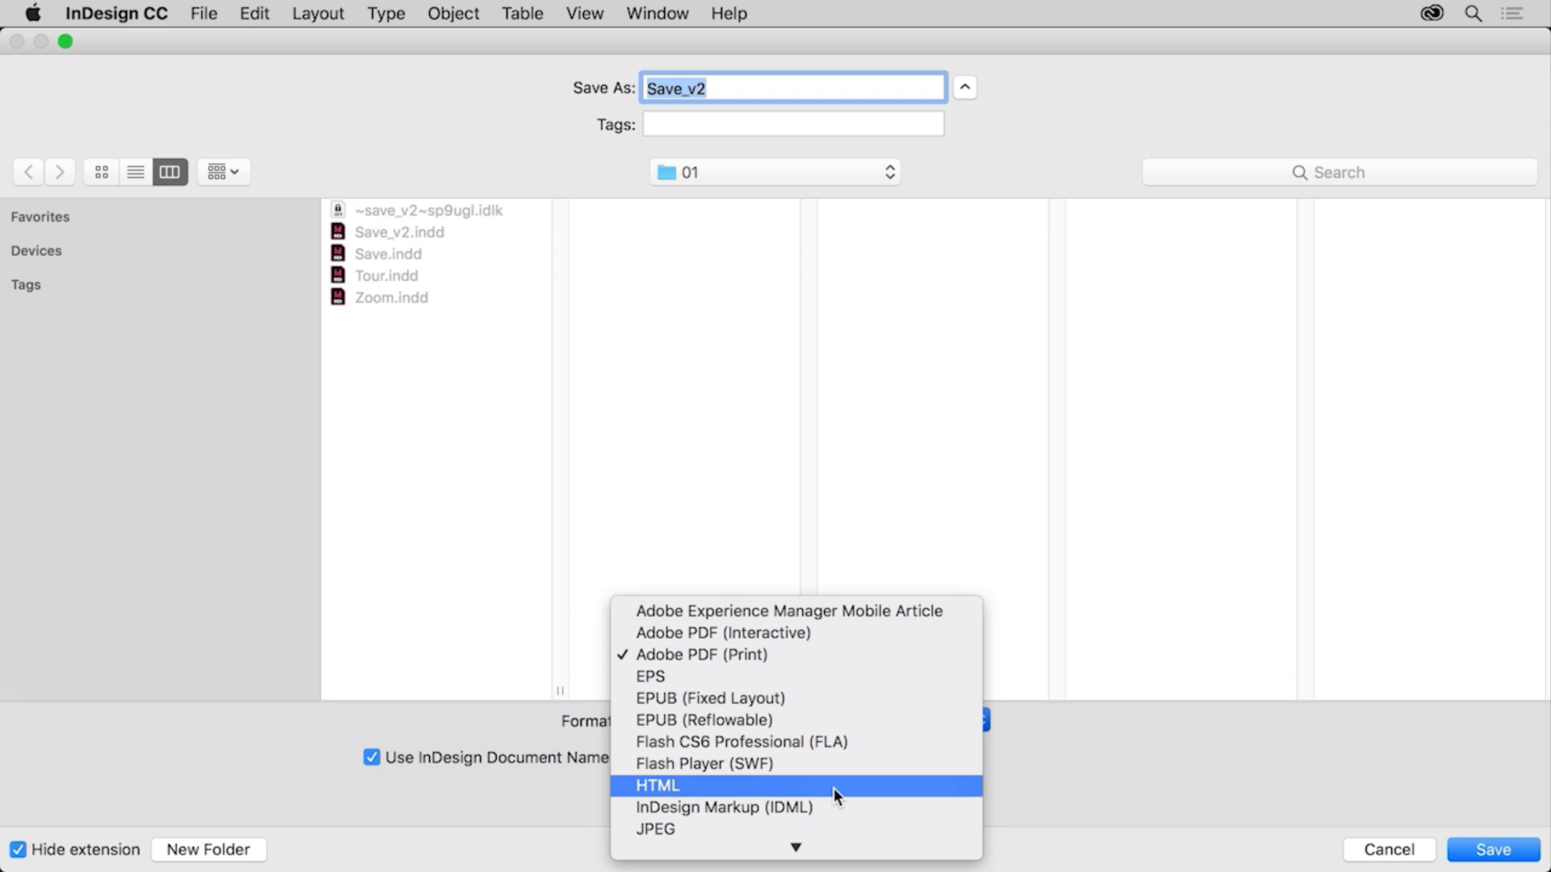
pyautogui.click(851, 661)
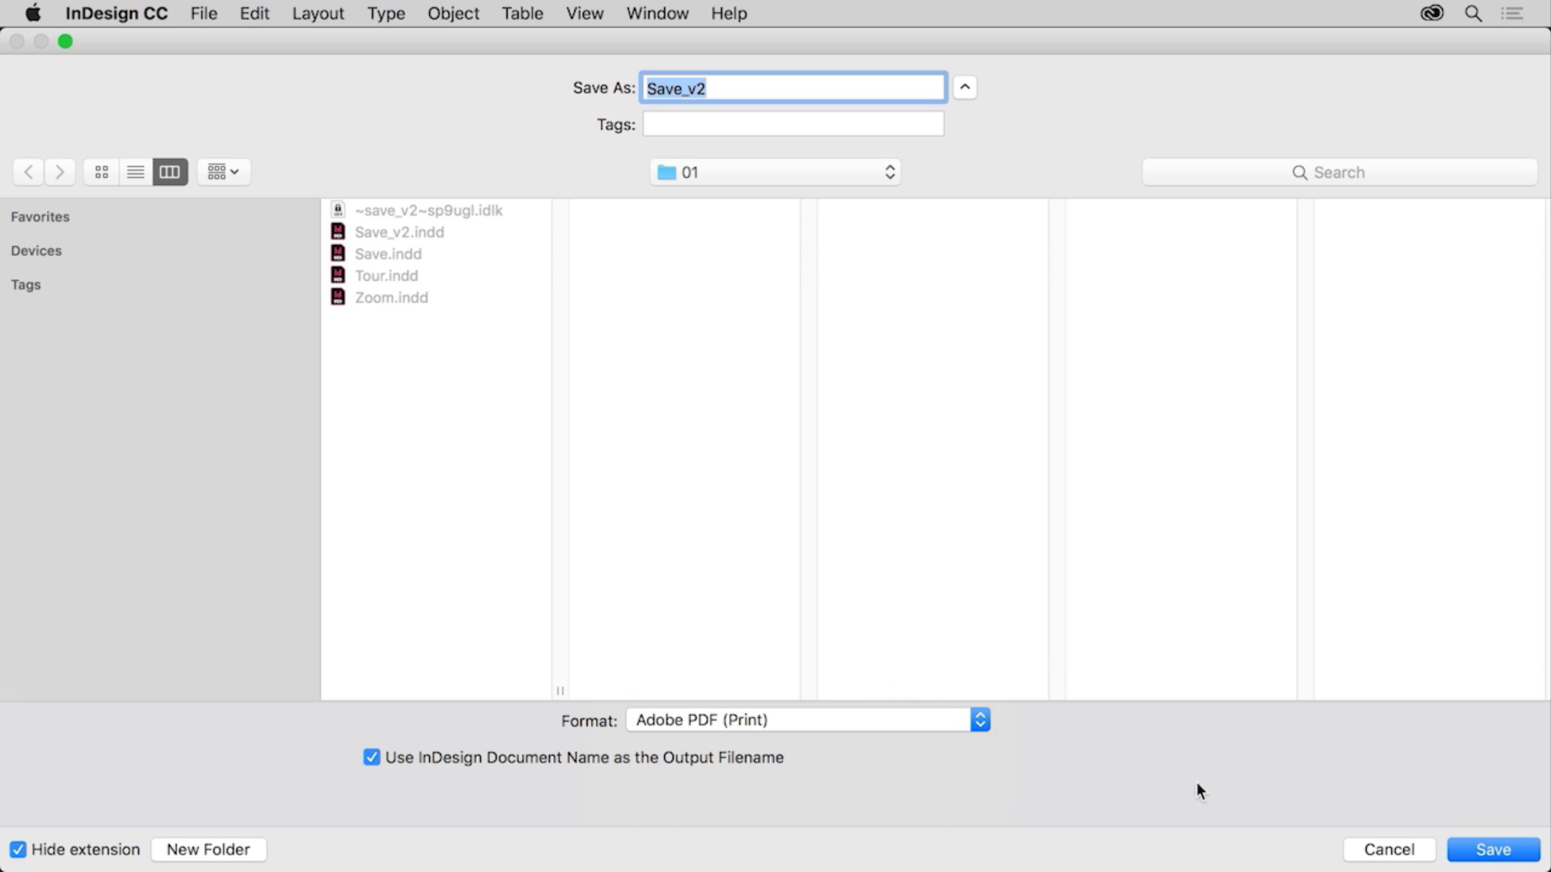
pyautogui.click(1463, 848)
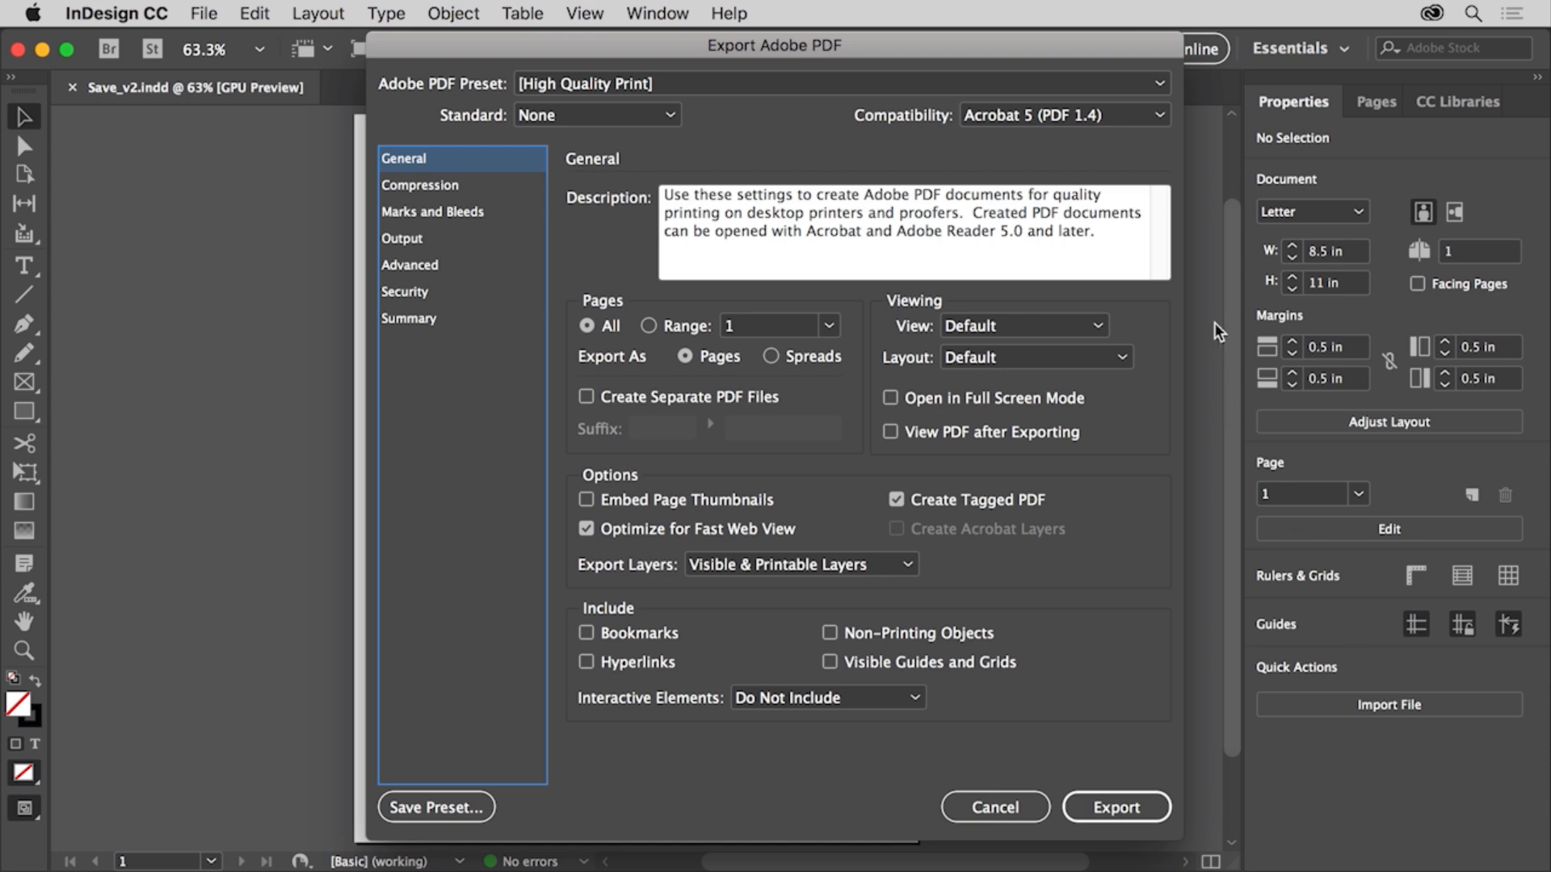
pyautogui.click(1161, 82)
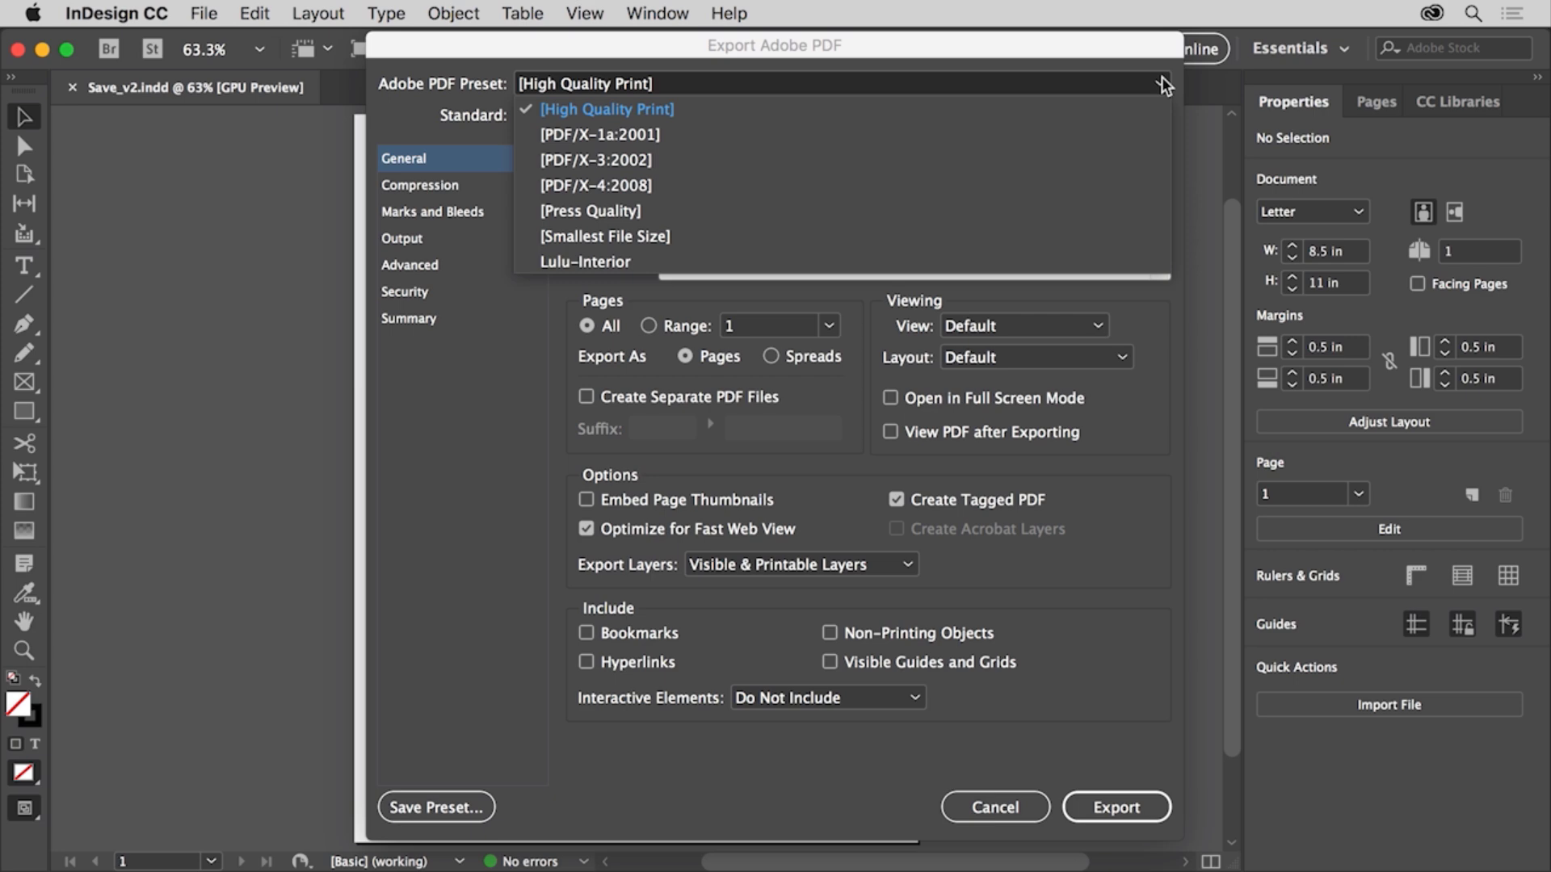
pyautogui.click(1161, 81)
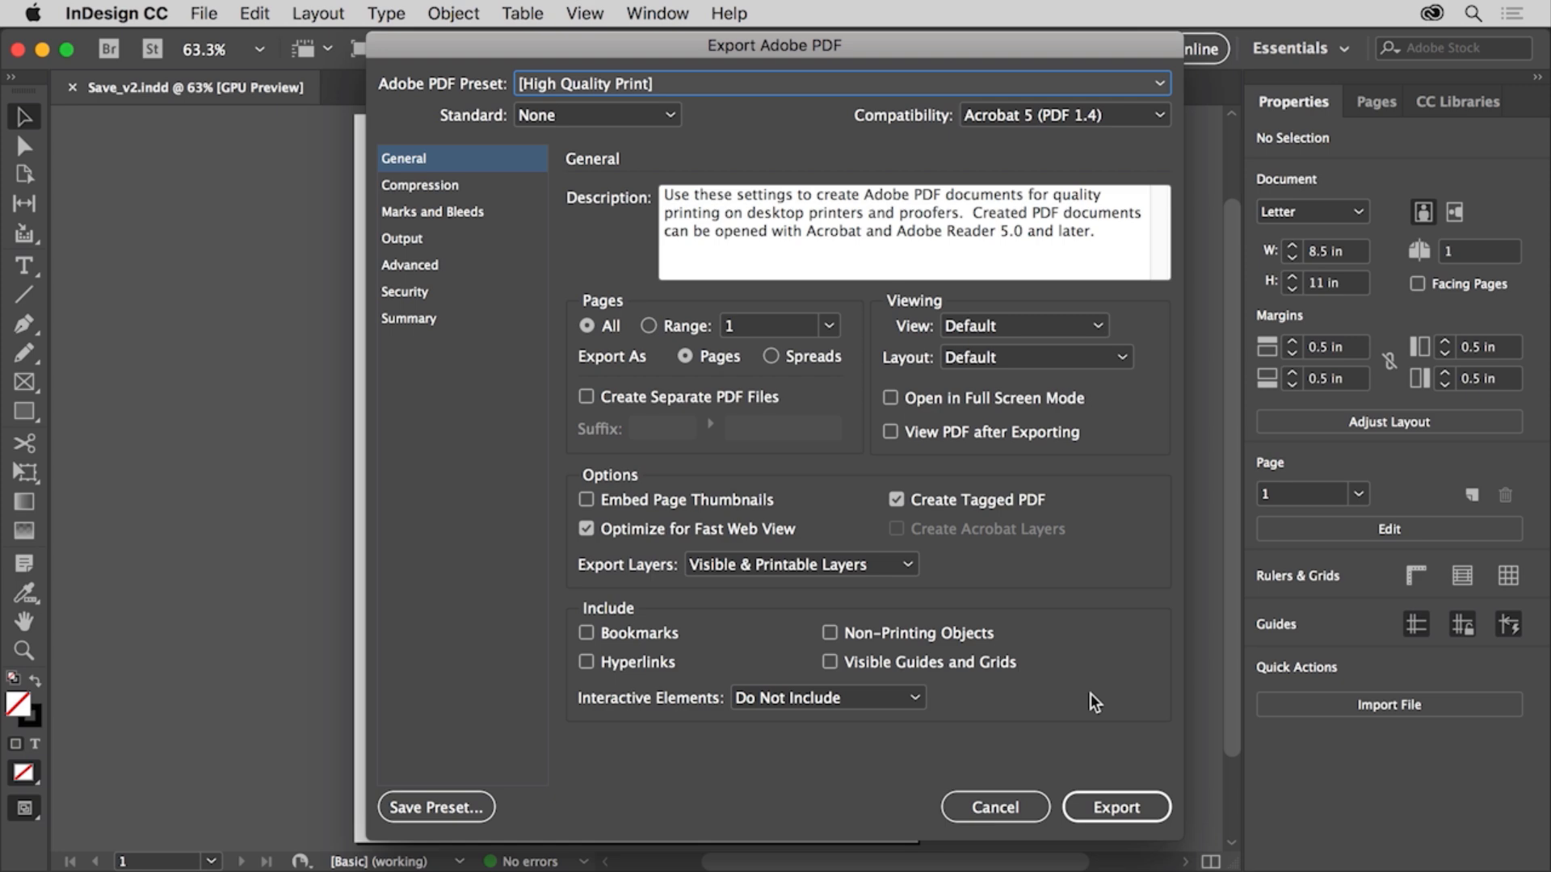
pyautogui.click(1117, 807)
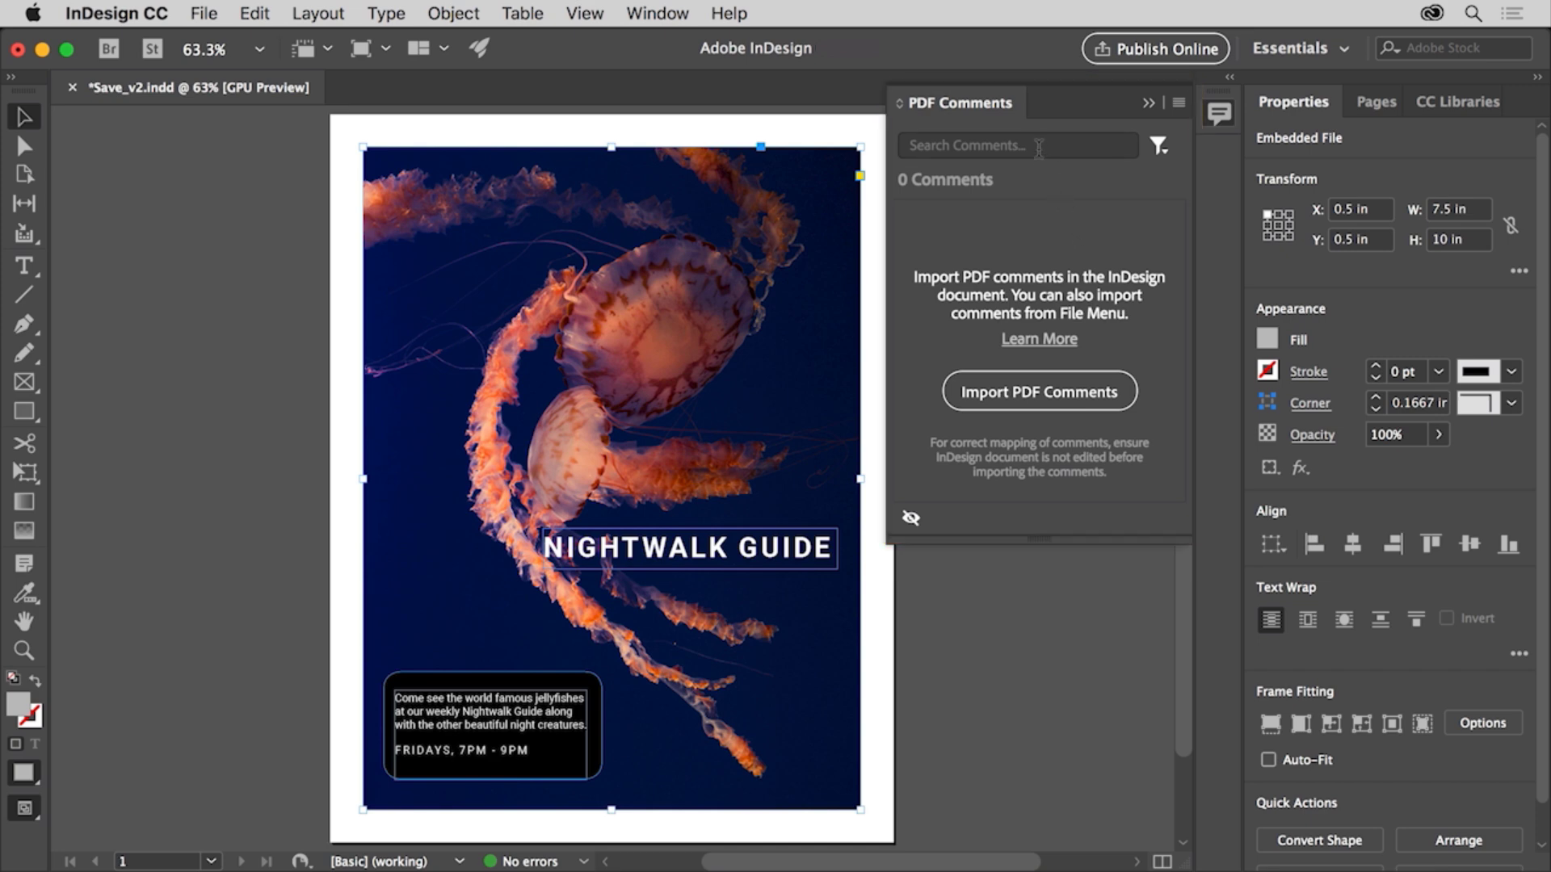
# Close the PDF Comments panel
pyautogui.rightClick(1011, 103)
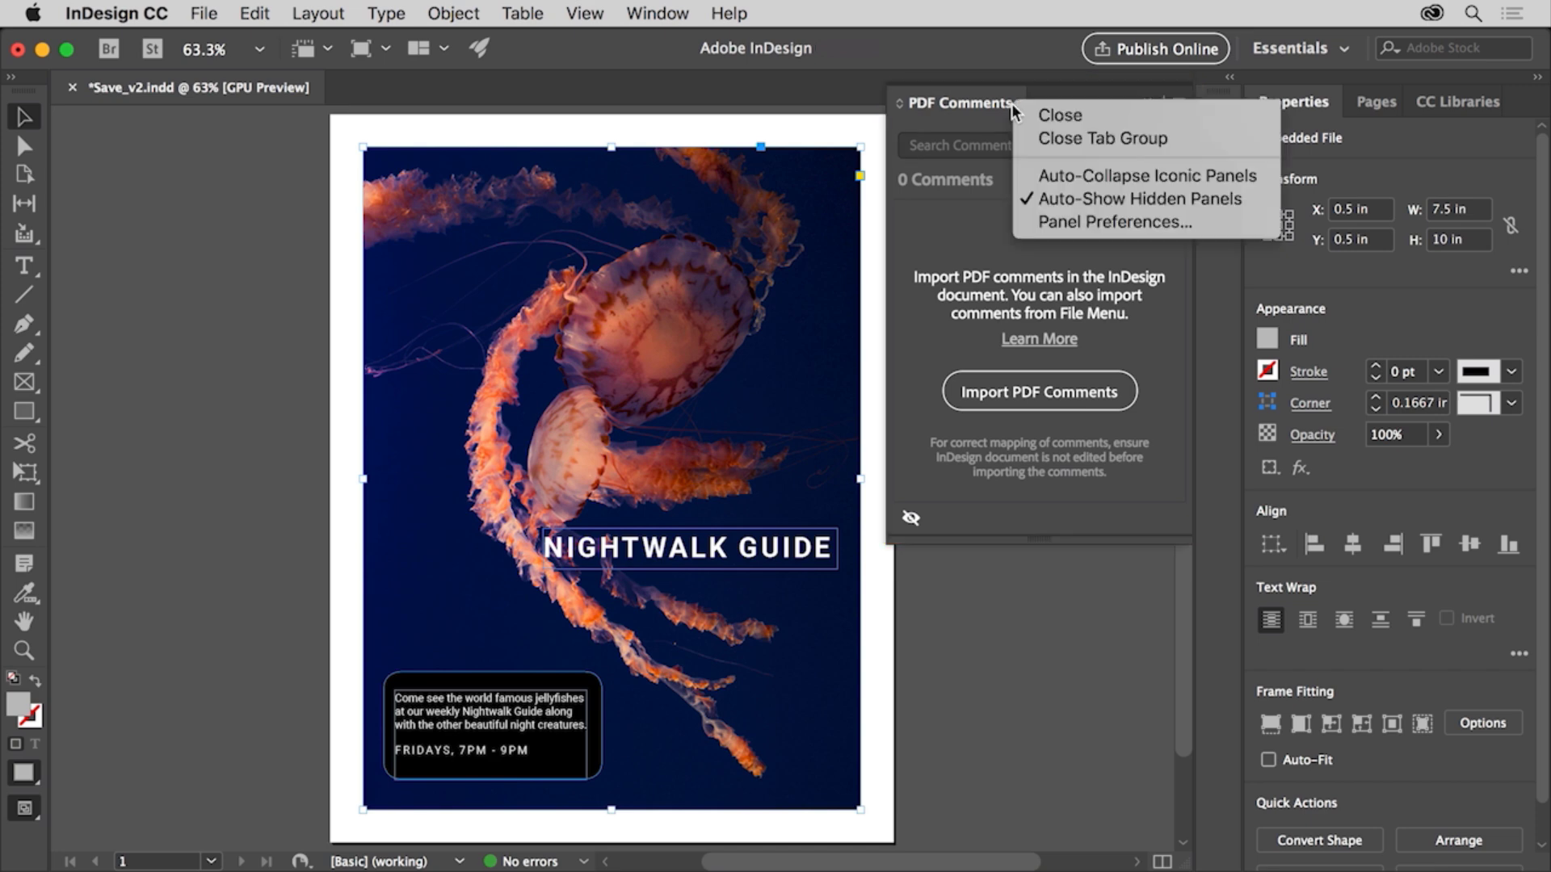
pyautogui.click(1078, 115)
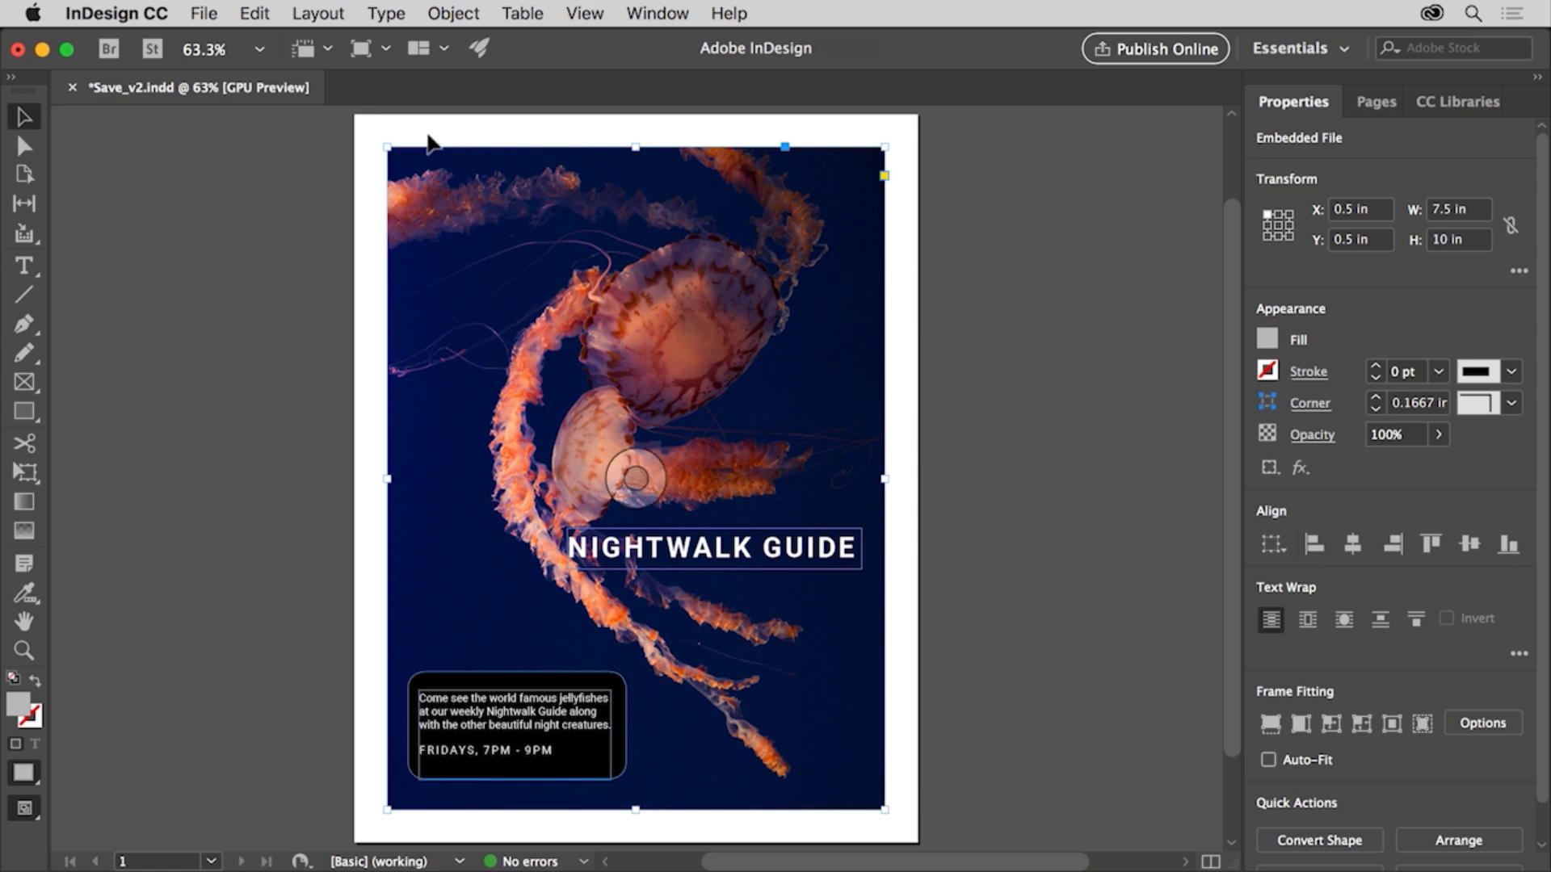
# Close the Save_v2 document without saving its changes
pyautogui.click(204, 14)
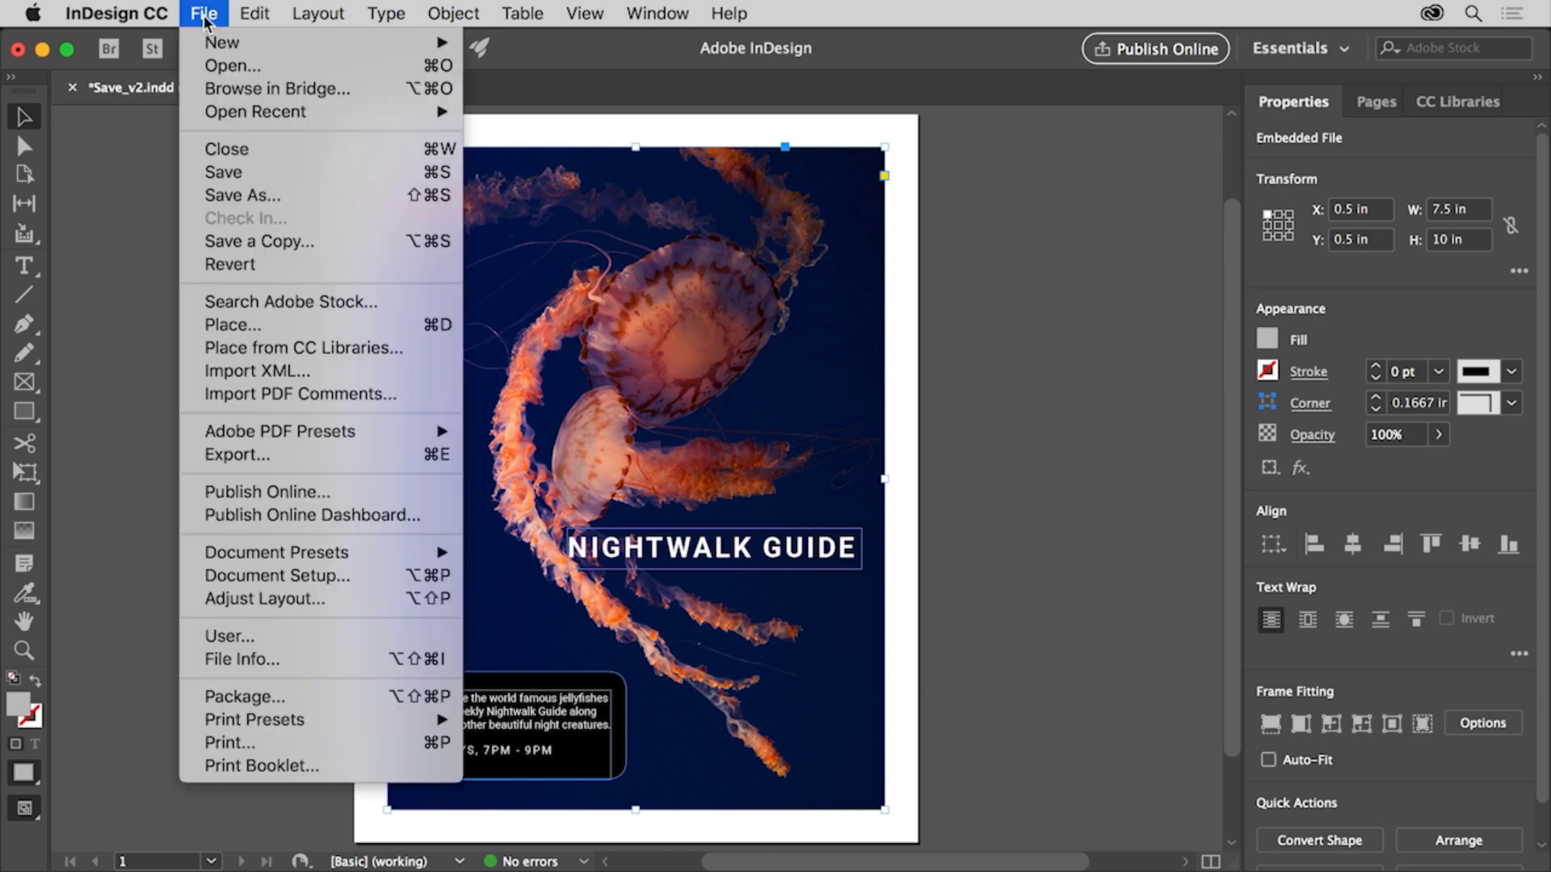
pyautogui.click(267, 153)
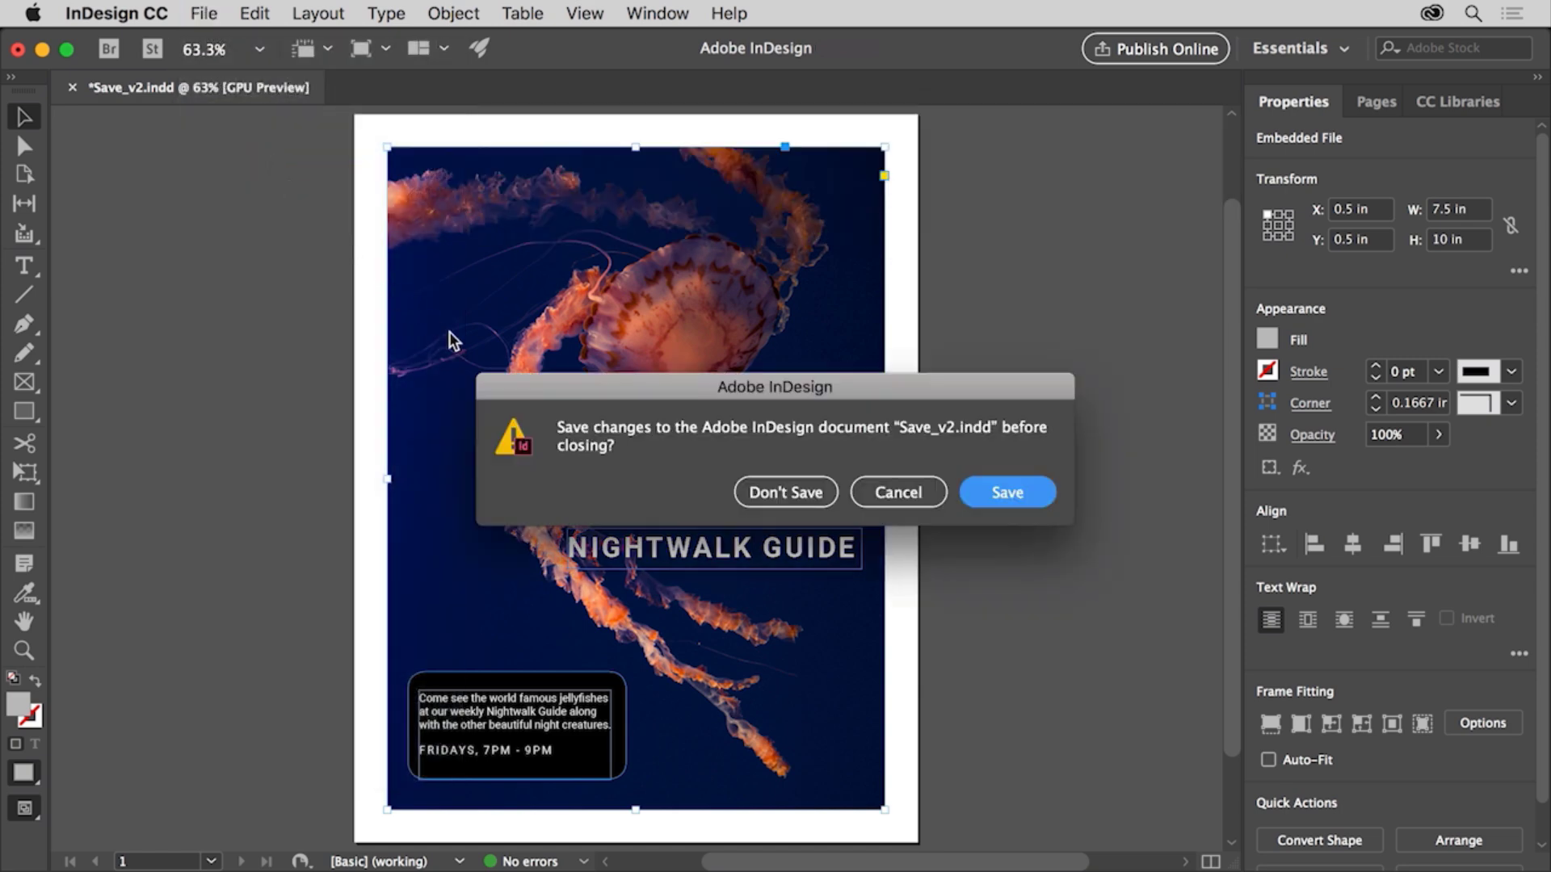
pyautogui.click(763, 495)
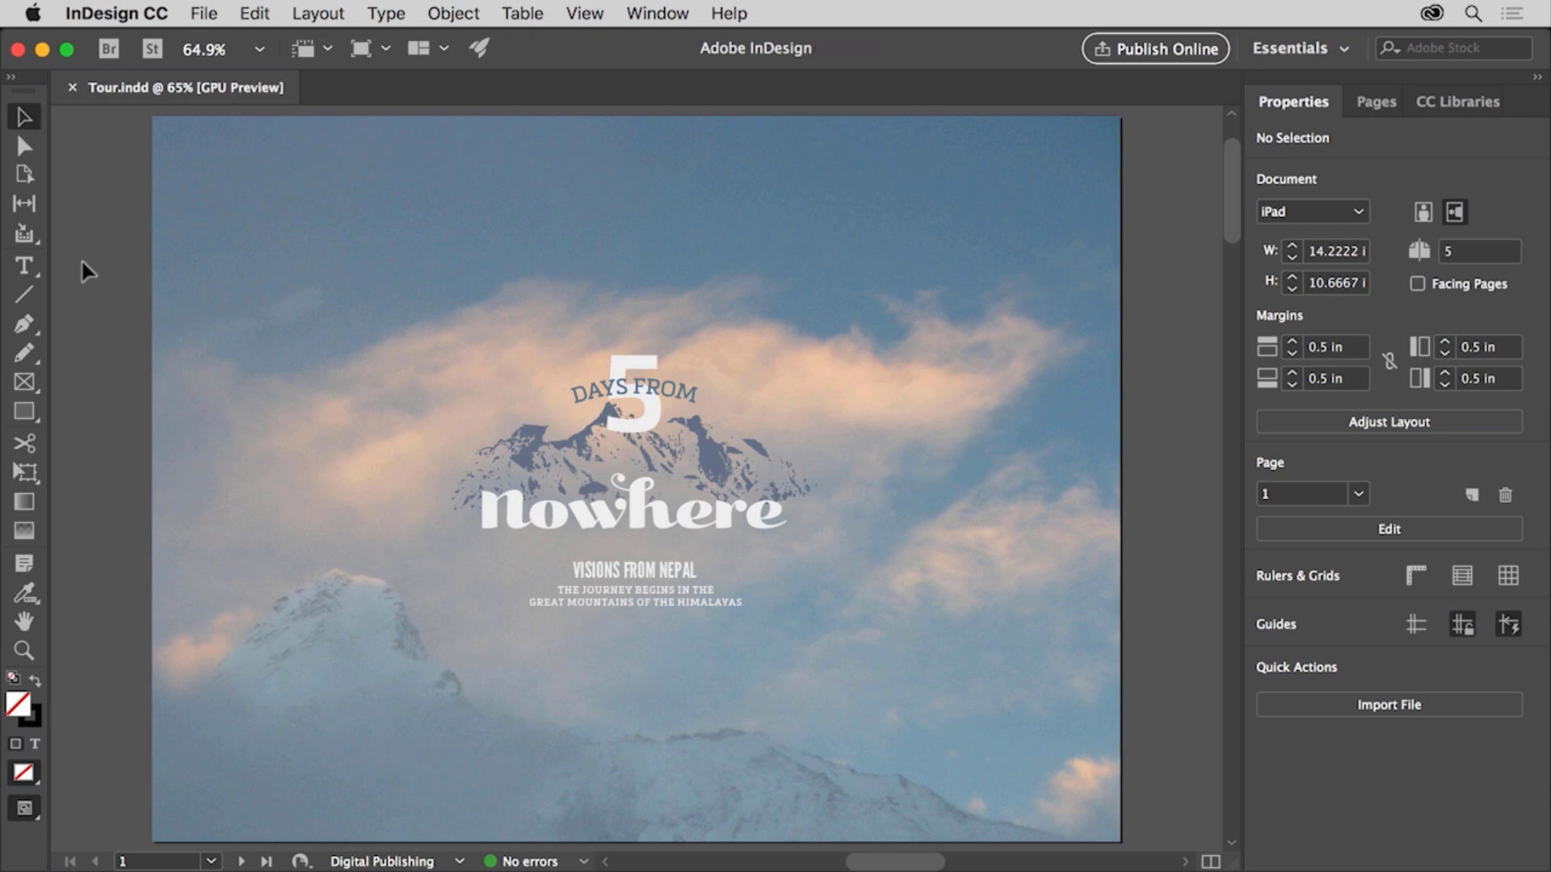
# Choose the Ellipse tool from the shape tools, and return to the Selection tool to select the mountain background image
pyautogui.click(27, 413)
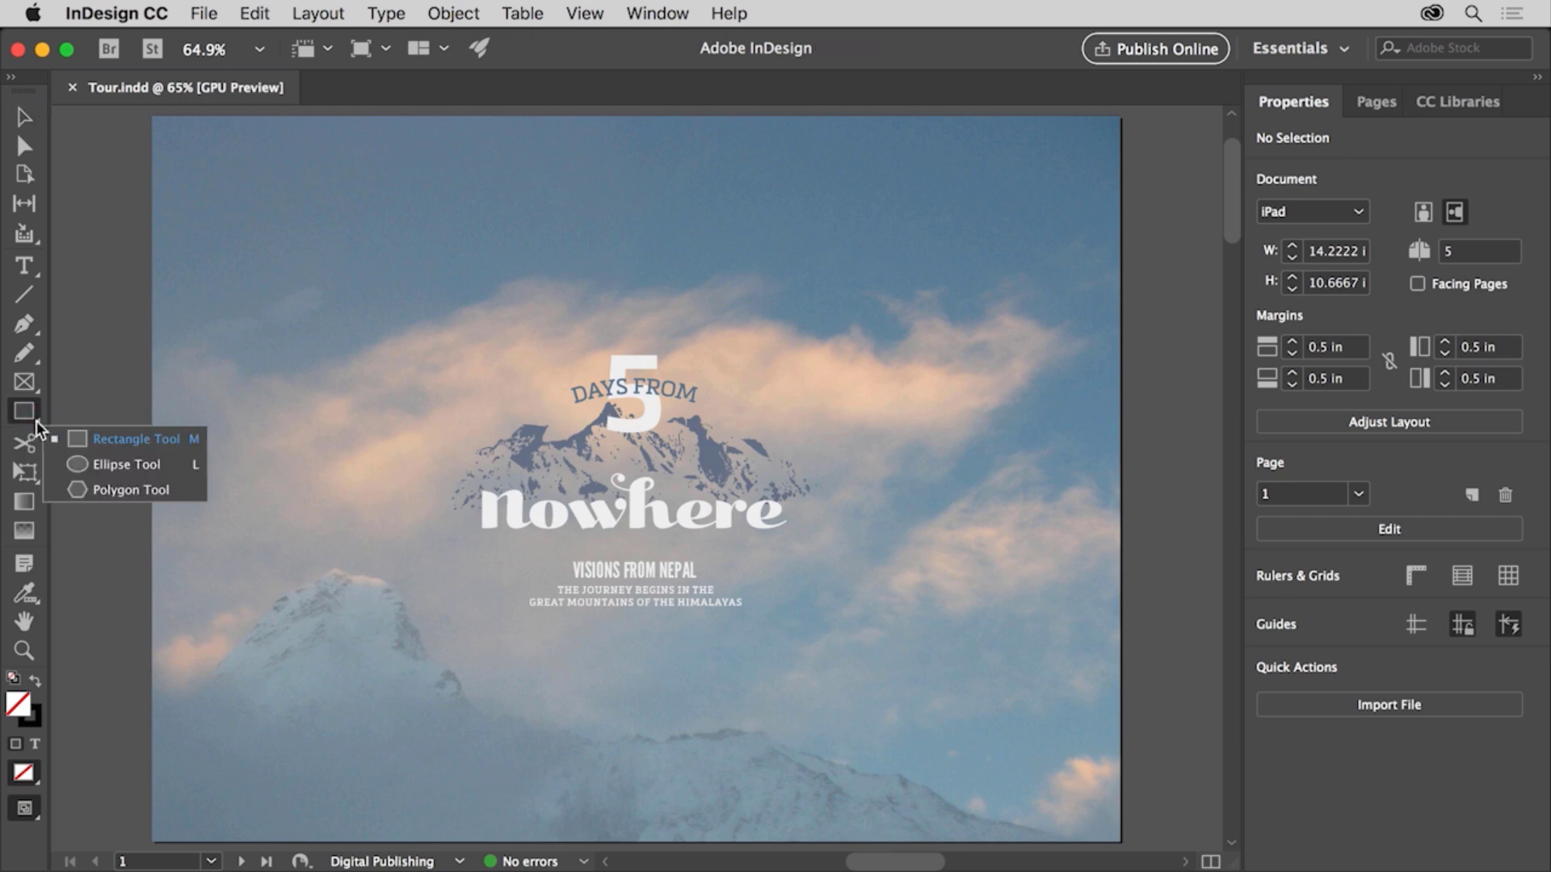
pyautogui.click(177, 463)
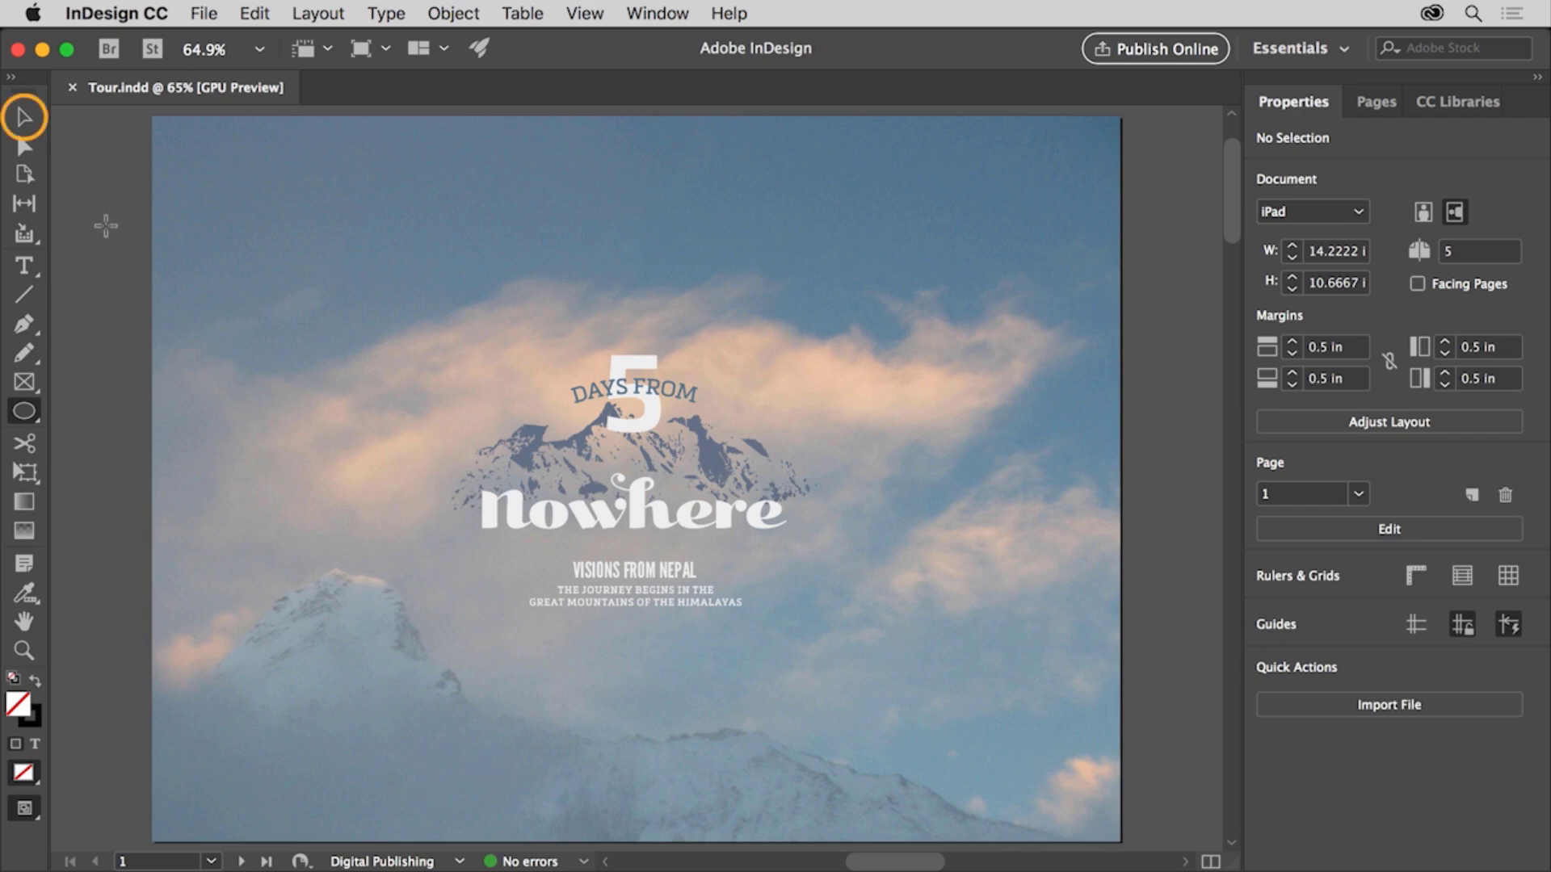
pyautogui.click(33, 121)
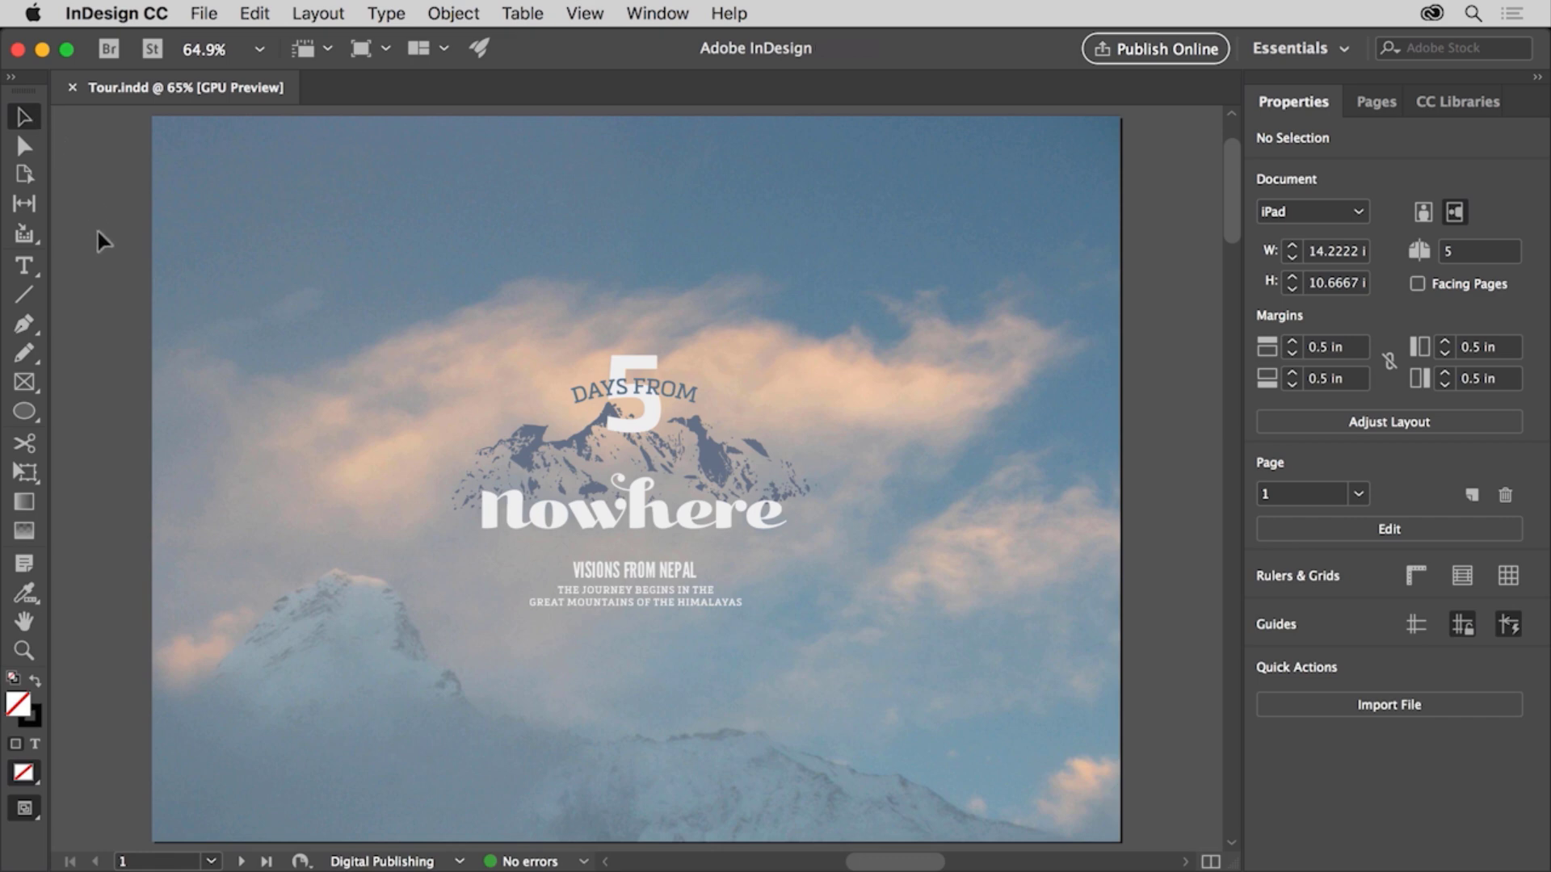
pyautogui.click(300, 281)
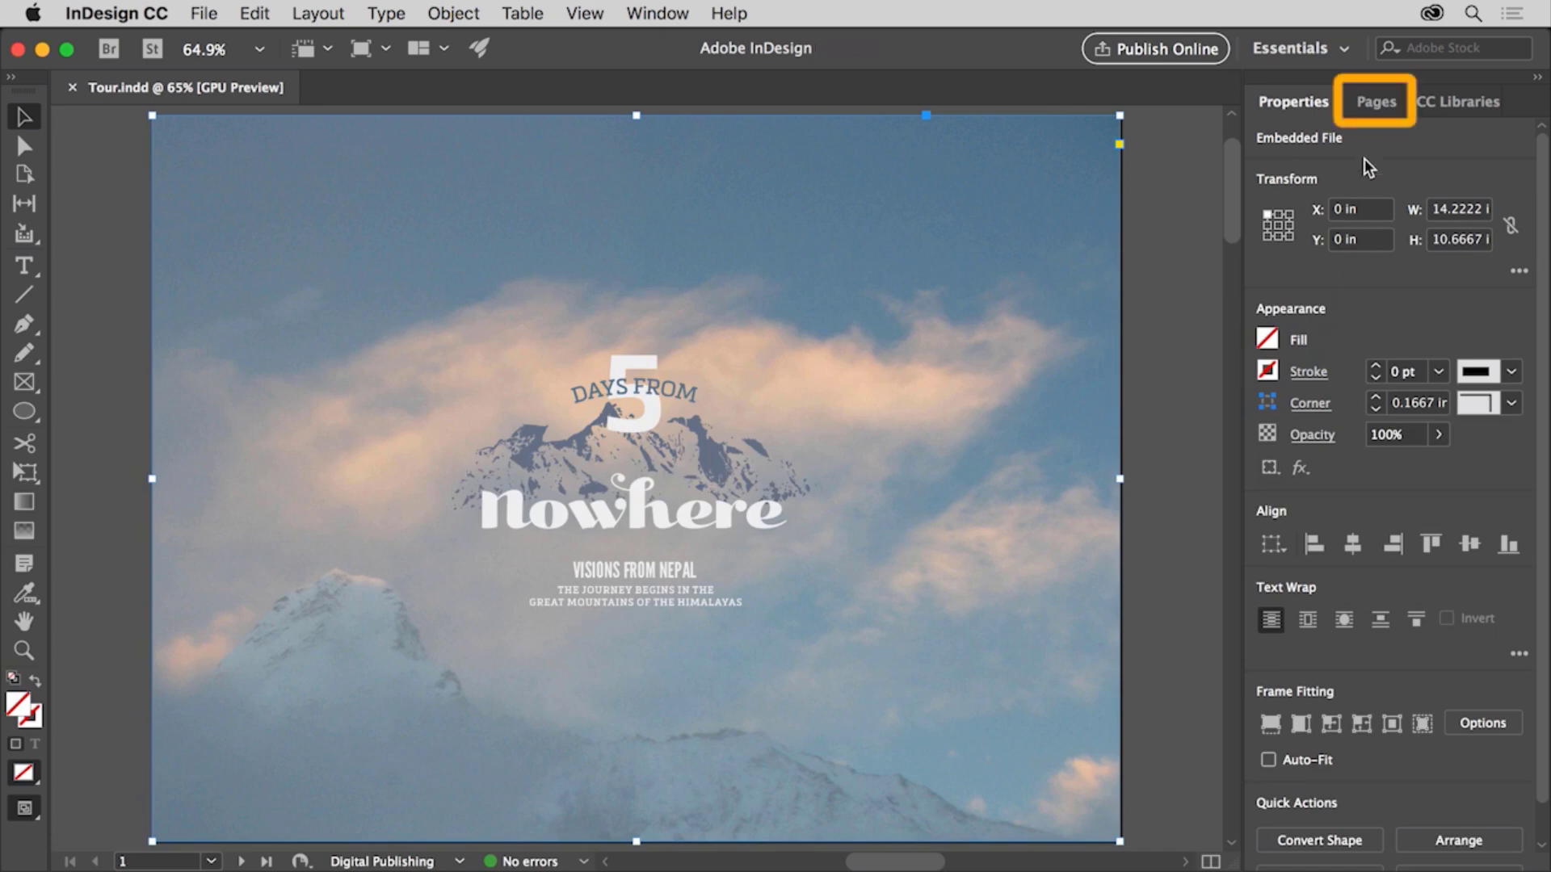
# View the document's page thumbnails, return to the Properties panel, and collapse and re-expand the docked panels
pyautogui.click(1374, 104)
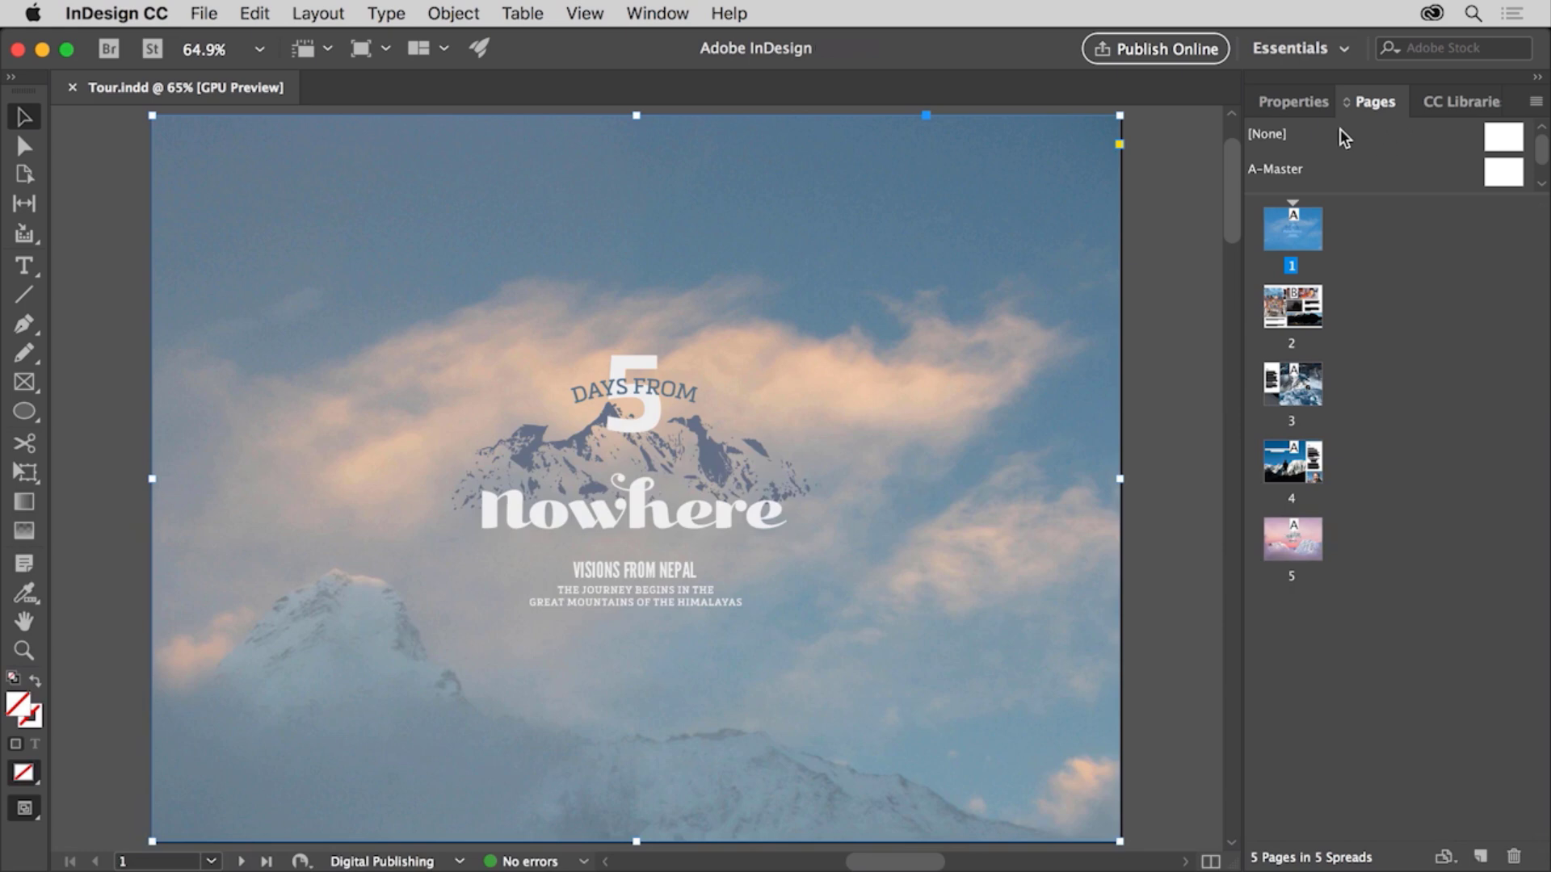
pyautogui.click(1293, 101)
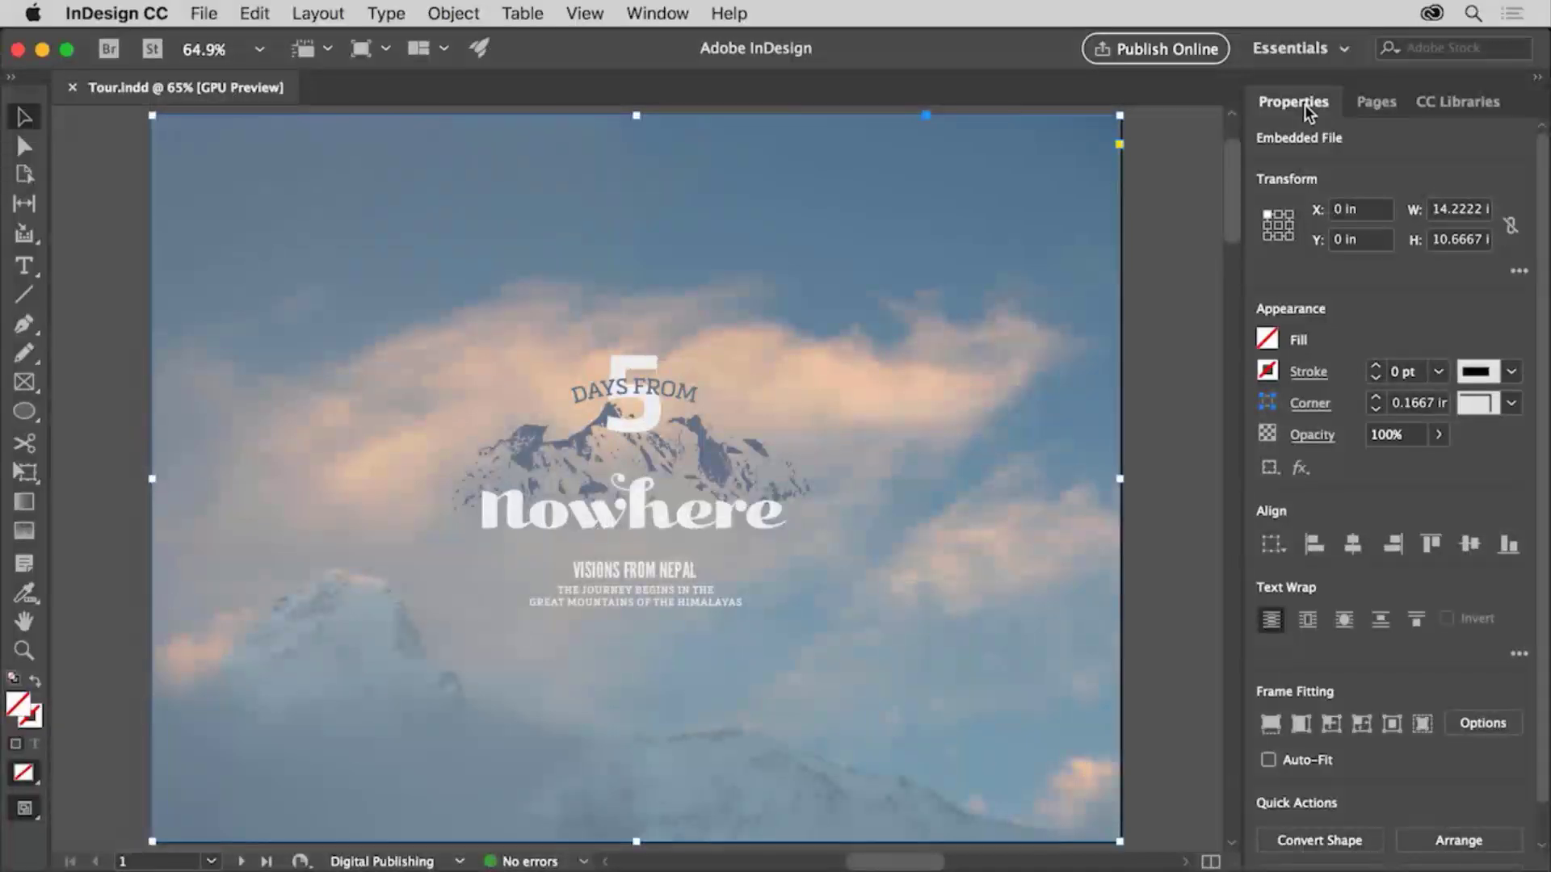
pyautogui.click(1537, 81)
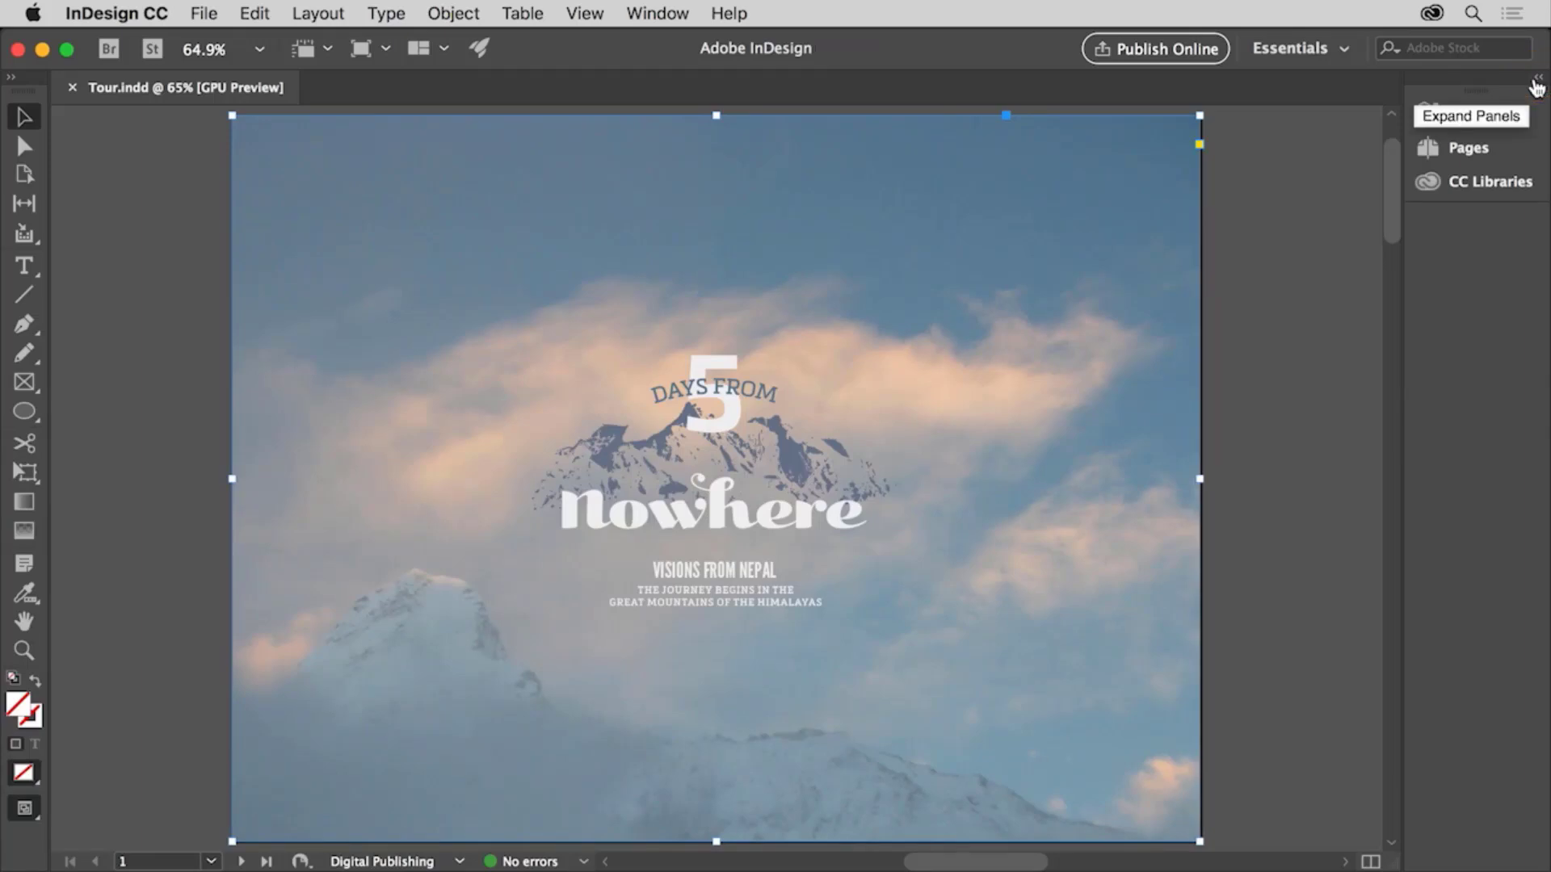
pyautogui.click(1537, 82)
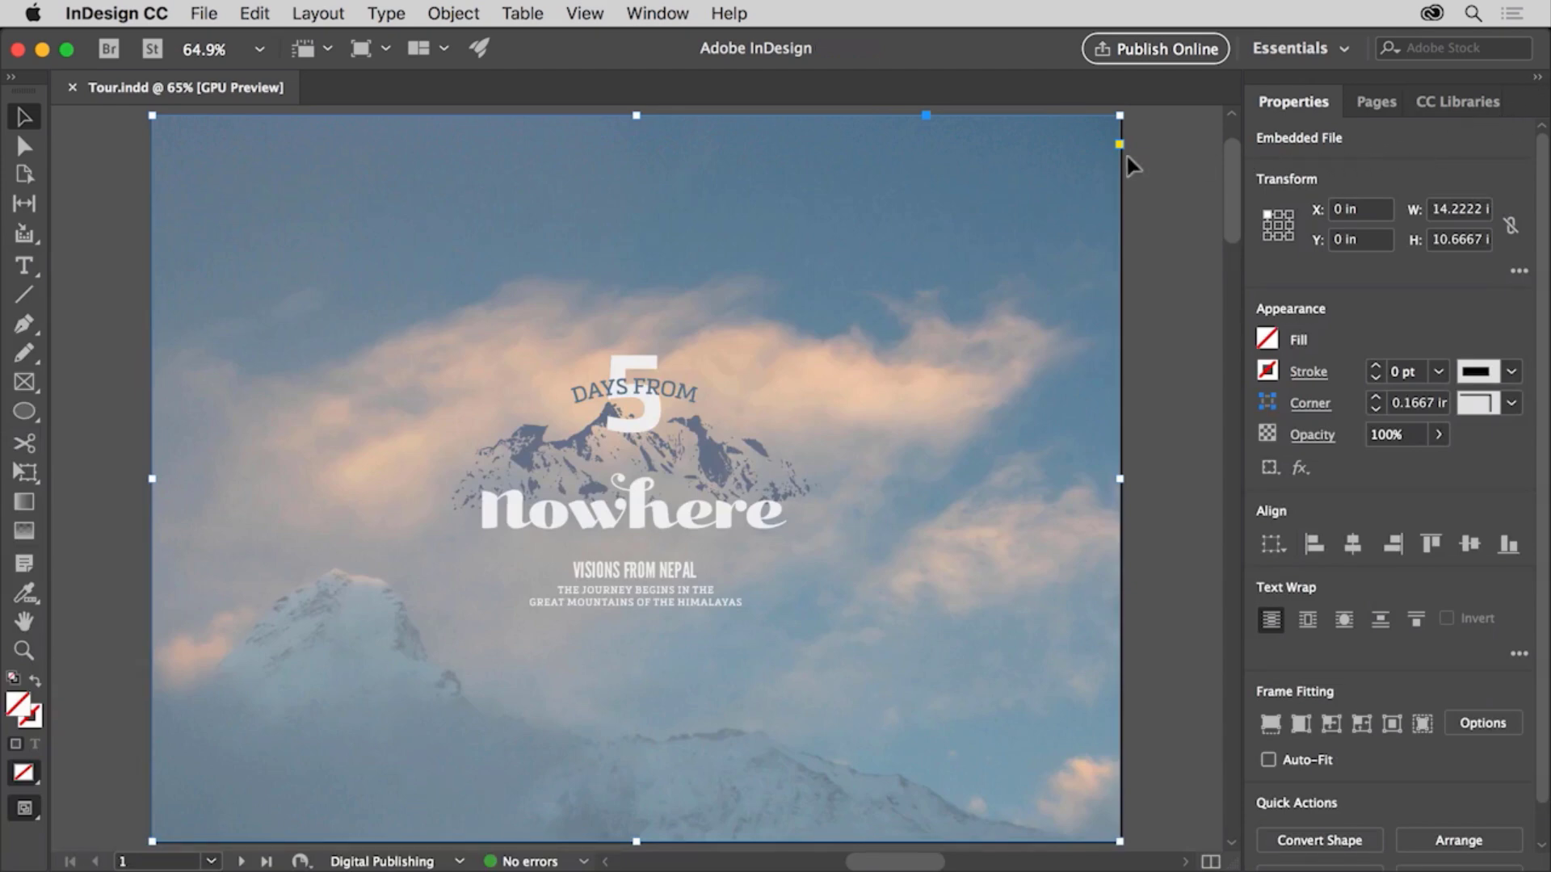
# Open the Text Wrap panel and dock it in the same group as Properties, Pages and CC Libraries
pyautogui.click(658, 14)
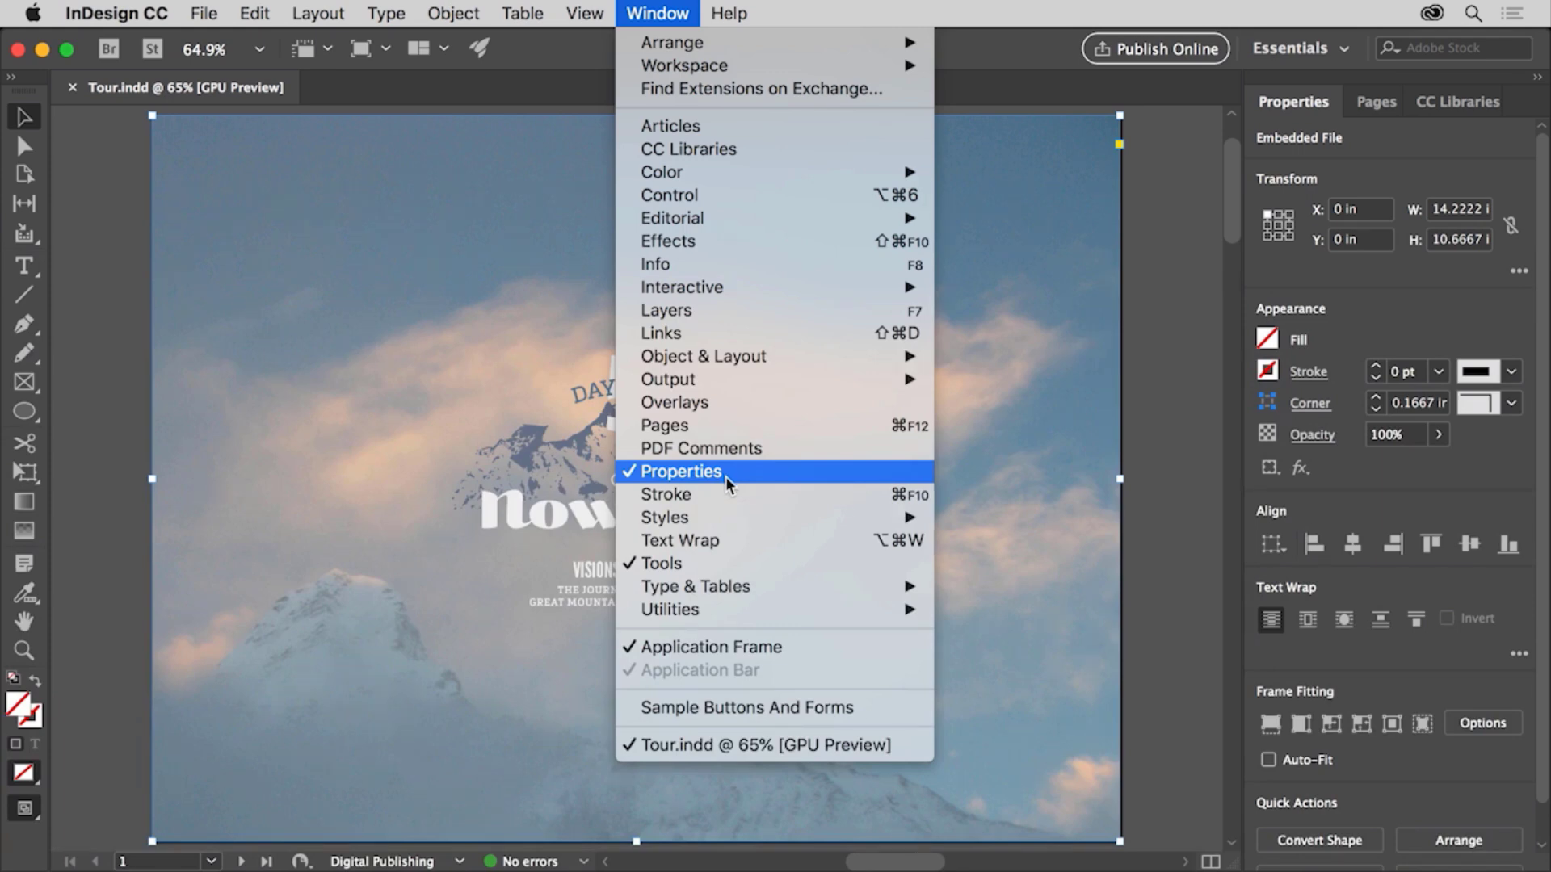
pyautogui.click(726, 539)
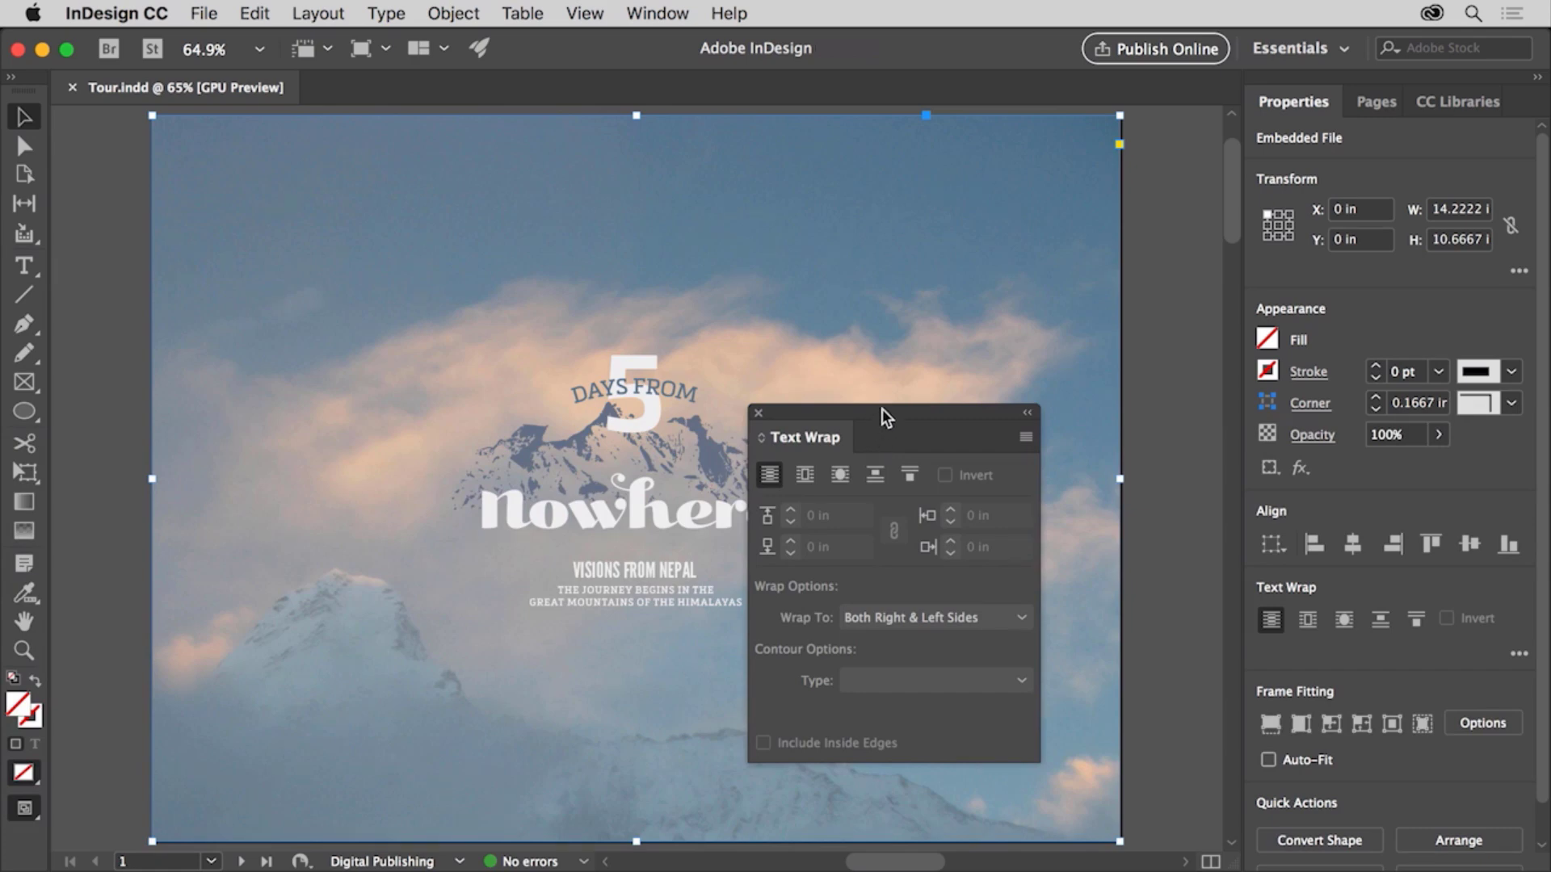
pyautogui.moveTo(882, 409); pyautogui.dragTo(1014, 294)
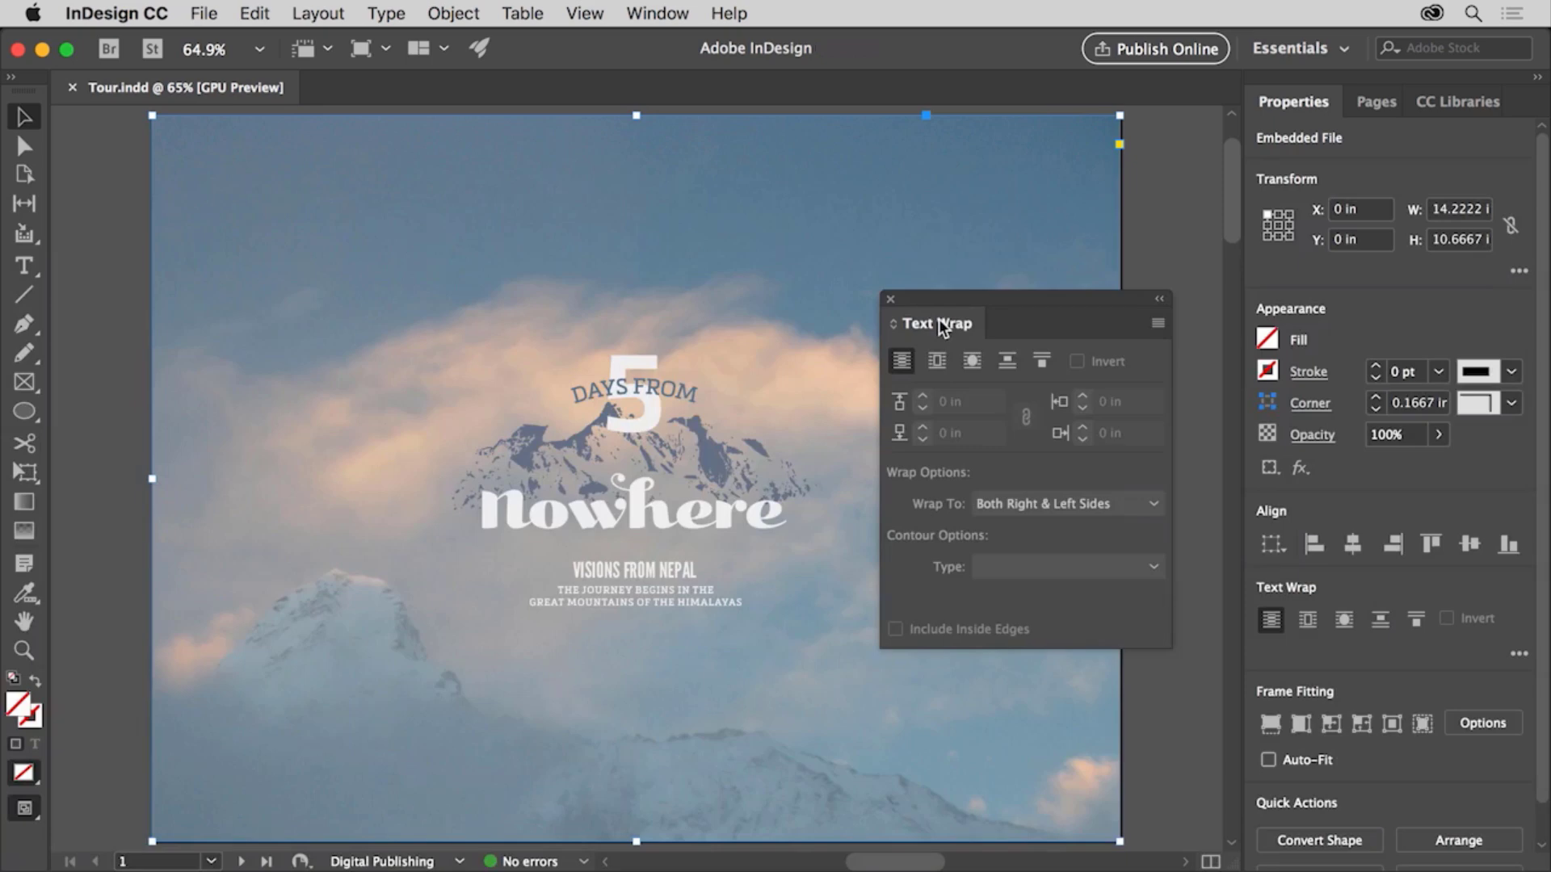
pyautogui.moveTo(939, 318); pyautogui.dragTo(1359, 105)
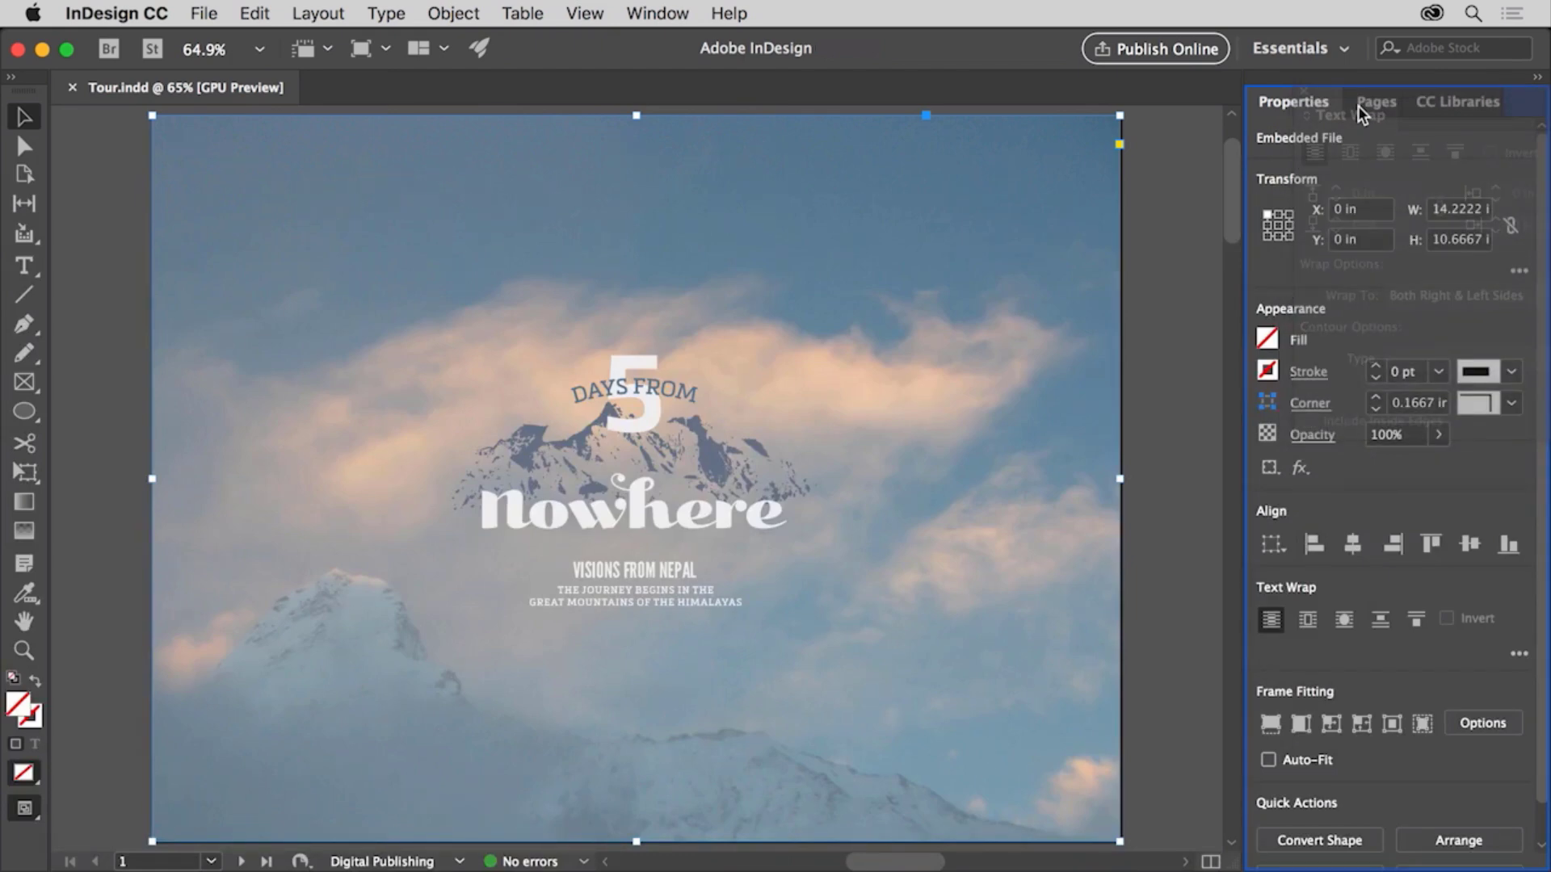
pyautogui.moveTo(1359, 105); pyautogui.dragTo(1358, 105)
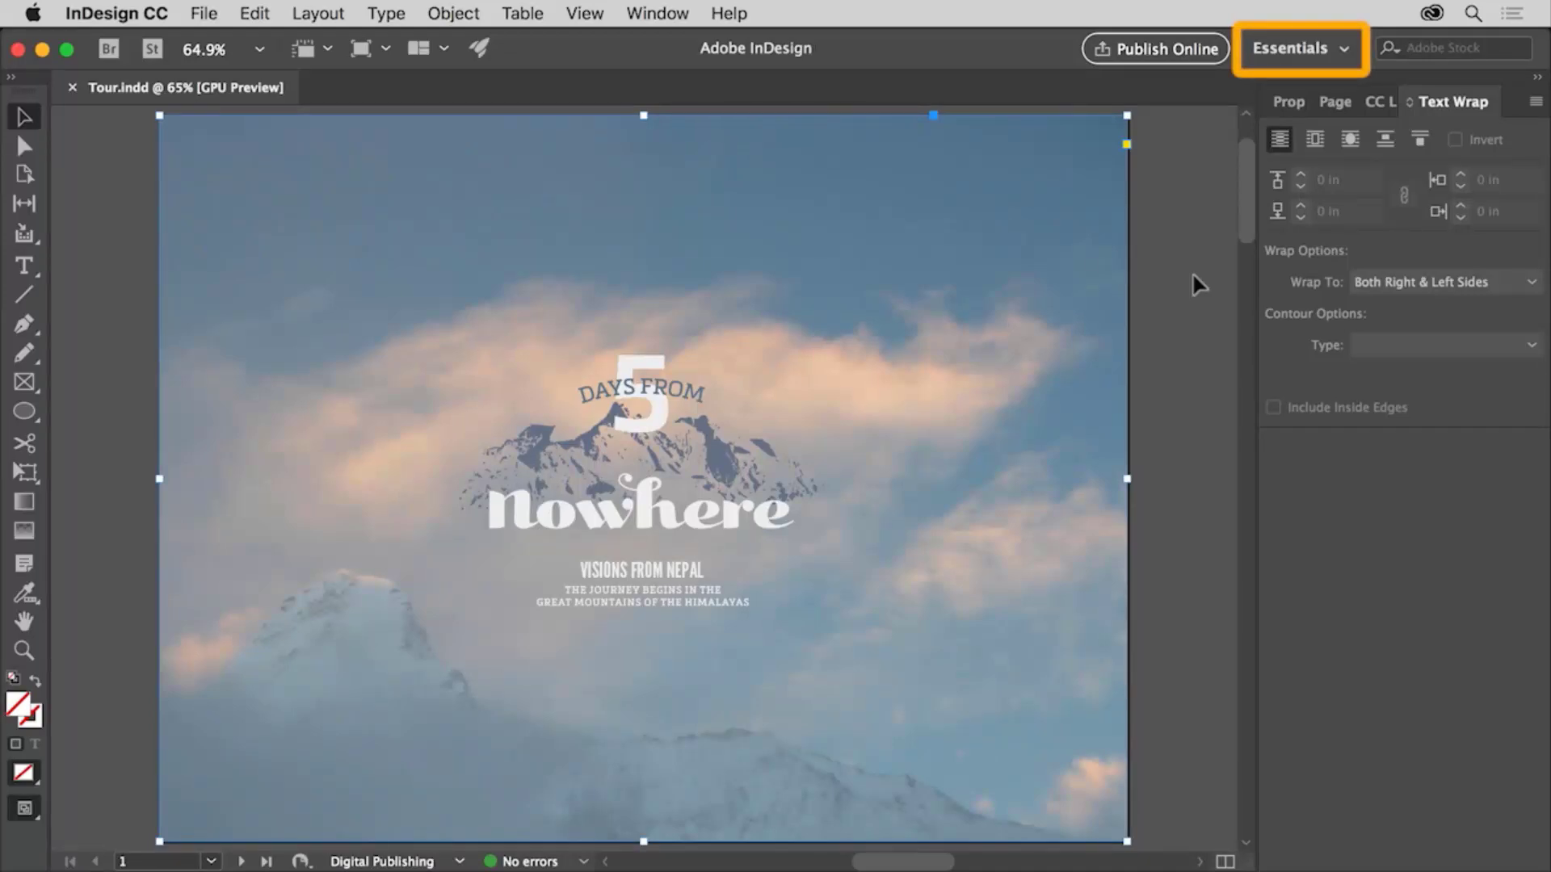
# Reset the Essentials workspace to its default panel arrangement
pyautogui.click(1312, 51)
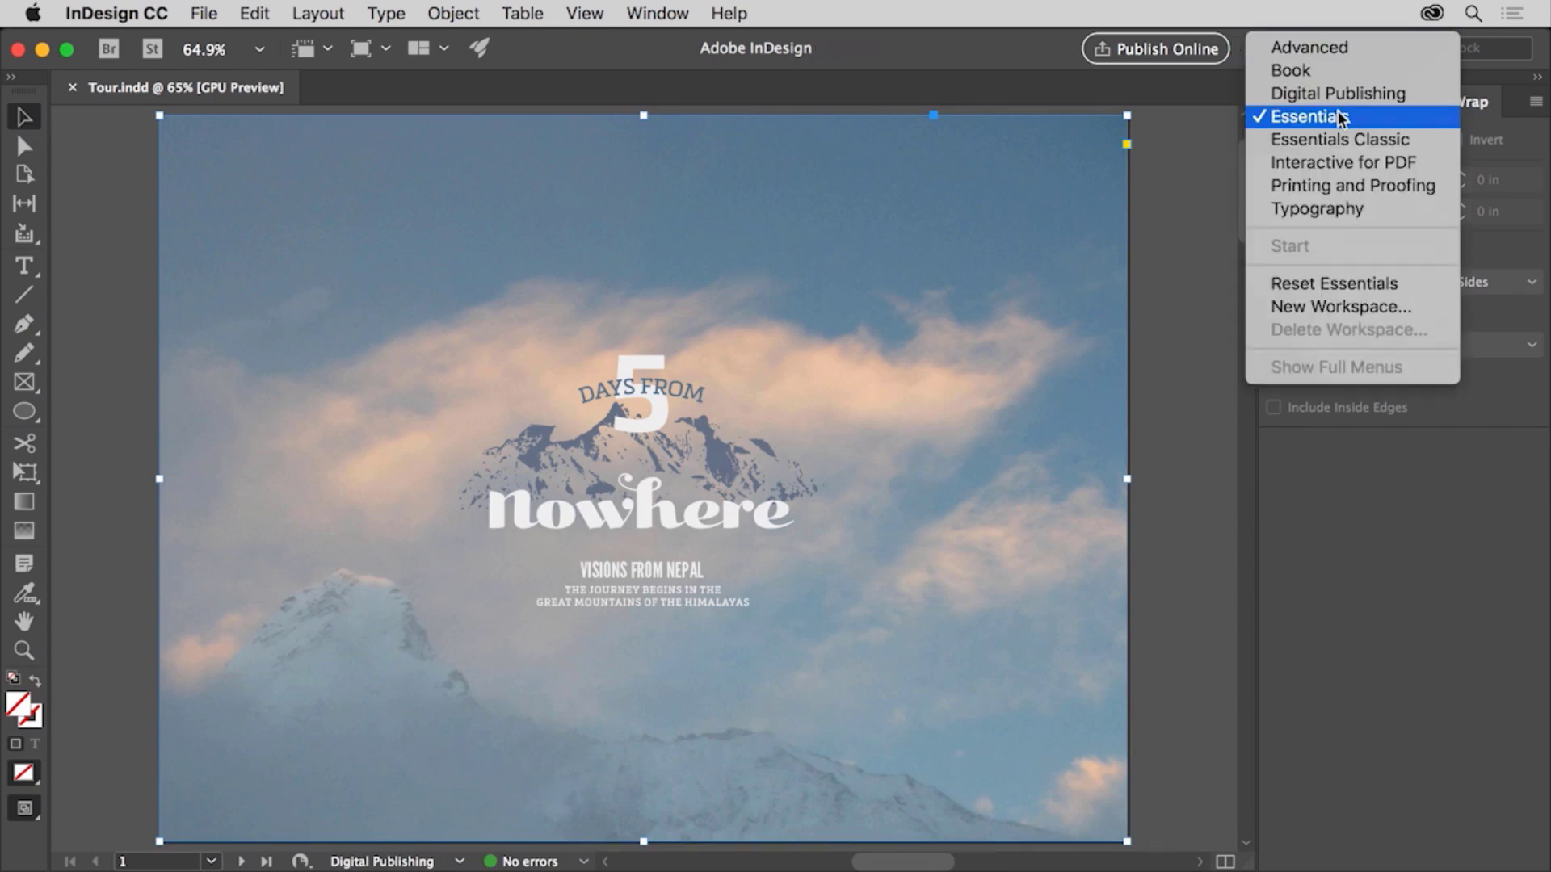
pyautogui.click(1393, 283)
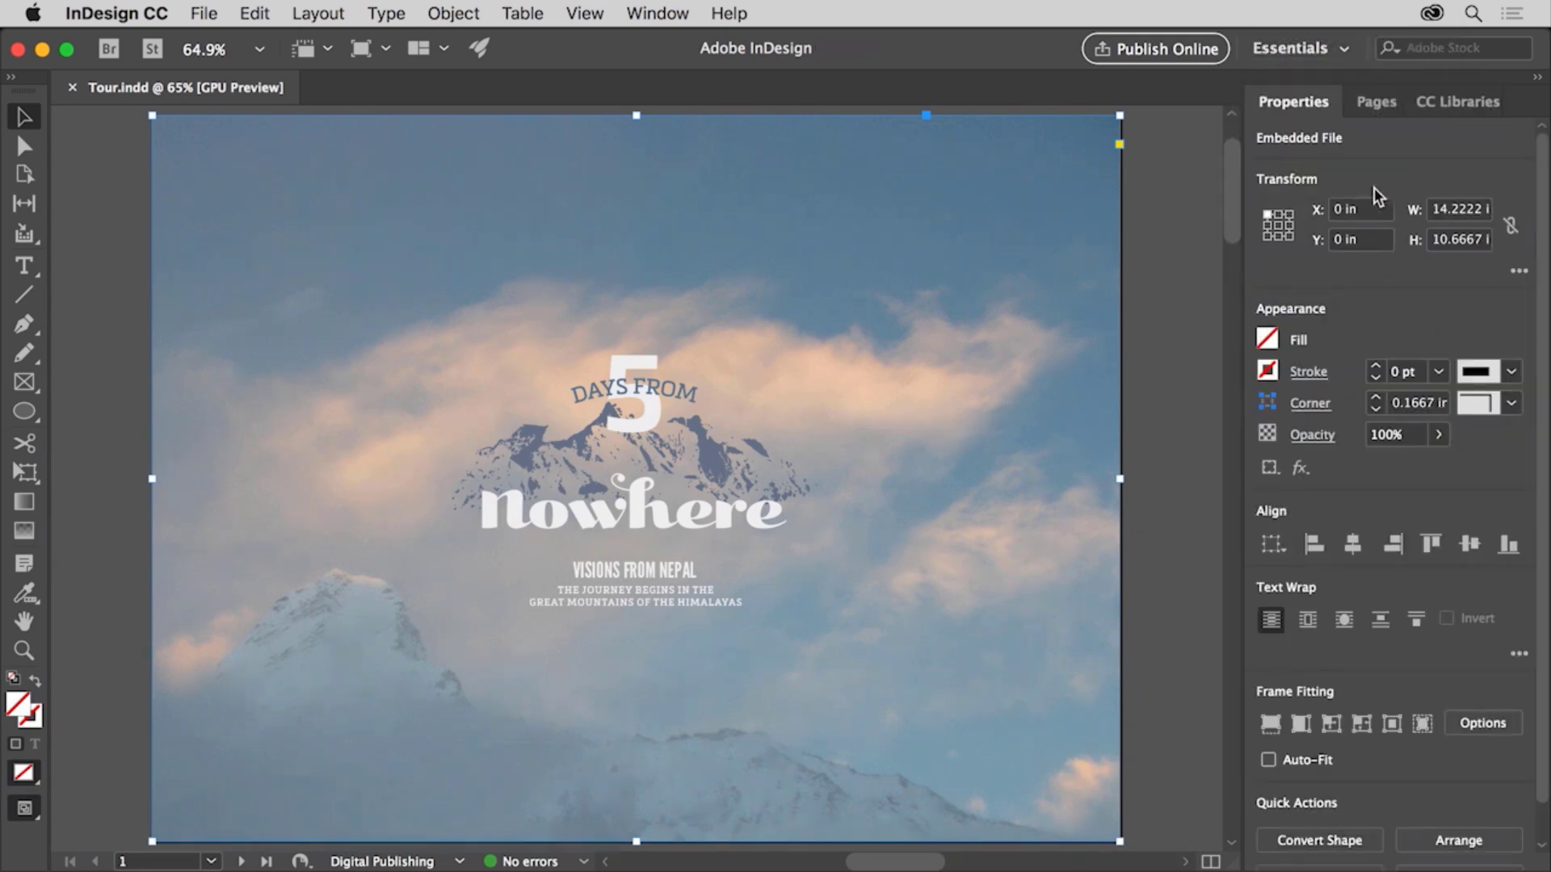
pyautogui.click(1343, 50)
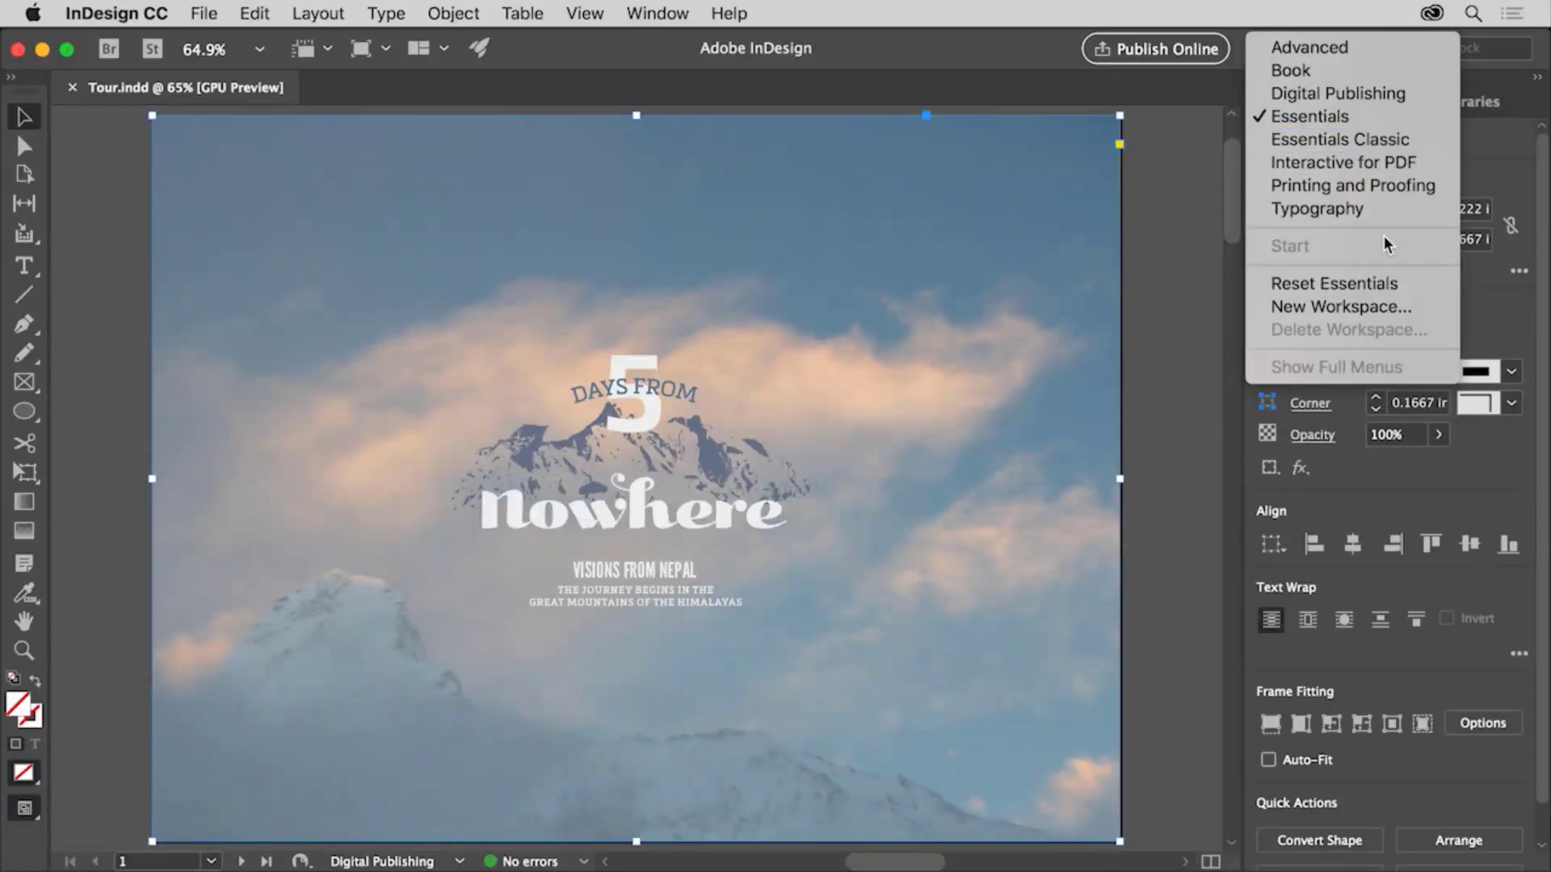
pyautogui.click(1392, 284)
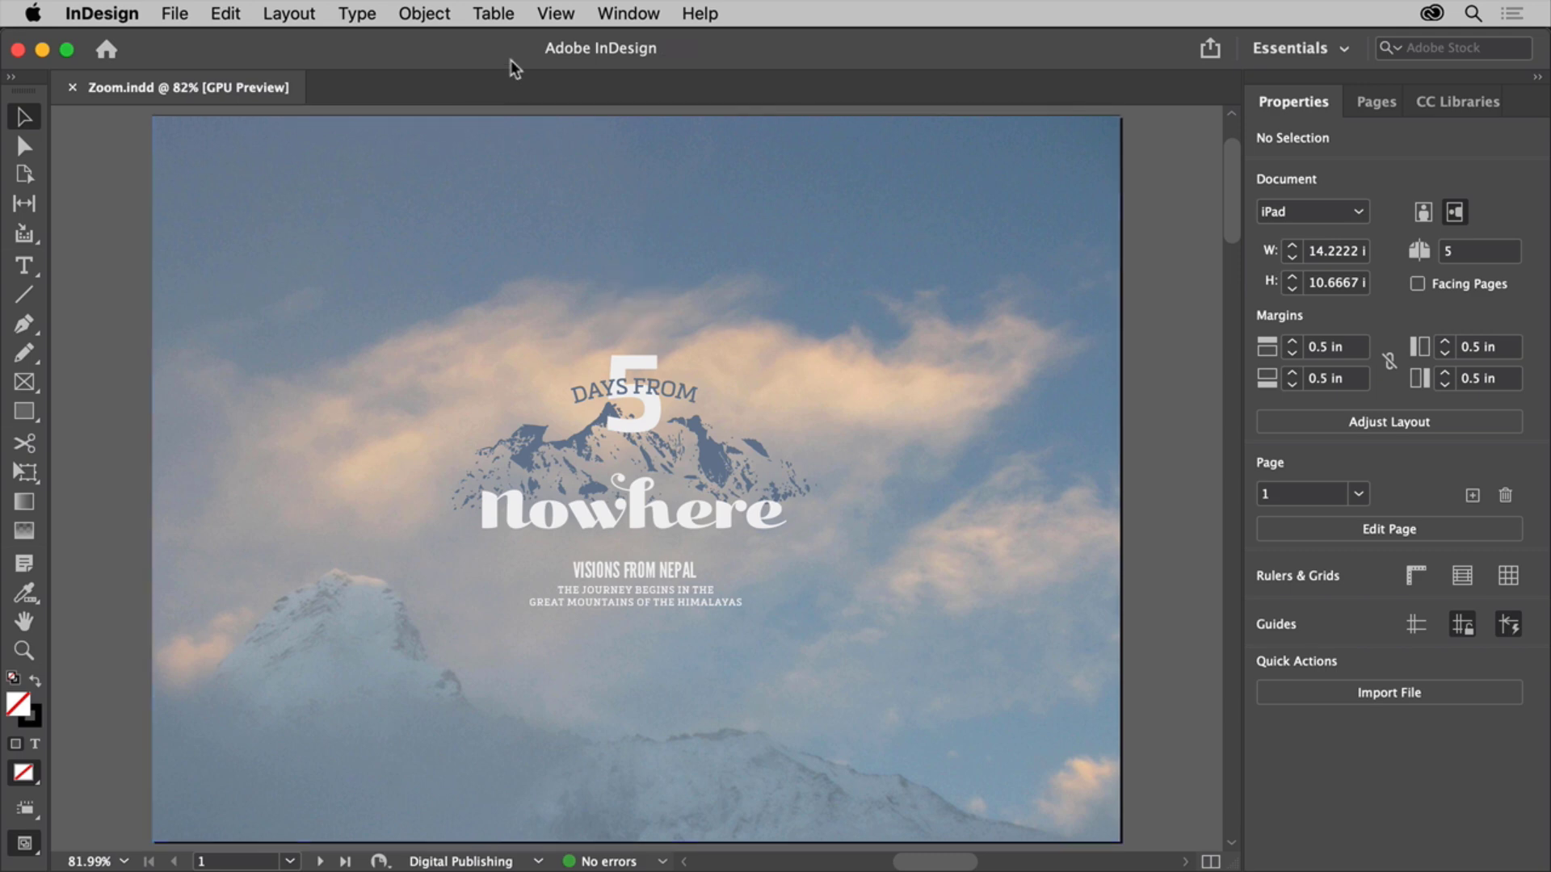
# View page 1 of Zoom.indd fitted in the window and at actual size, ending with the whole page fitted again
pyautogui.click(551, 16)
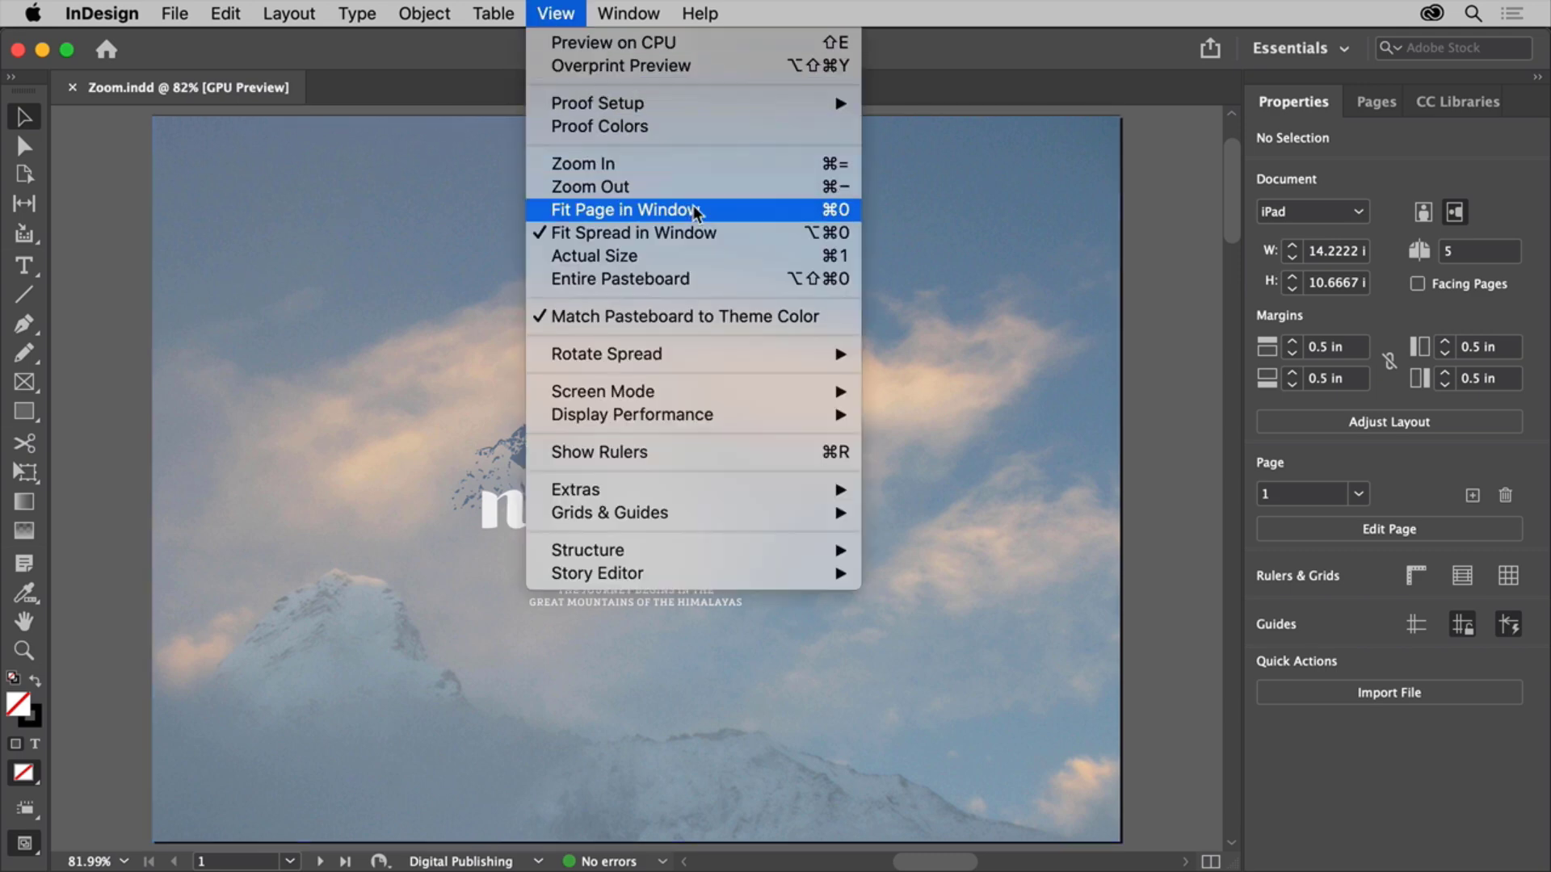
pyautogui.click(726, 214)
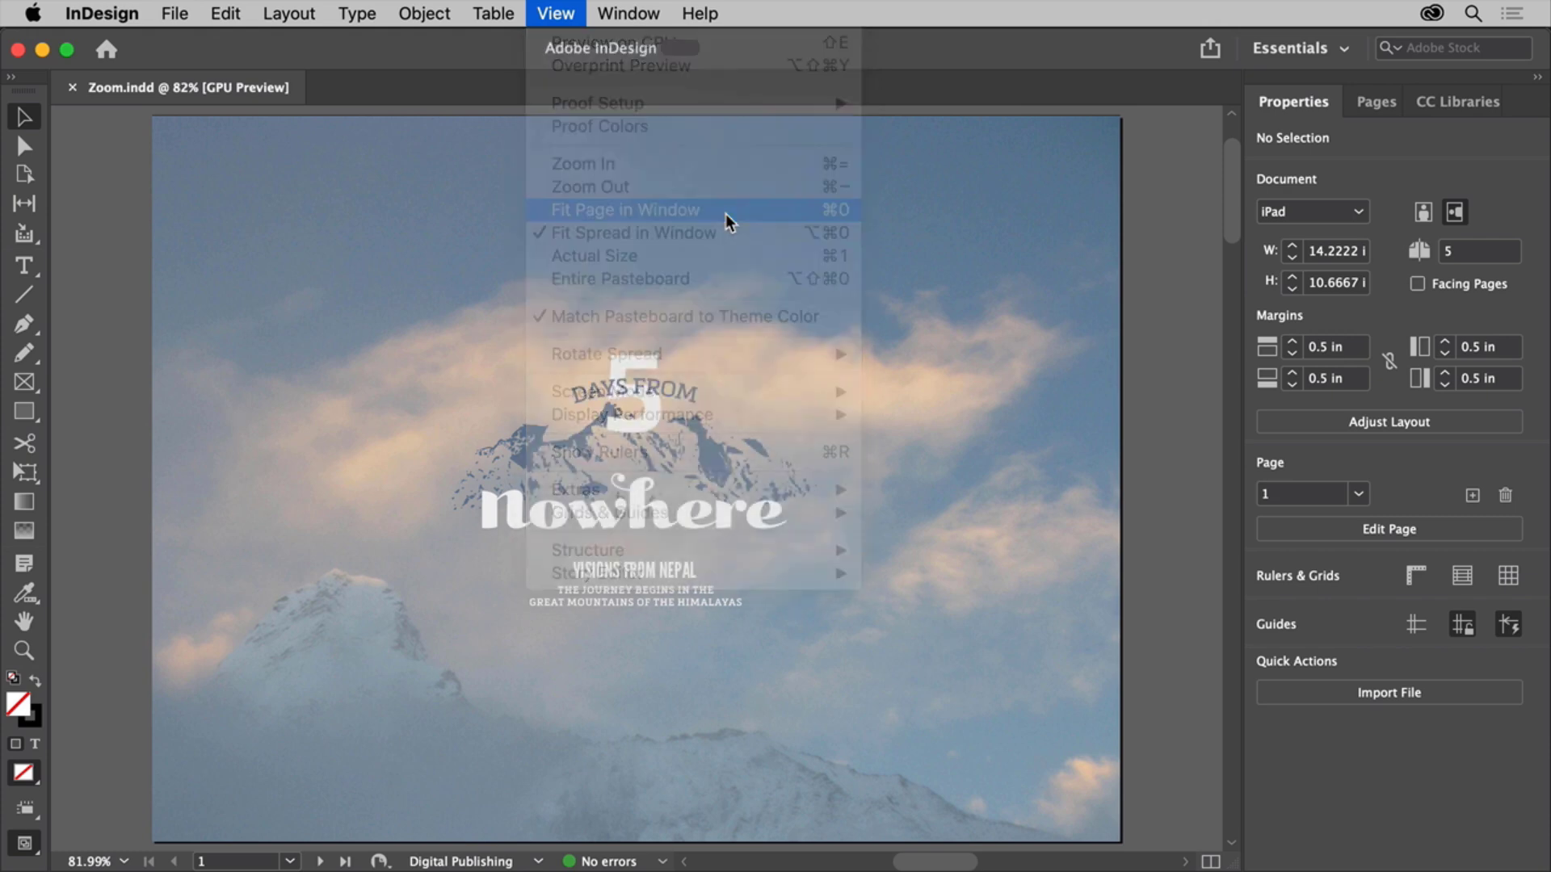
pyautogui.click(579, 16)
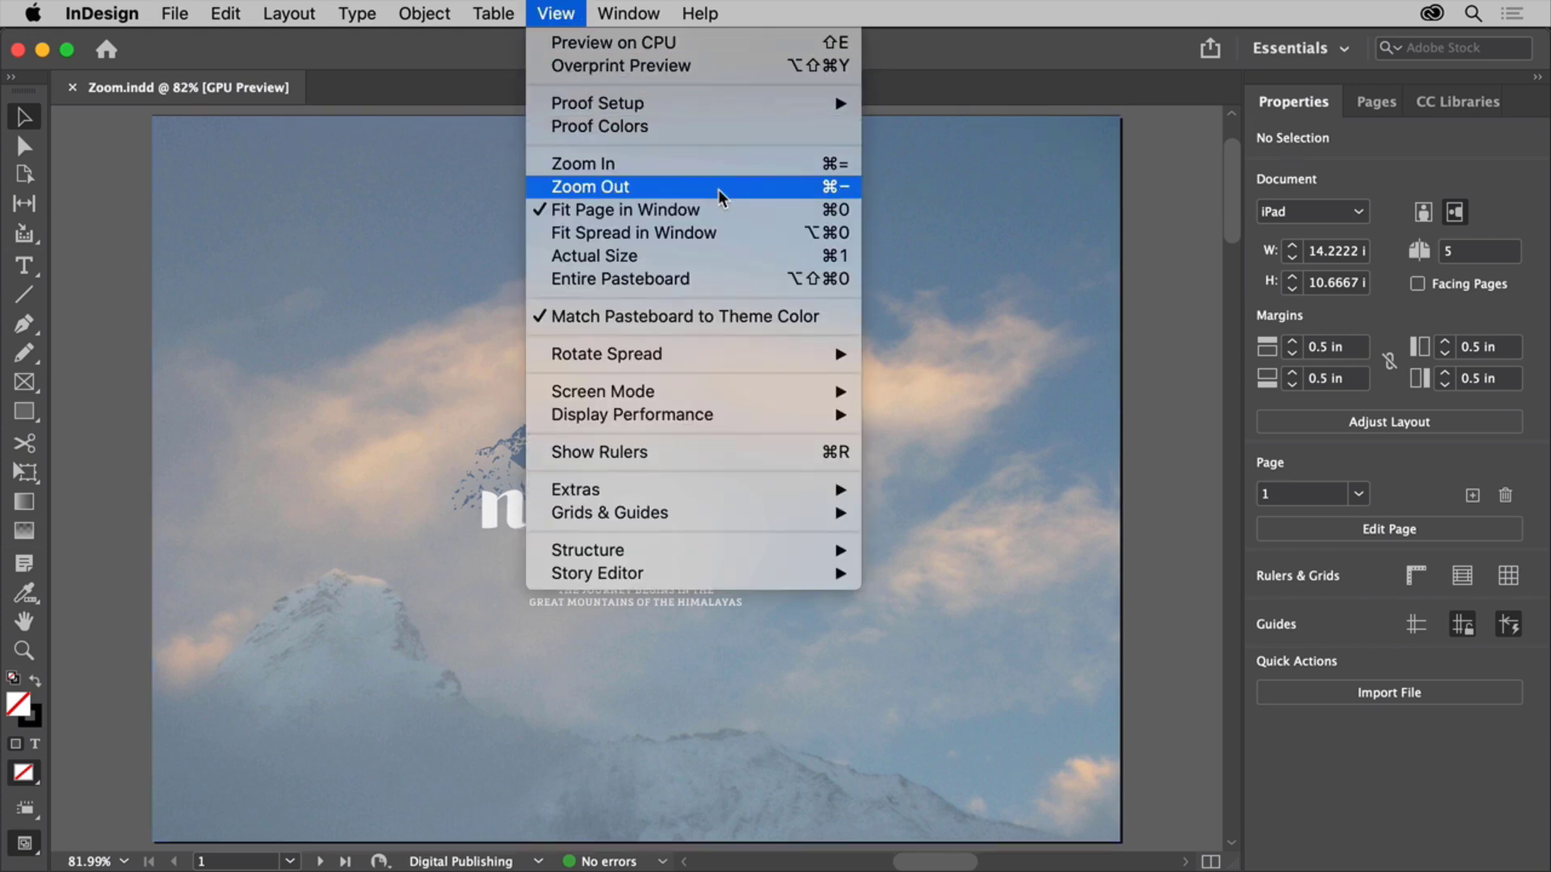
pyautogui.click(733, 255)
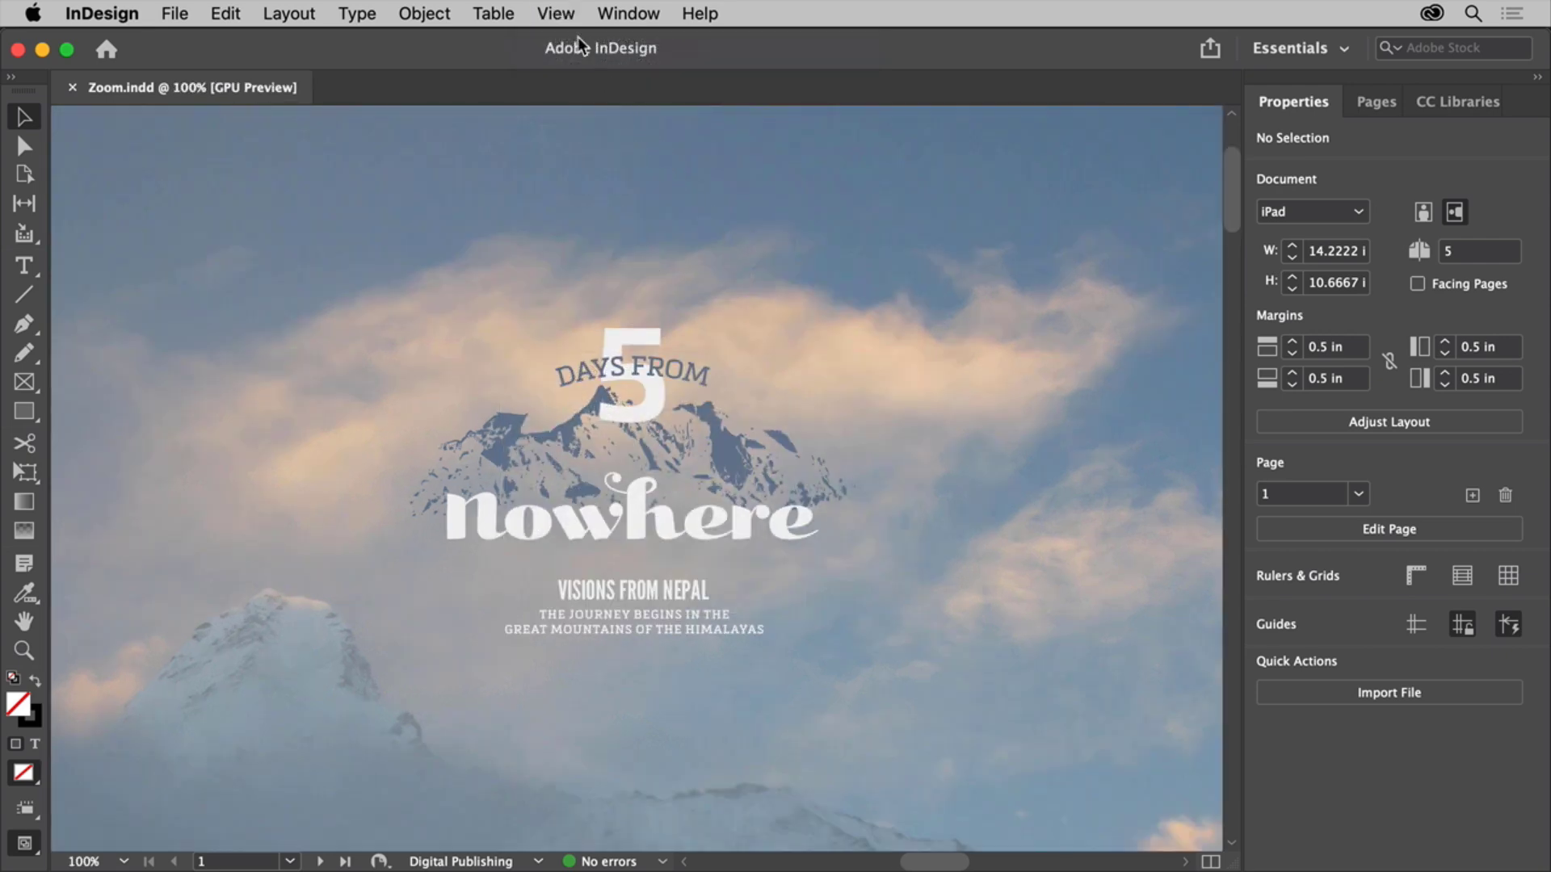
pyautogui.click(556, 13)
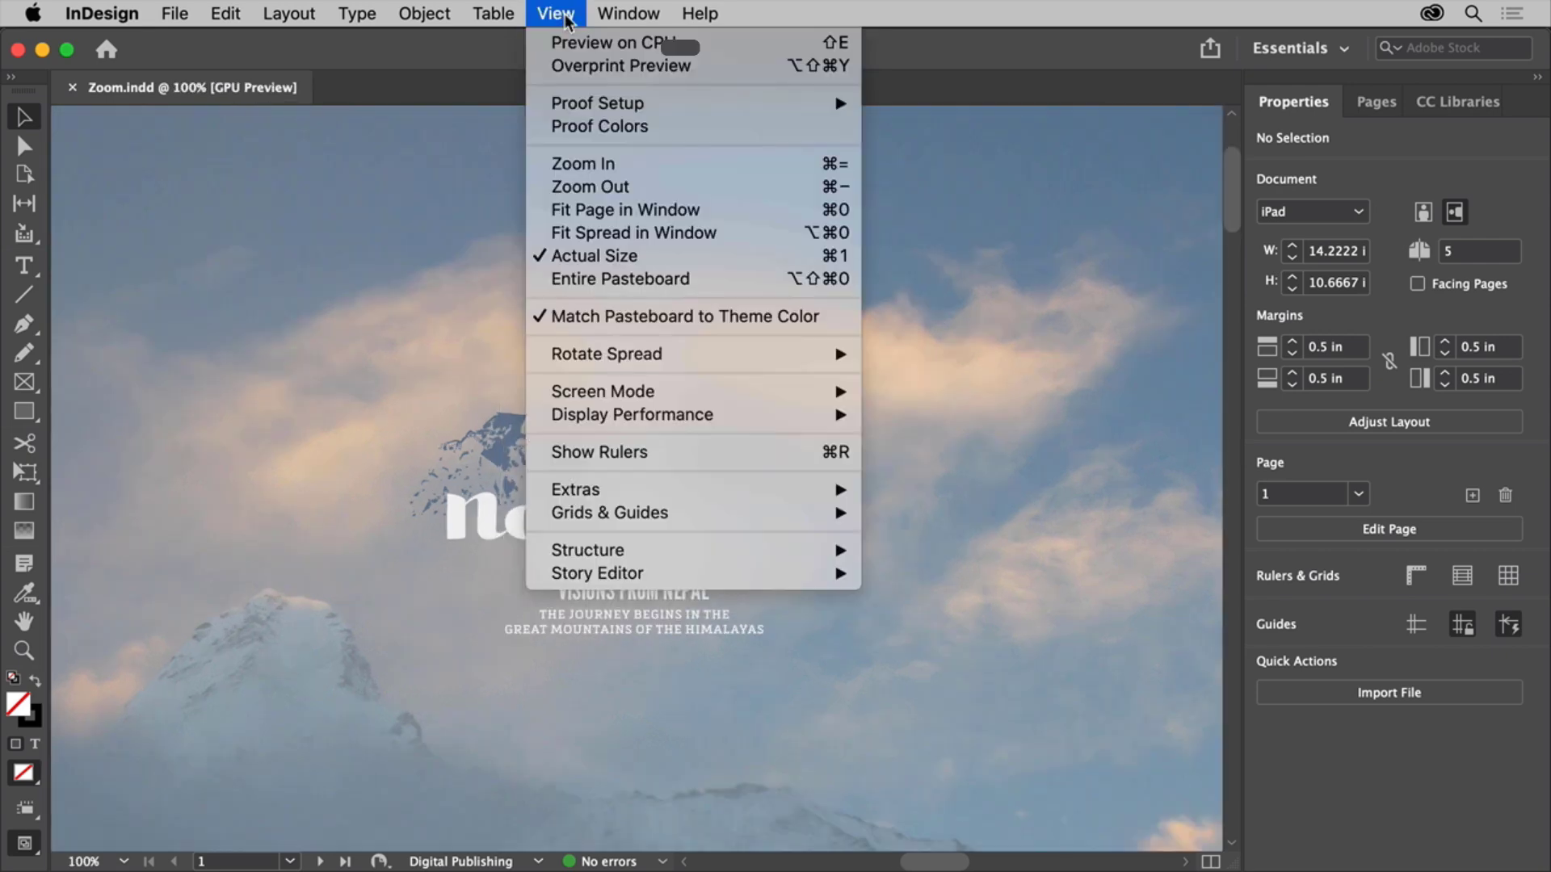
pyautogui.click(714, 210)
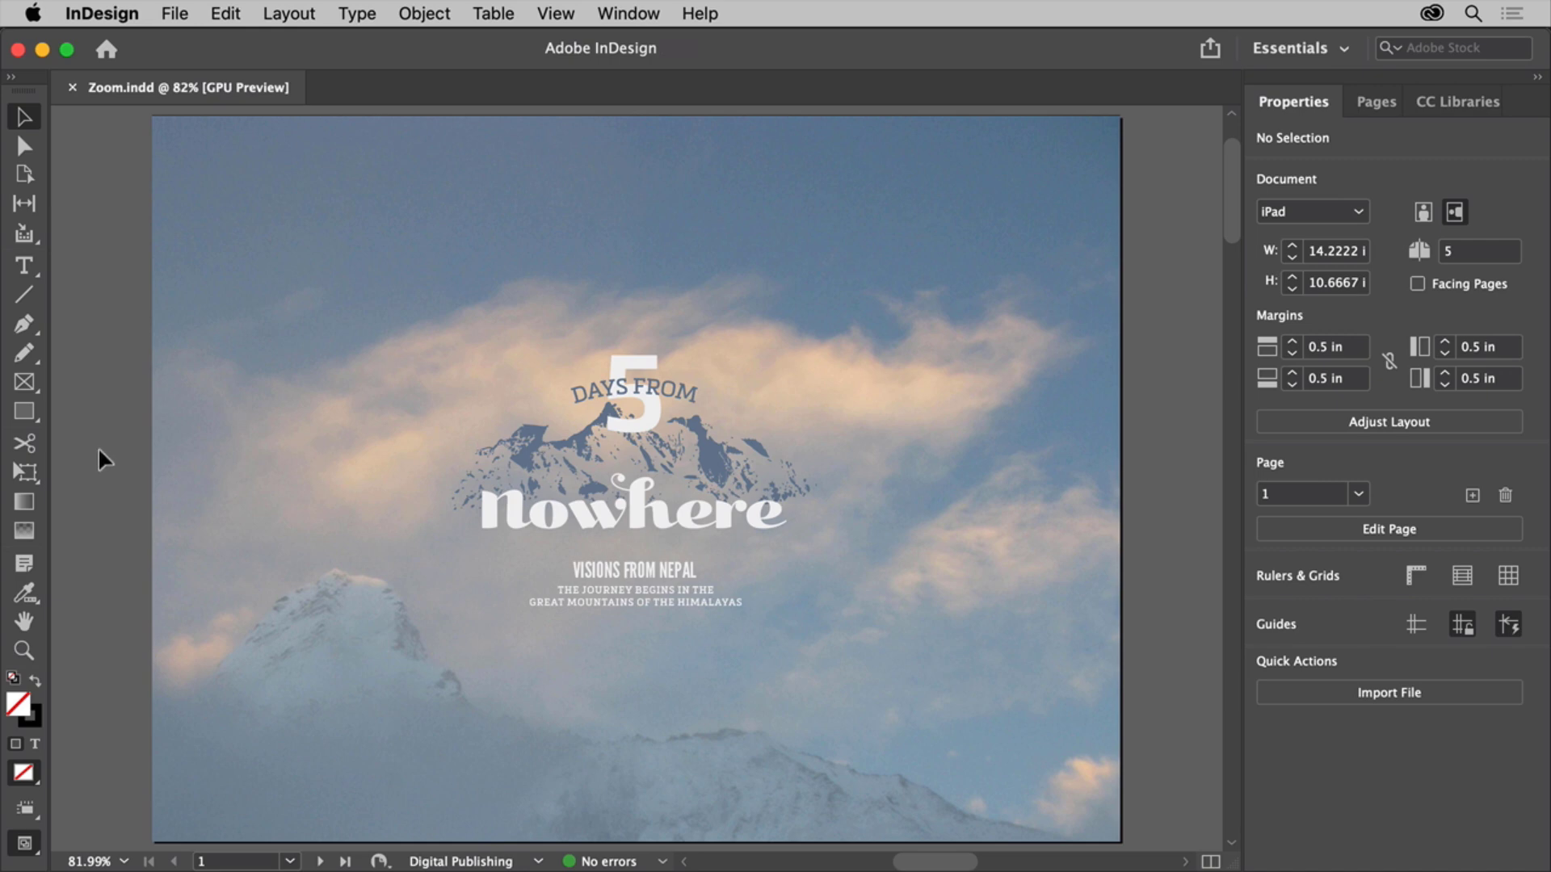
# Magnify the cover title area to 150% with the Zoom tool, and zoom back out to 75%
pyautogui.click(24, 650)
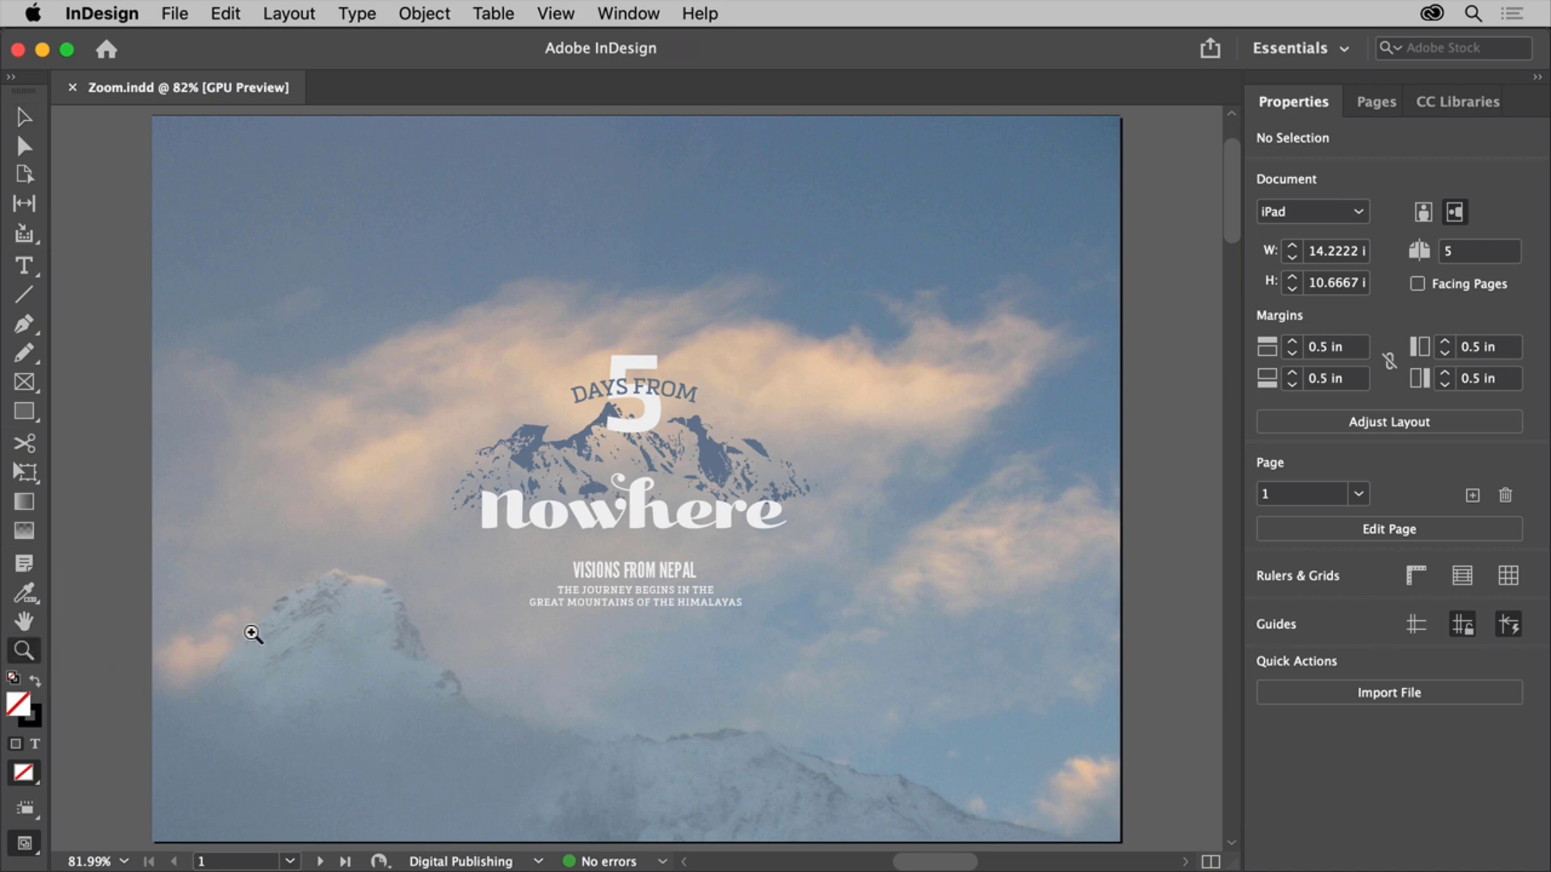
pyautogui.click(613, 474)
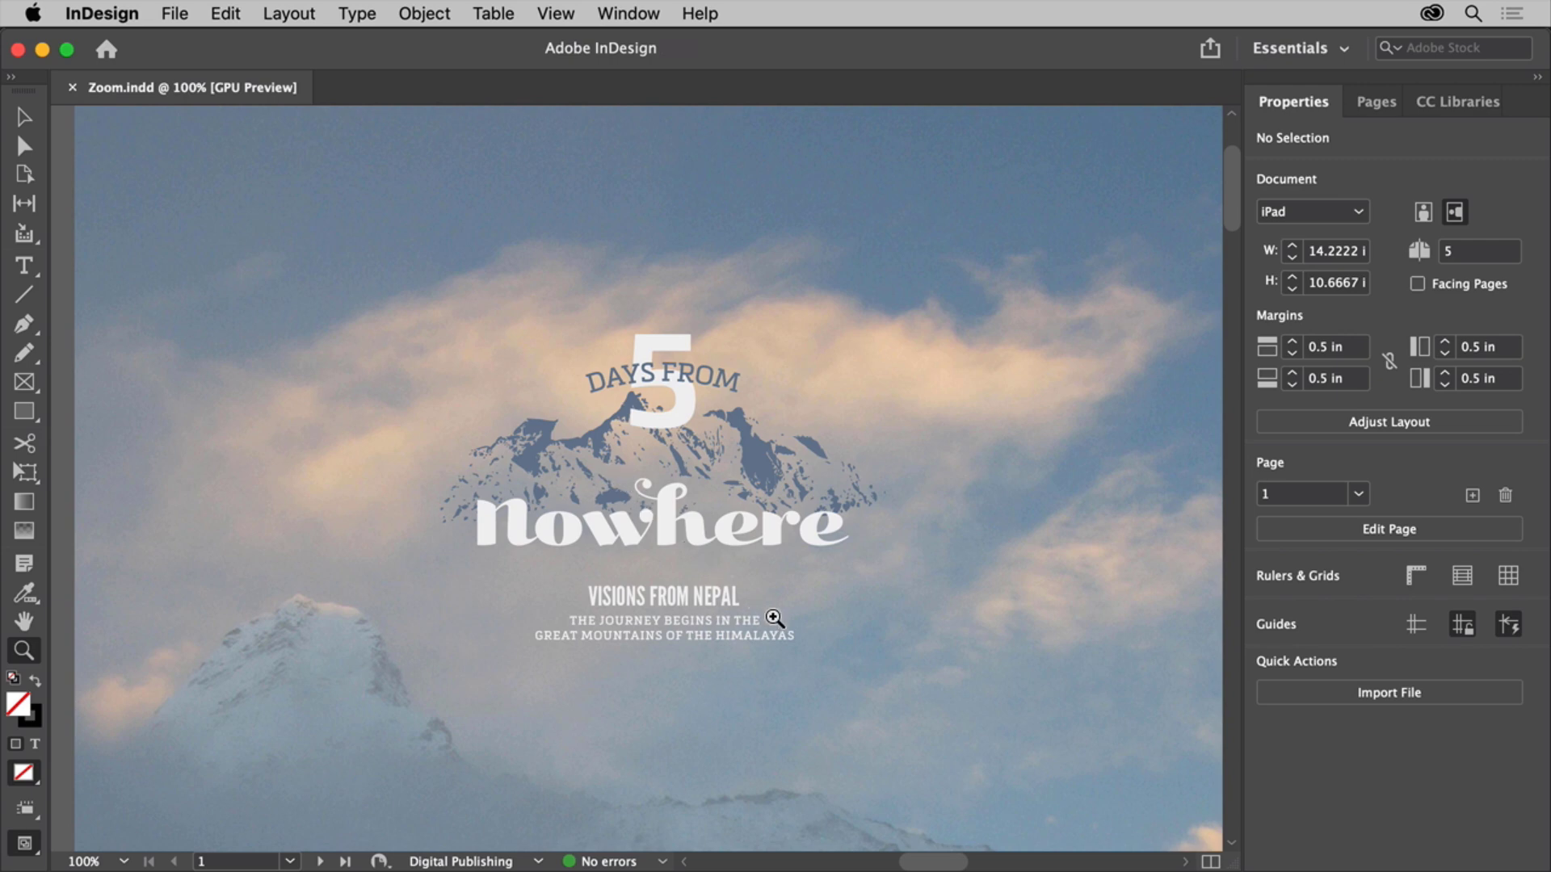
pyautogui.click(838, 667)
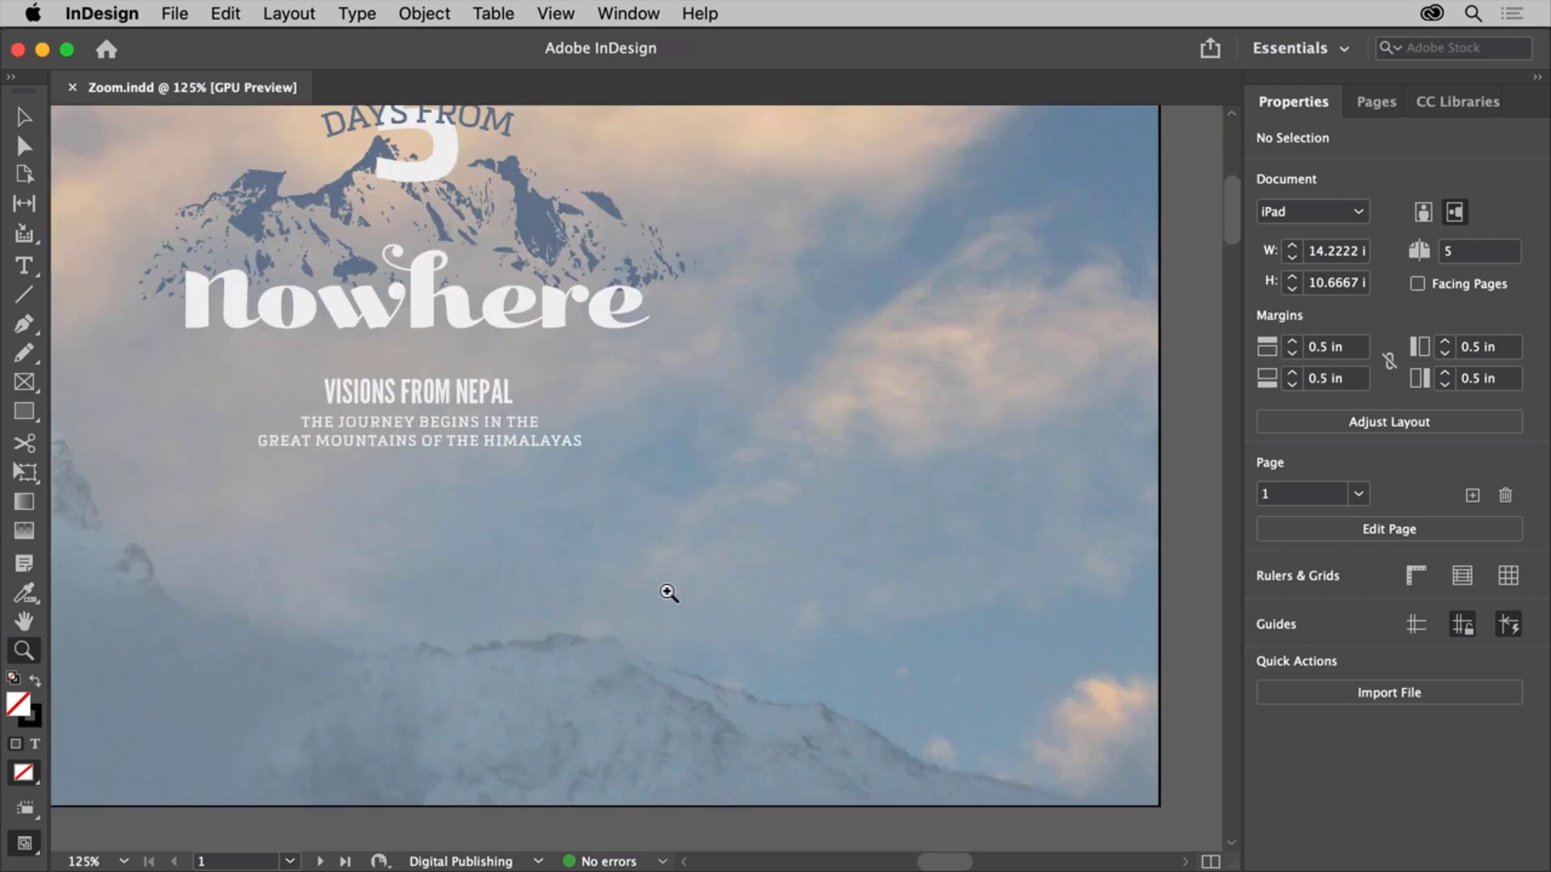
pyautogui.click(455, 436)
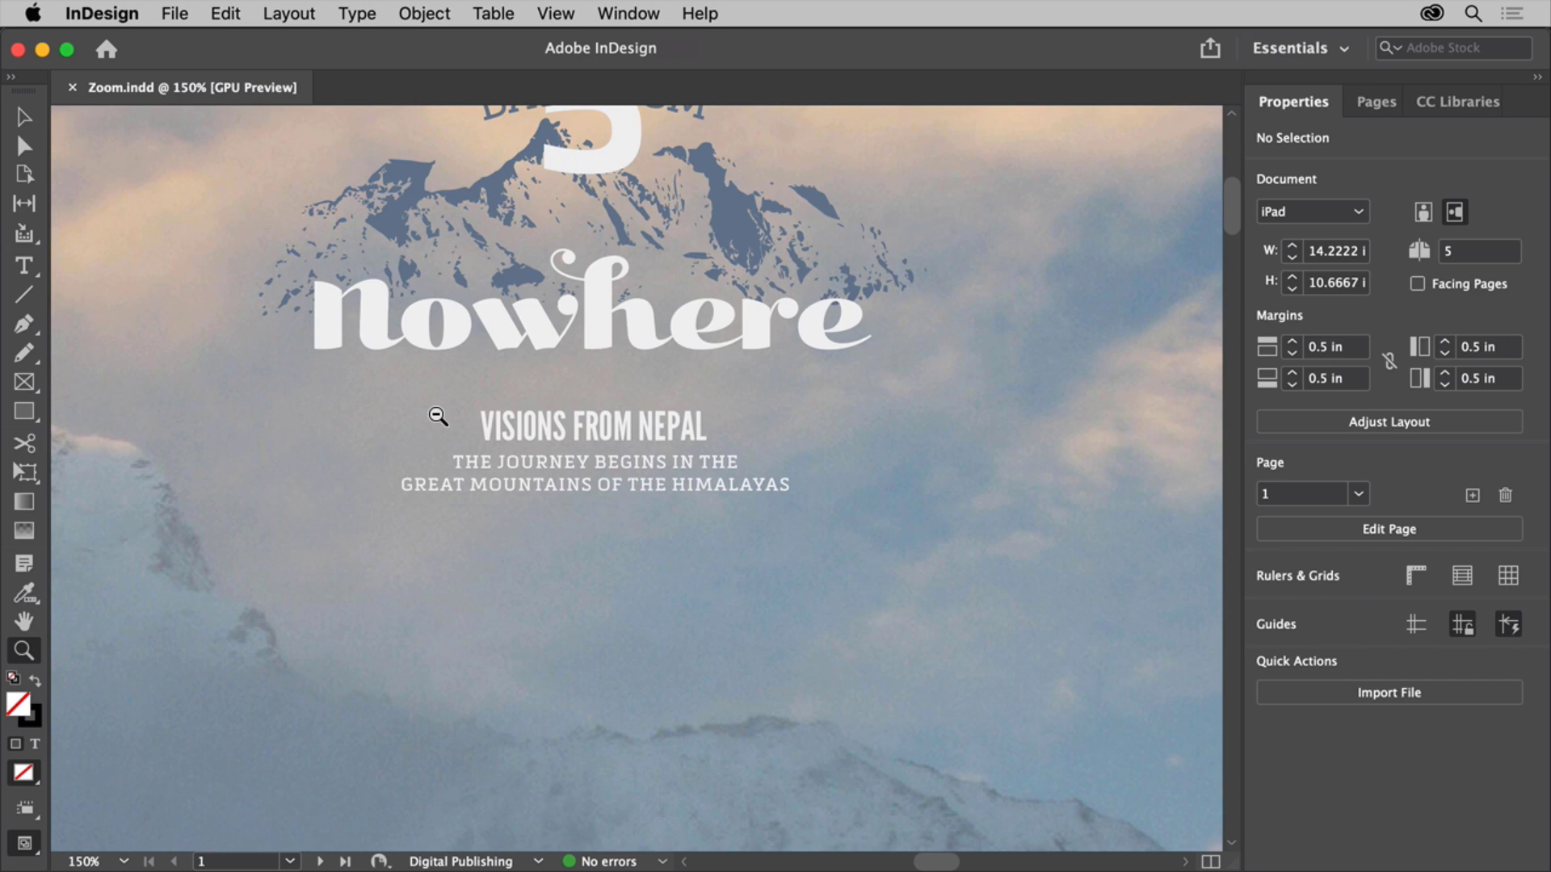
pyautogui.keyDown('alt'); pyautogui.click(437, 416); pyautogui.keyUp('alt')
pyautogui.keyDown('alt'); pyautogui.click(709, 418); pyautogui.keyUp('alt')
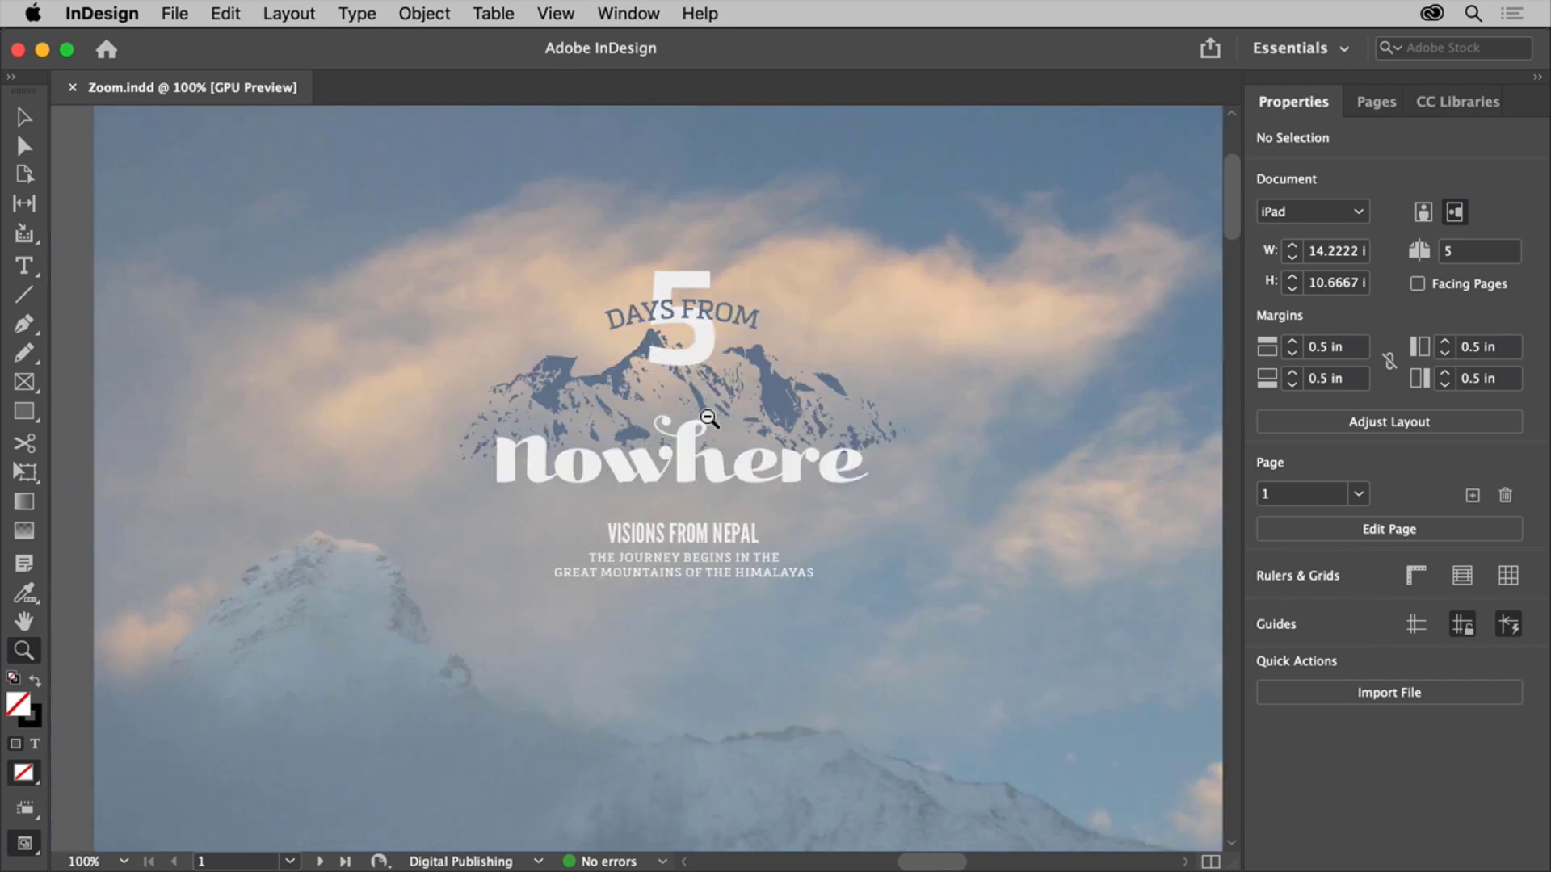
pyautogui.keyDown('alt'); pyautogui.click(710, 482); pyautogui.keyUp('alt')
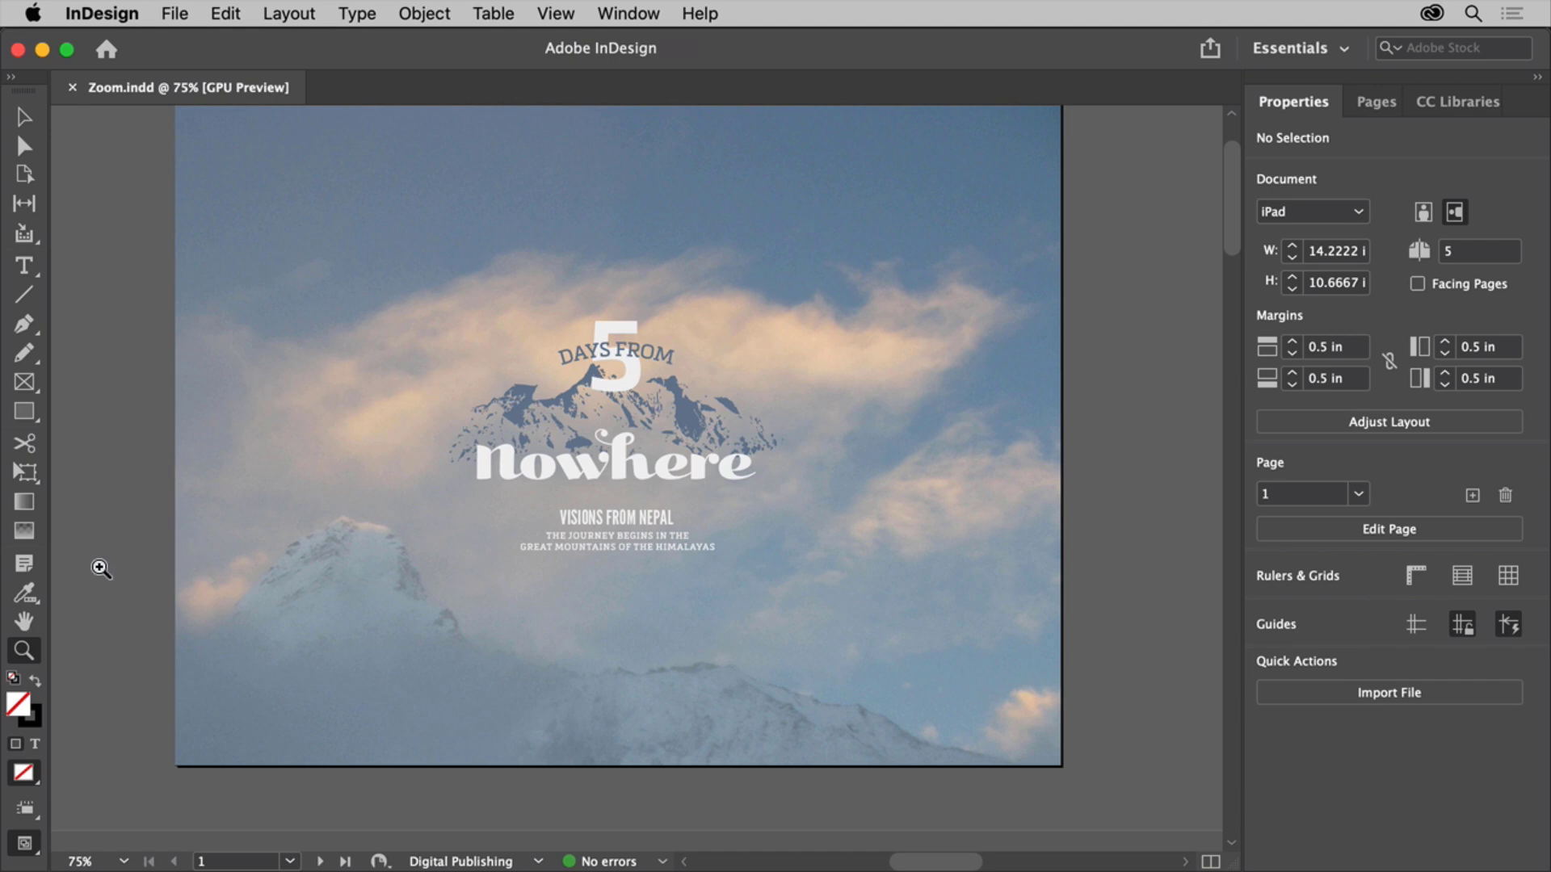
# Pan from the cover down to page 2 with the Hand tool
pyautogui.click(25, 624)
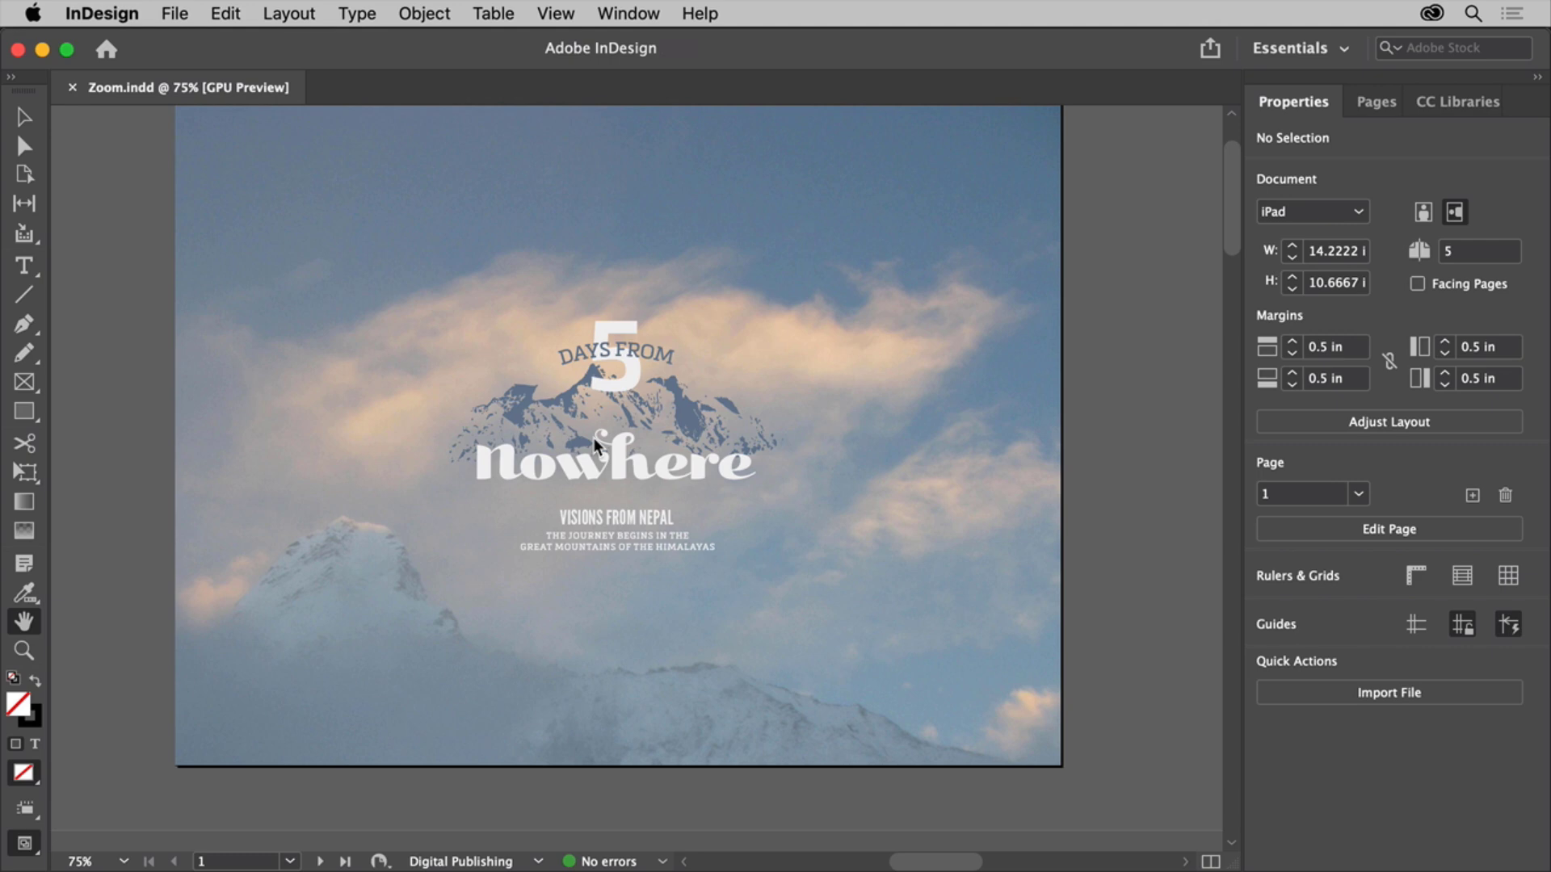
pyautogui.moveTo(593, 438); pyautogui.dragTo(570, 178)
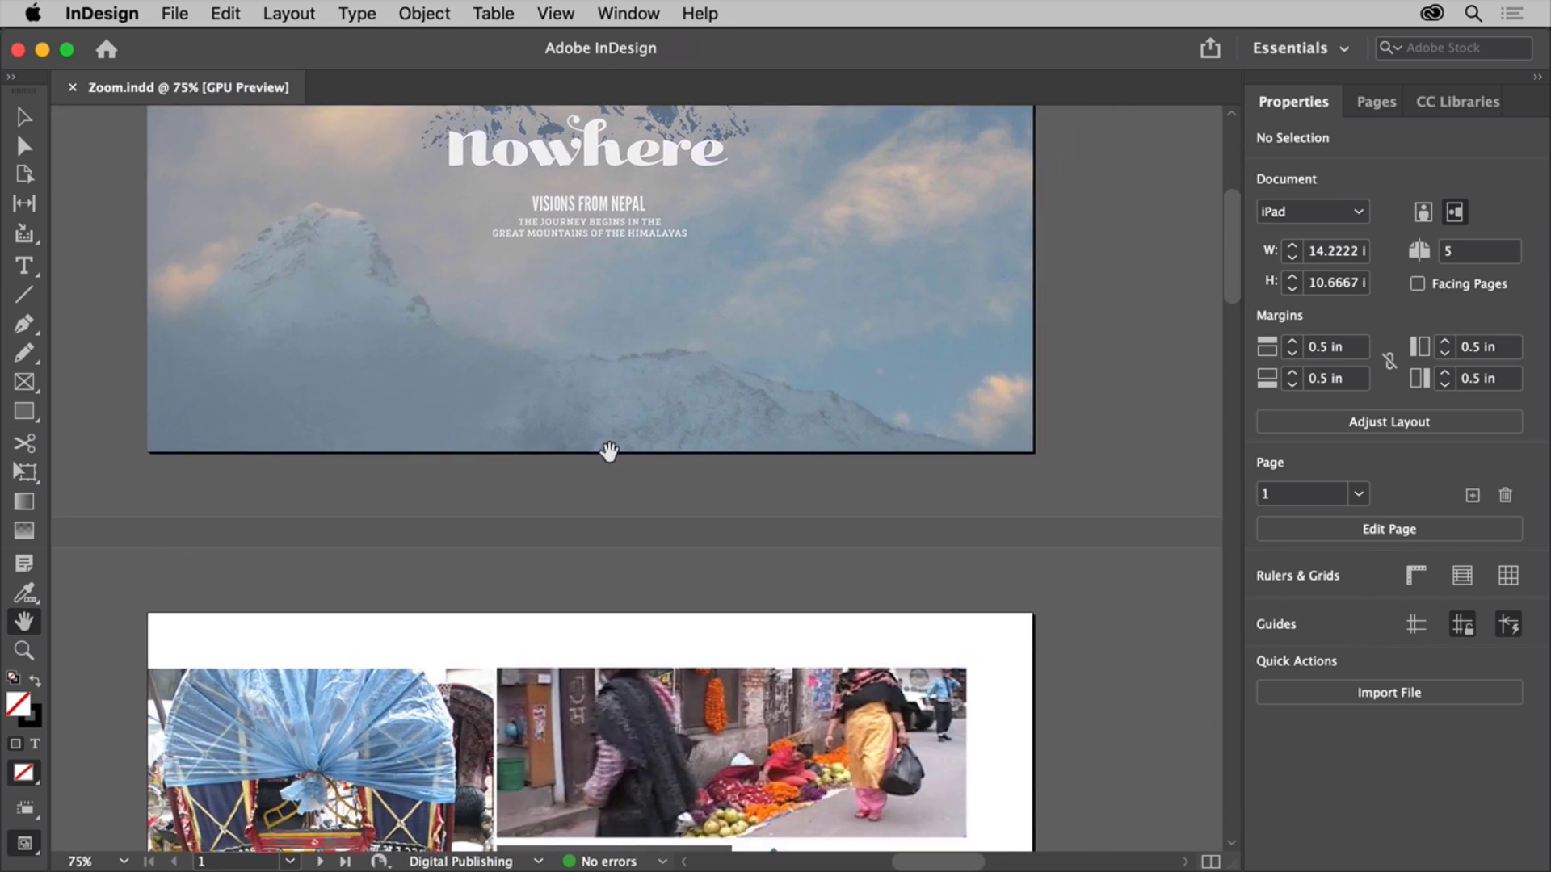
pyautogui.moveTo(608, 450); pyautogui.dragTo(616, 90)
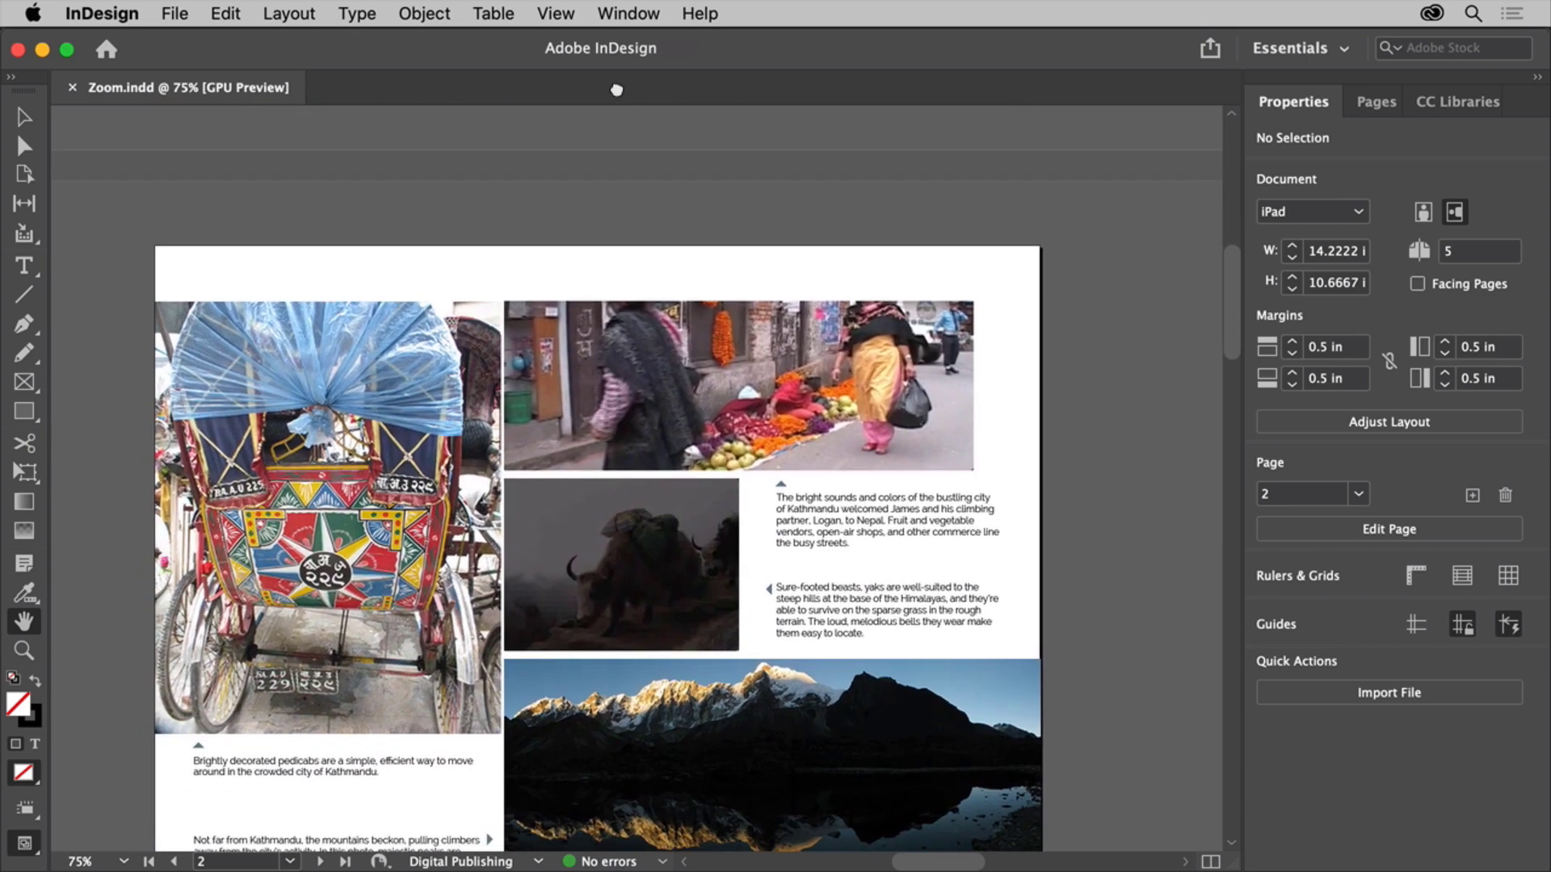
# Pan page 2 slightly upward with the Hand tool and fit the whole page in the window
pyautogui.moveTo(614, 479); pyautogui.dragTo(624, 410)
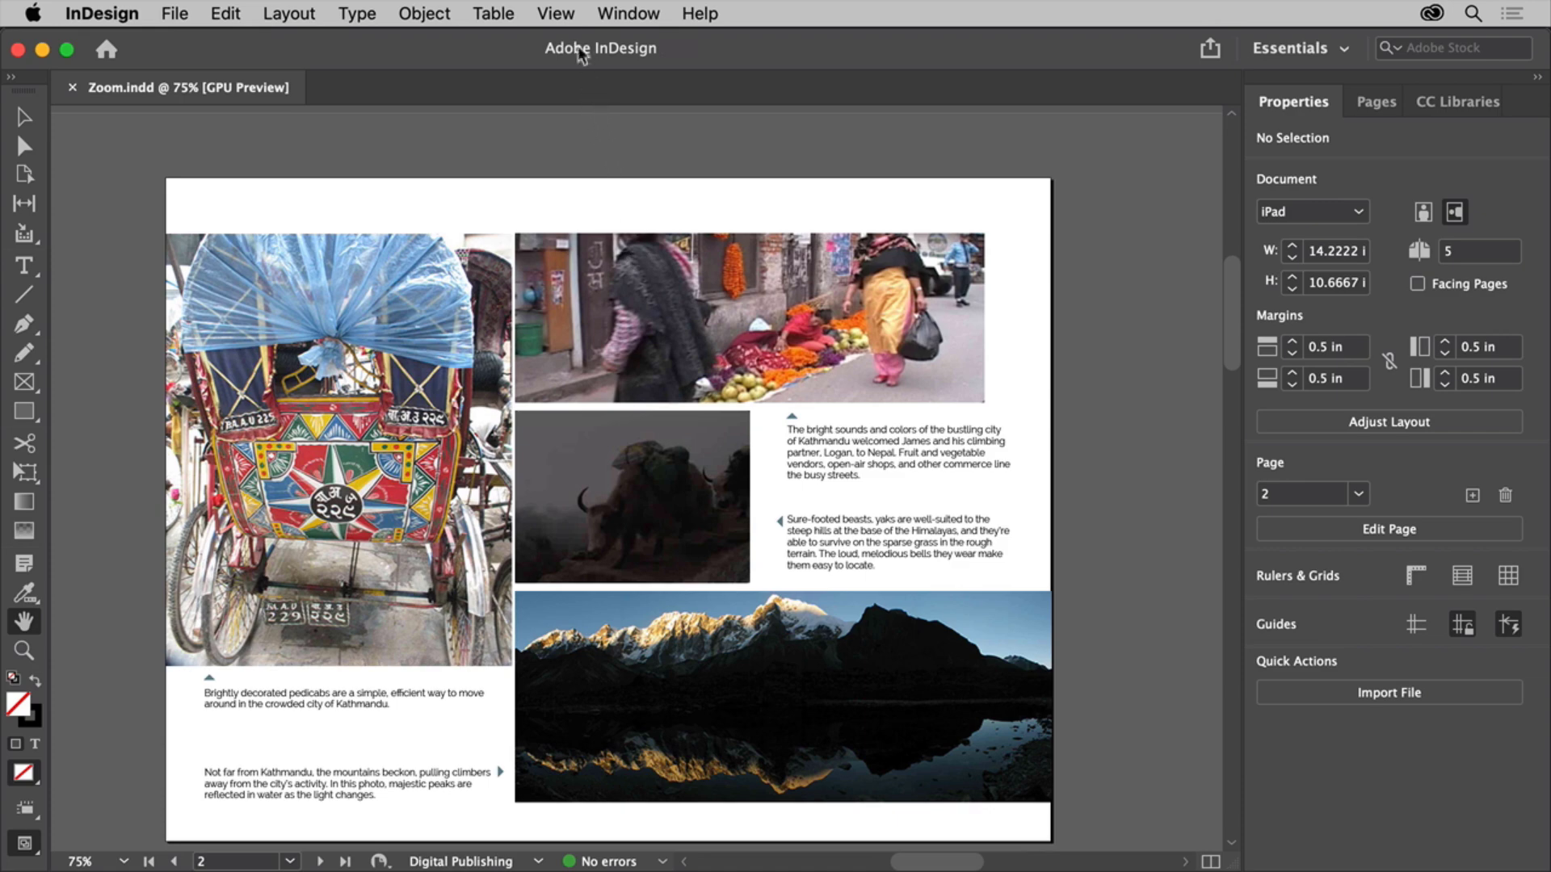
pyautogui.click(570, 14)
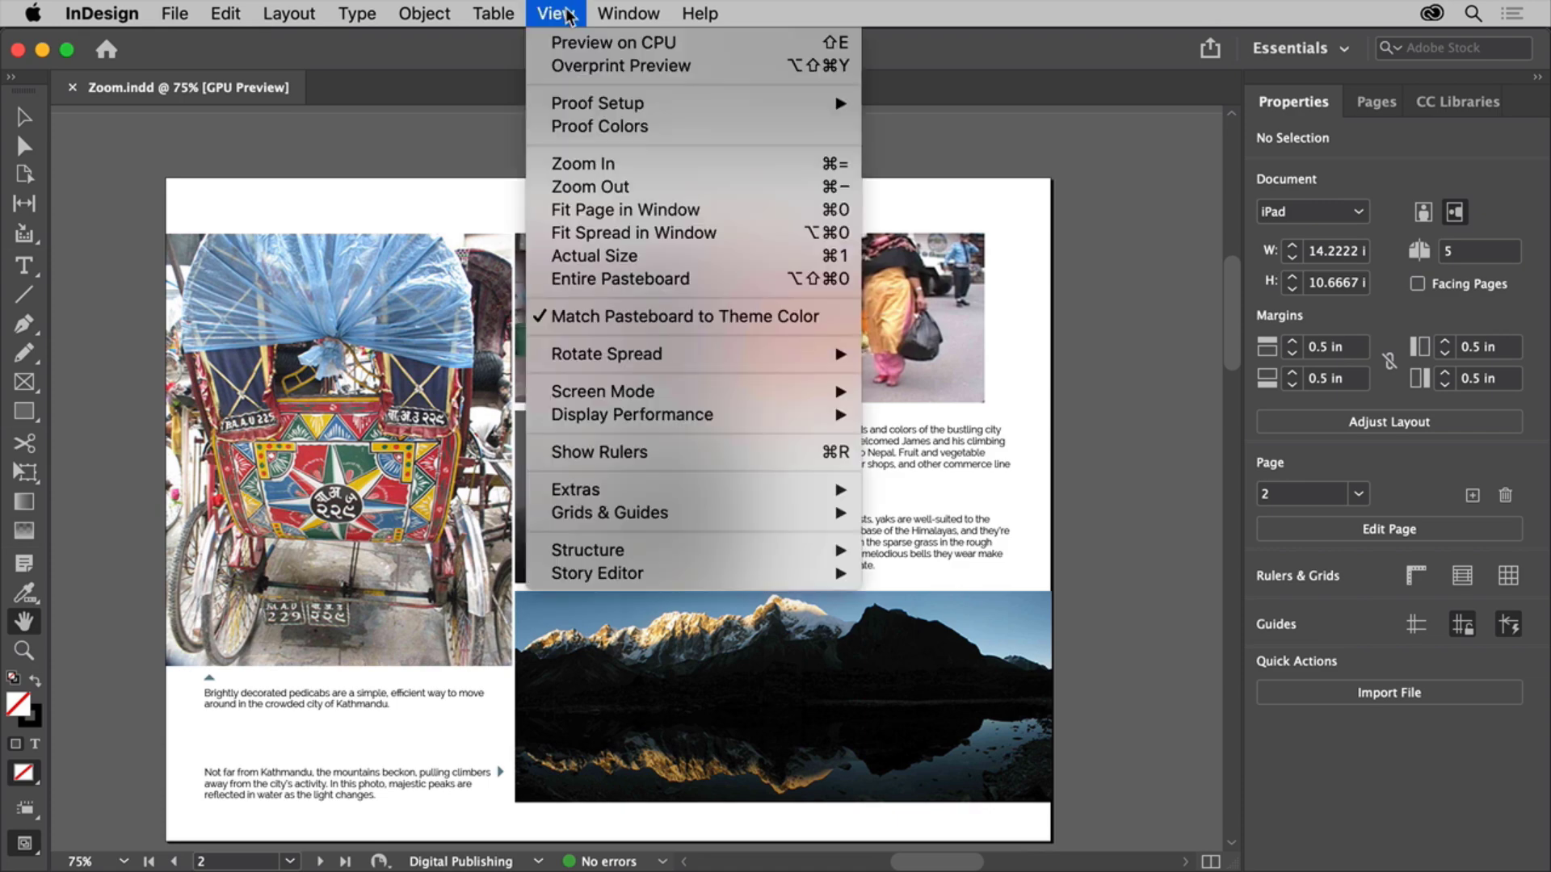
pyautogui.click(719, 208)
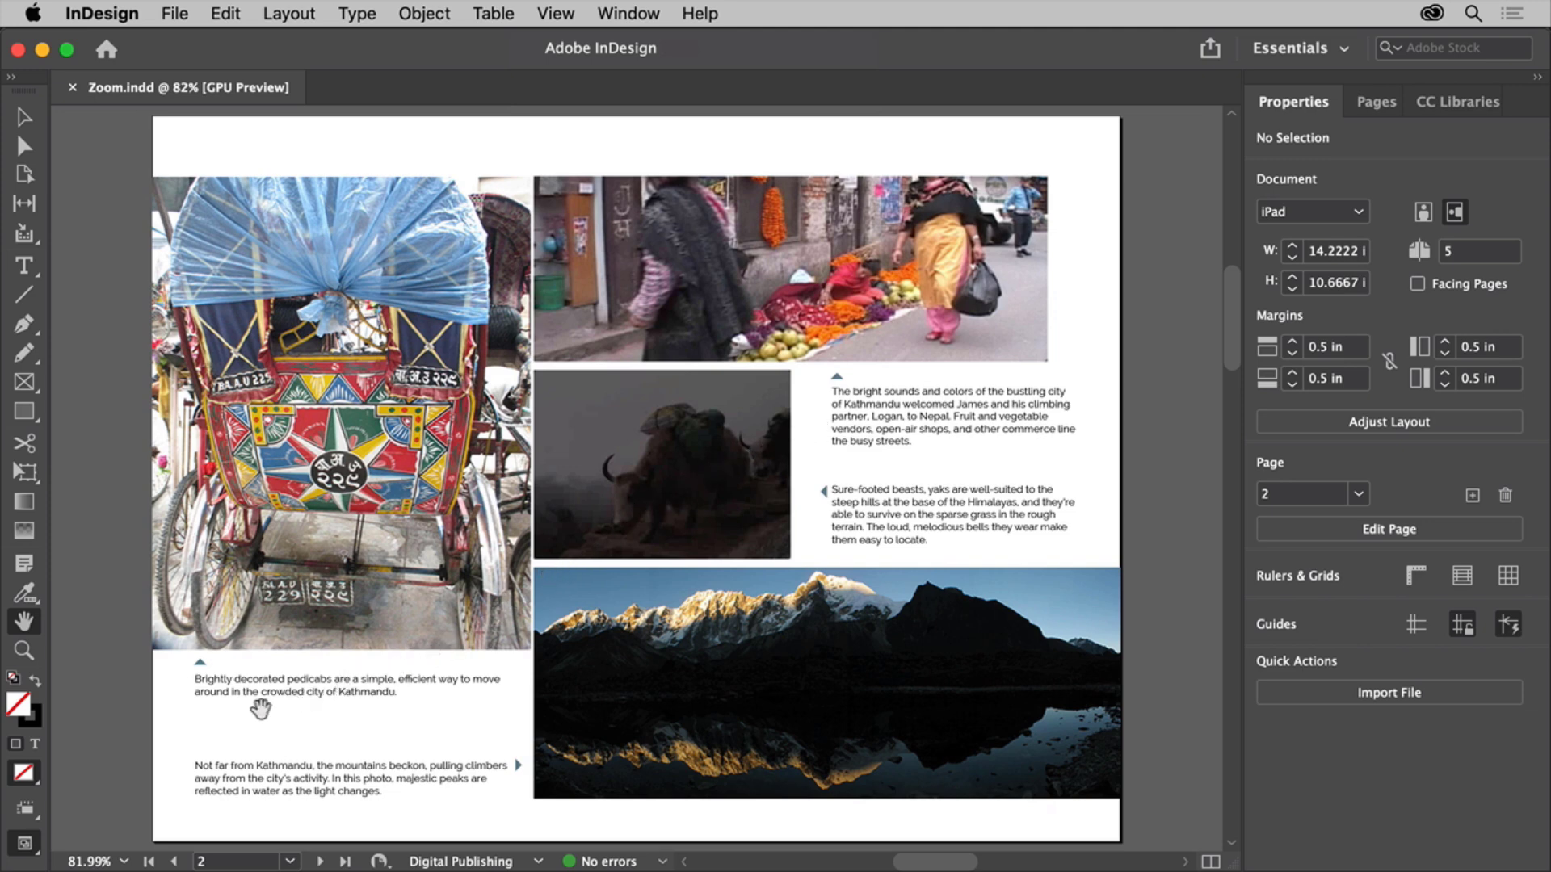
# View the layout at 25% and 50% magnification, ending with page 2 fitted in the window again
pyautogui.click(125, 862)
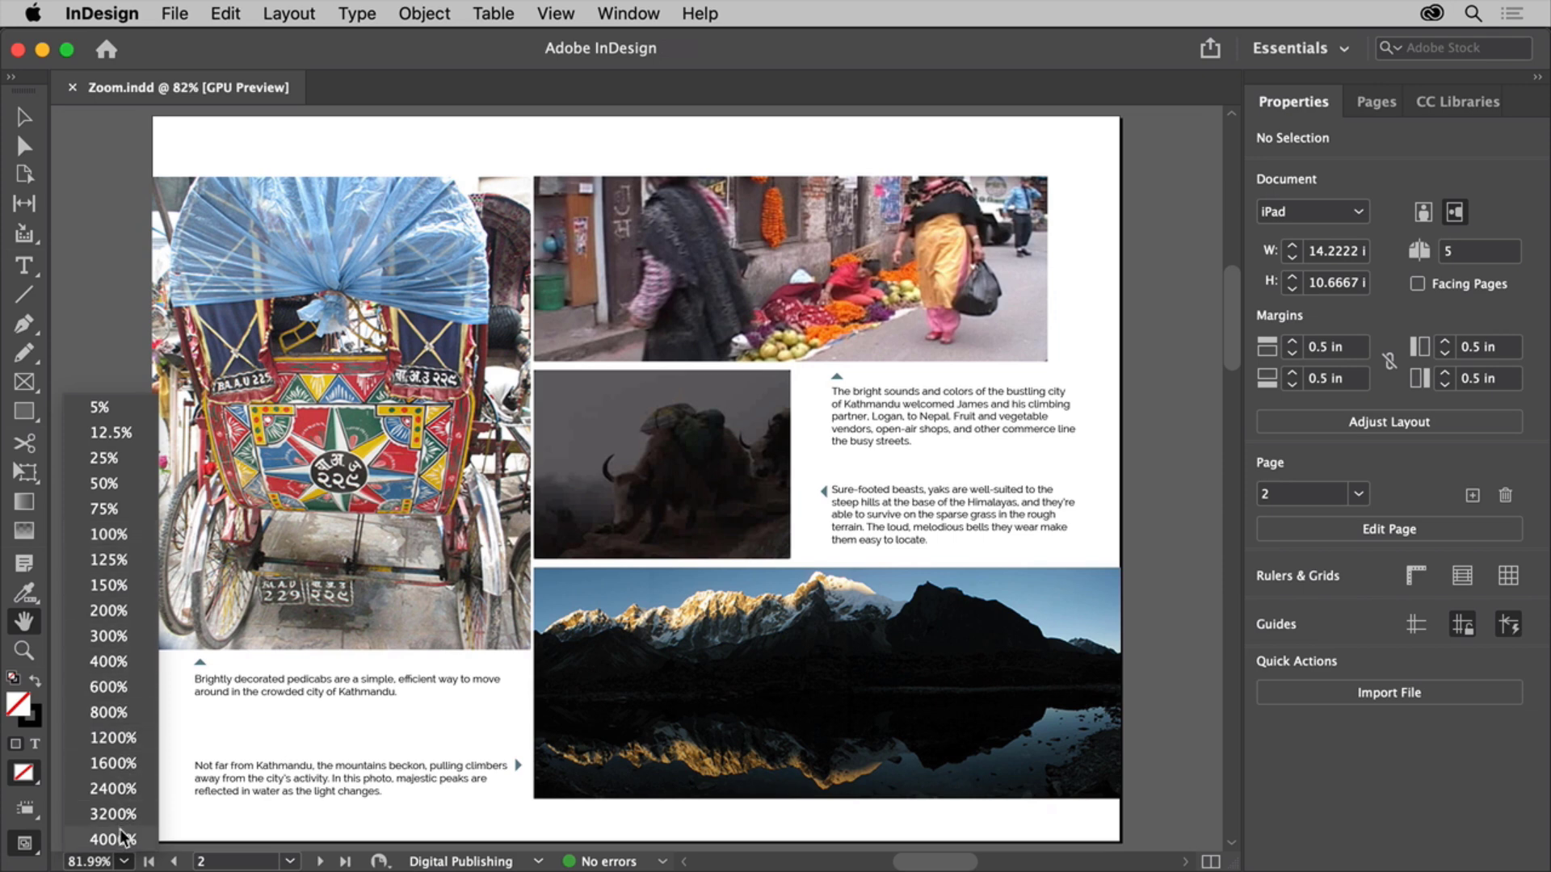
pyautogui.click(129, 458)
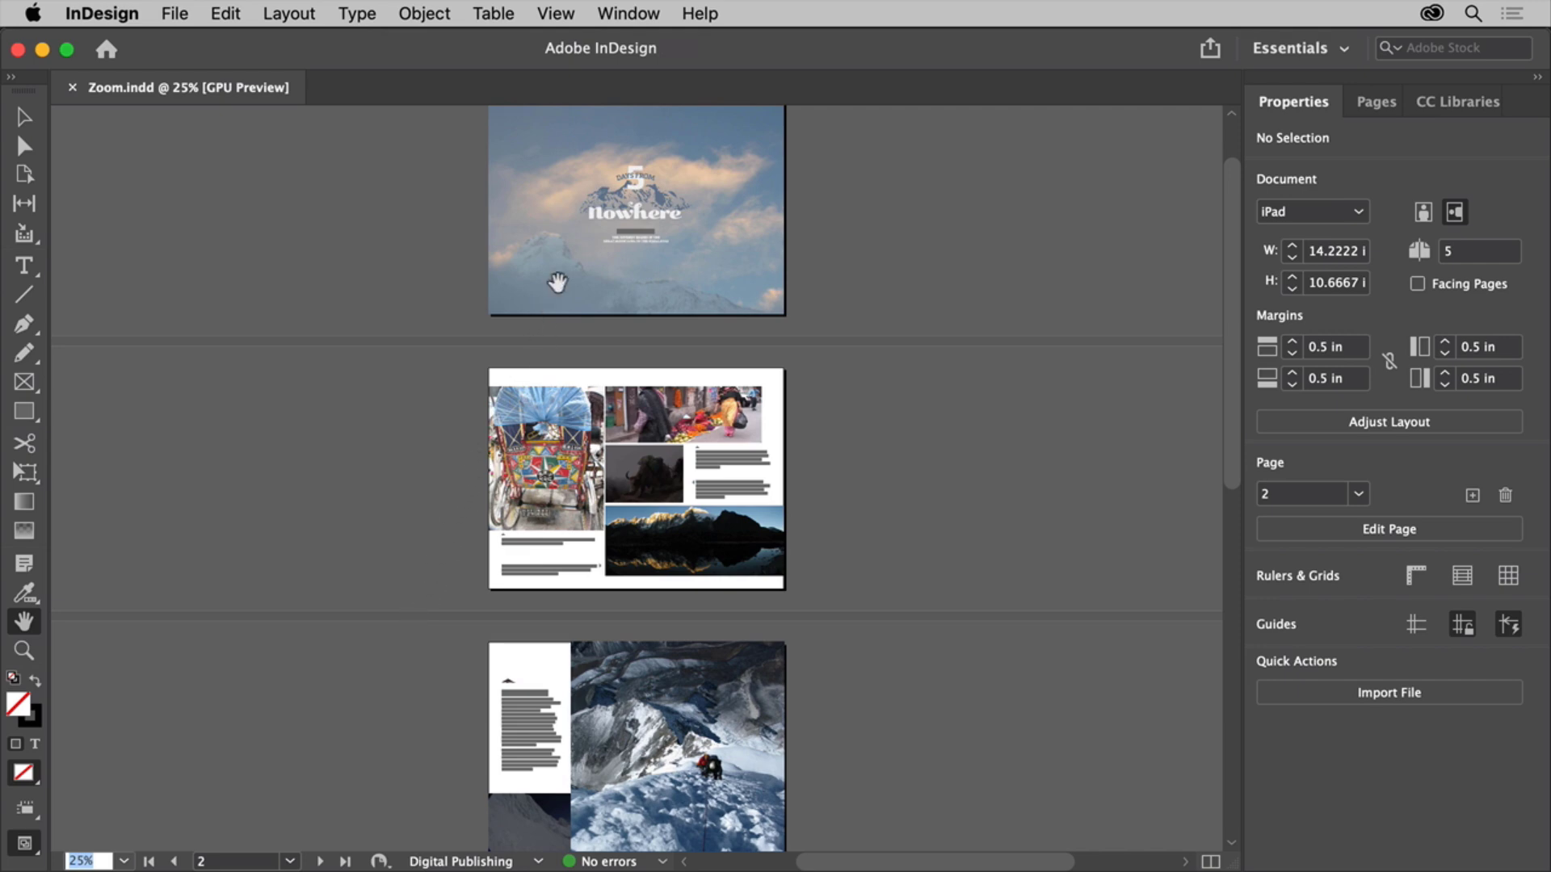
pyautogui.click(557, 14)
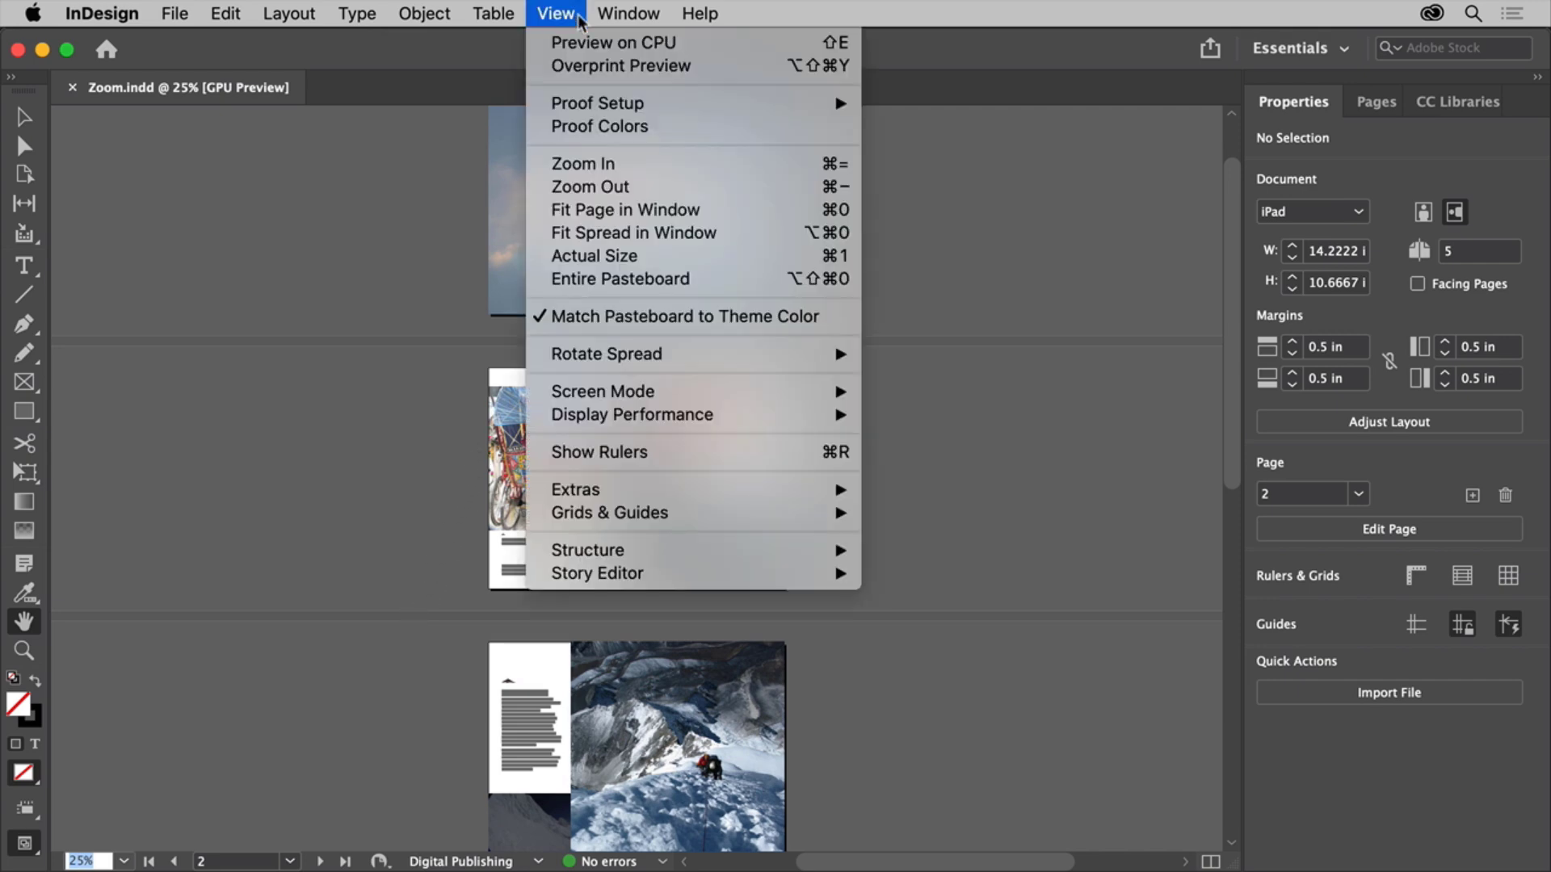
pyautogui.click(680, 168)
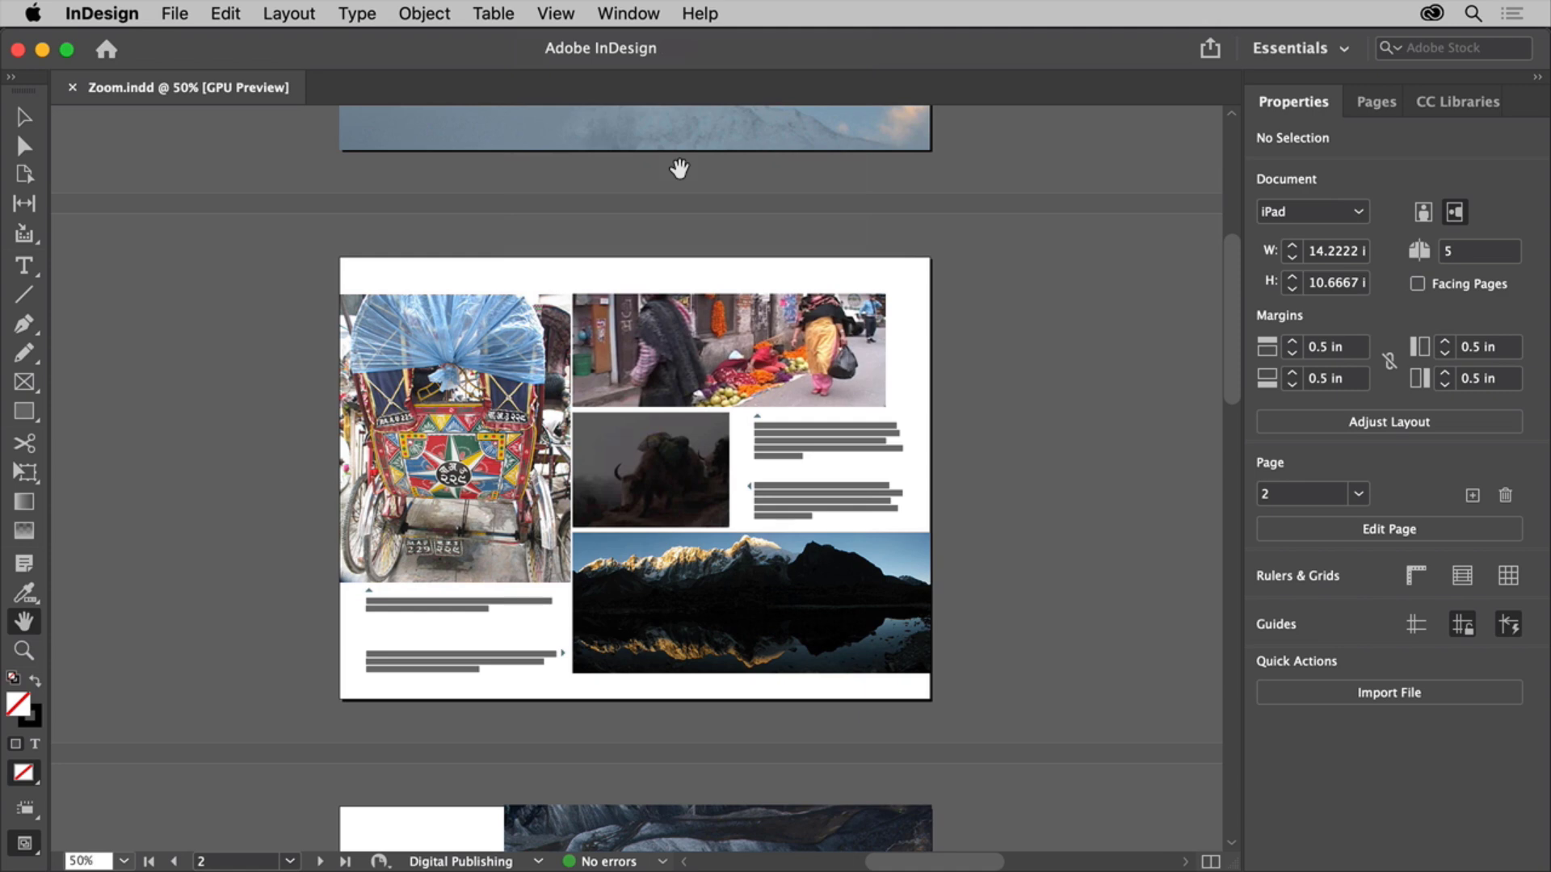
pyautogui.click(574, 18)
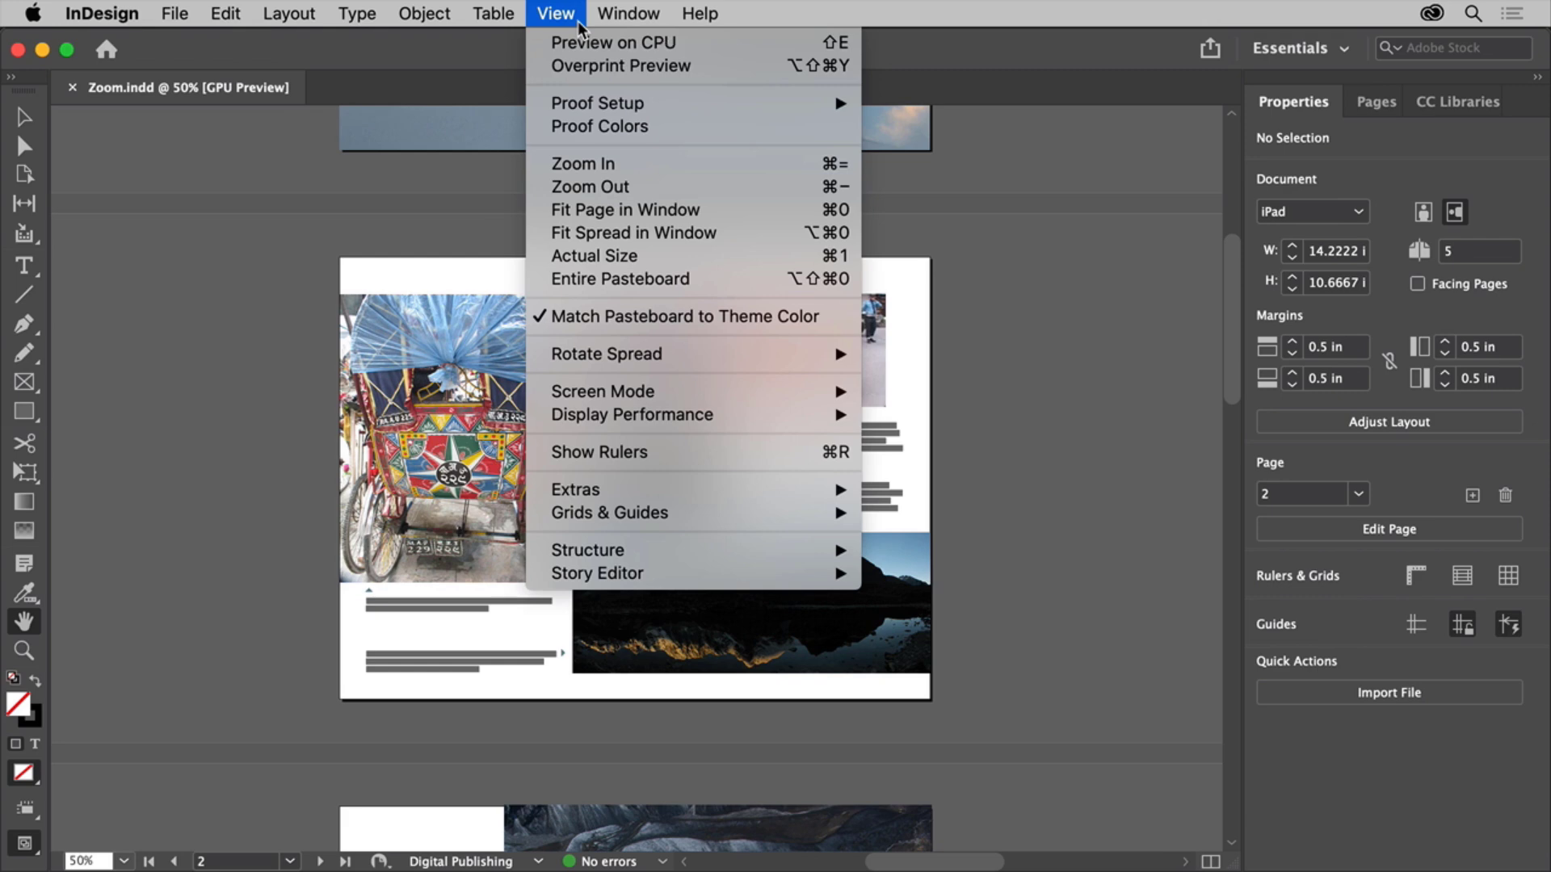
pyautogui.click(724, 212)
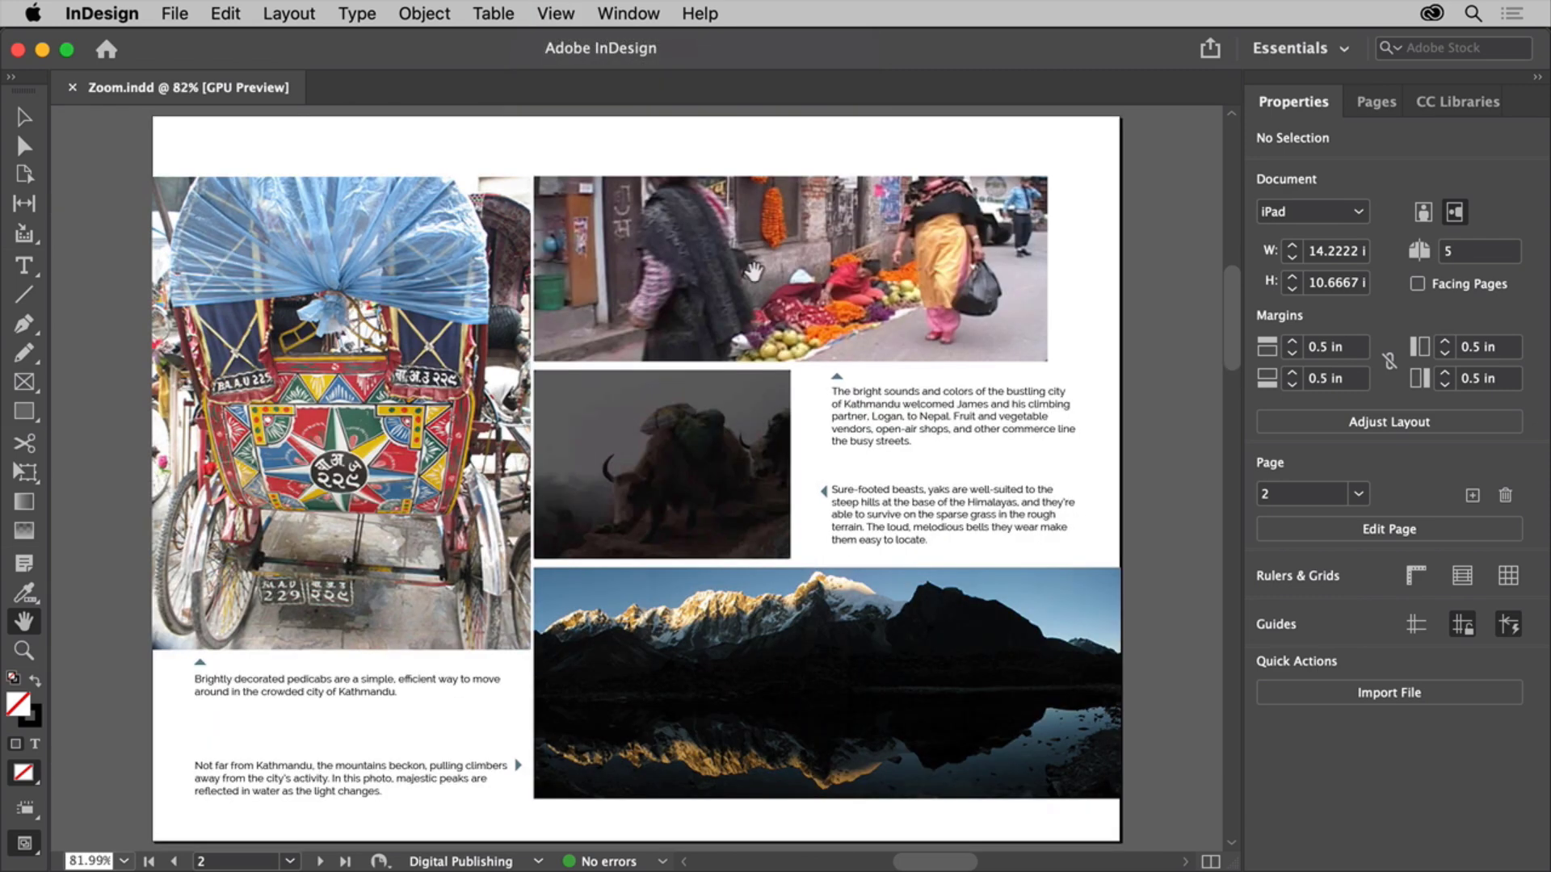